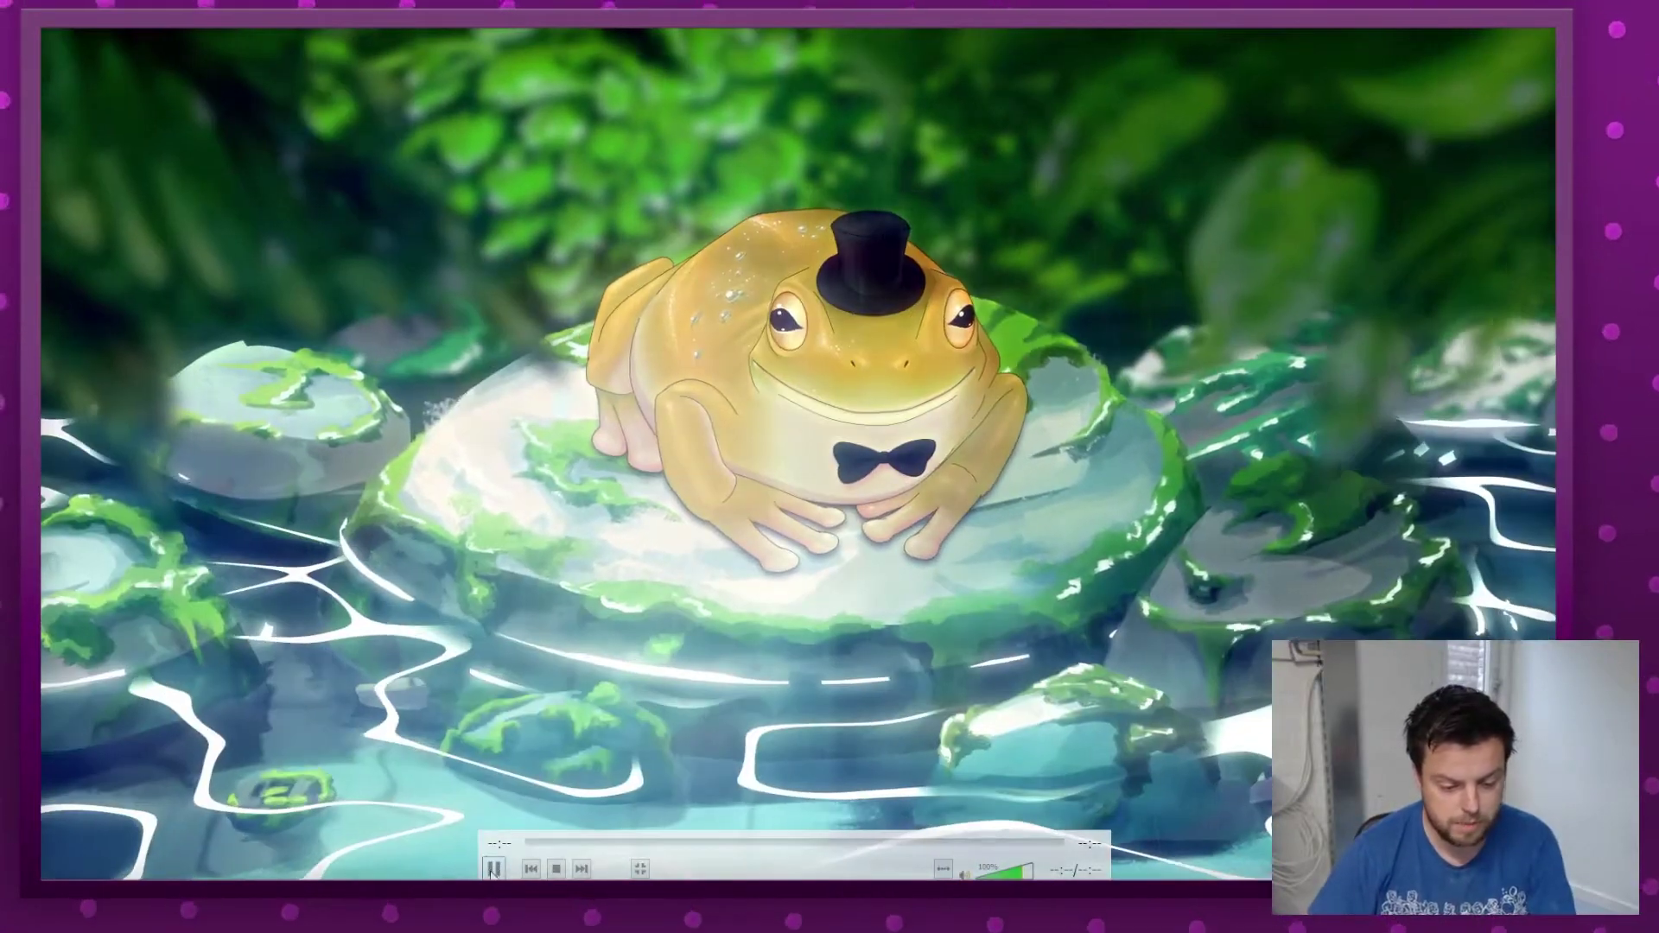
Stop the preview and create a new white solid layer.
{"action": "left_click", "coordinate": [491, 868]}
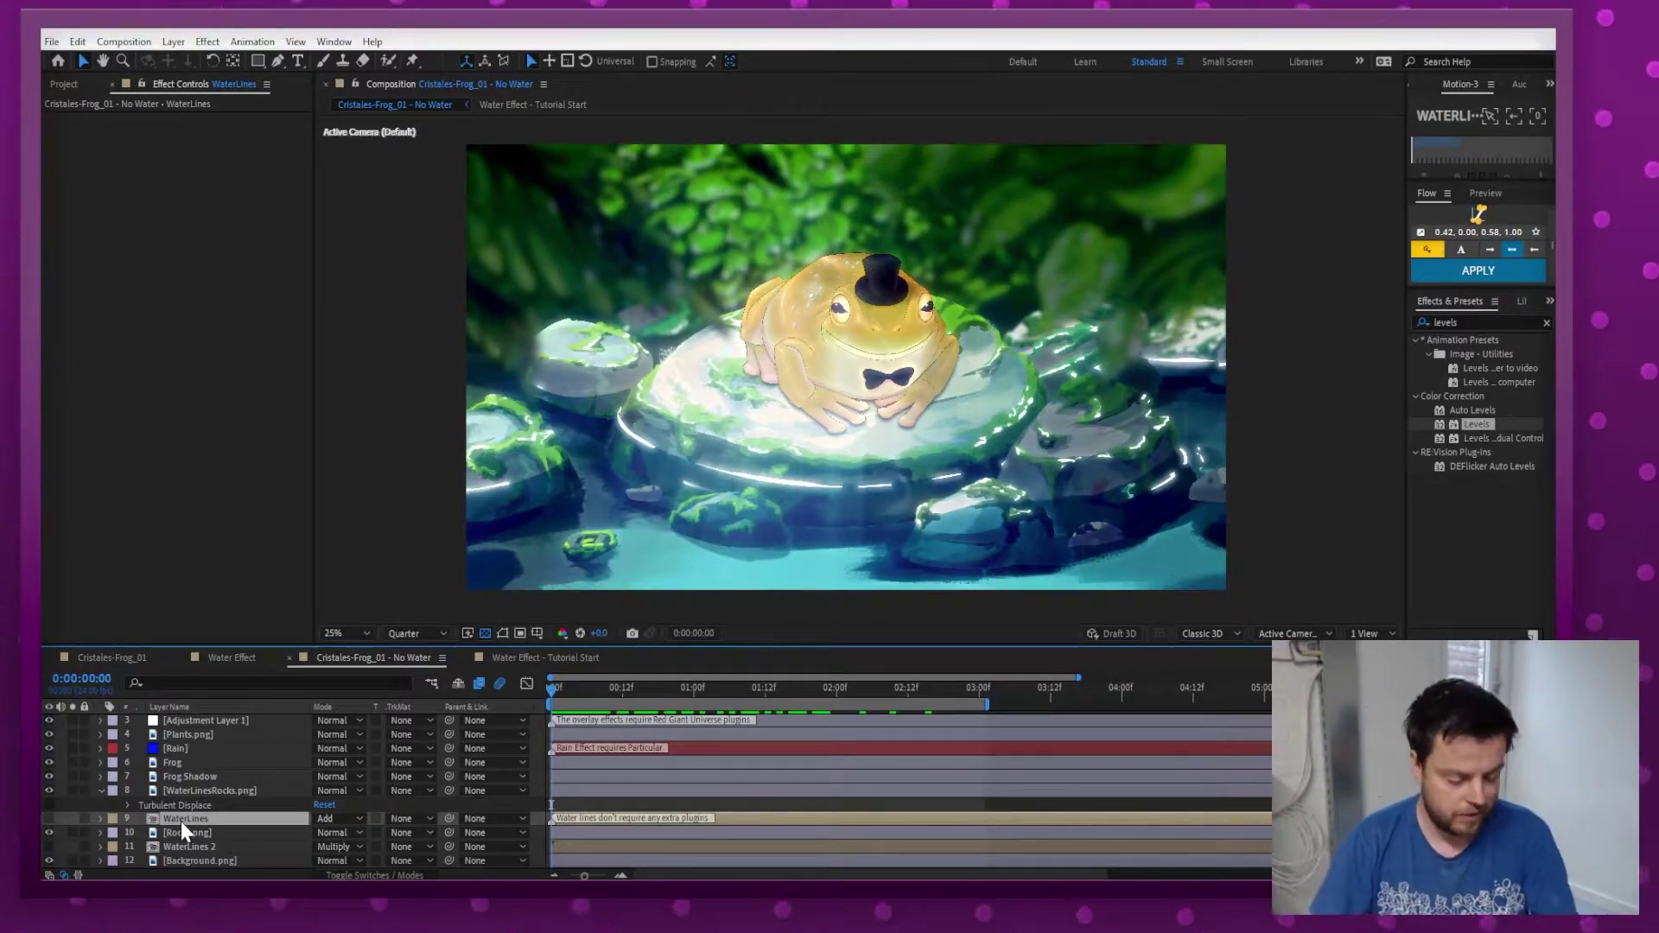
{"action": "key", "text": "ctrl+y"}
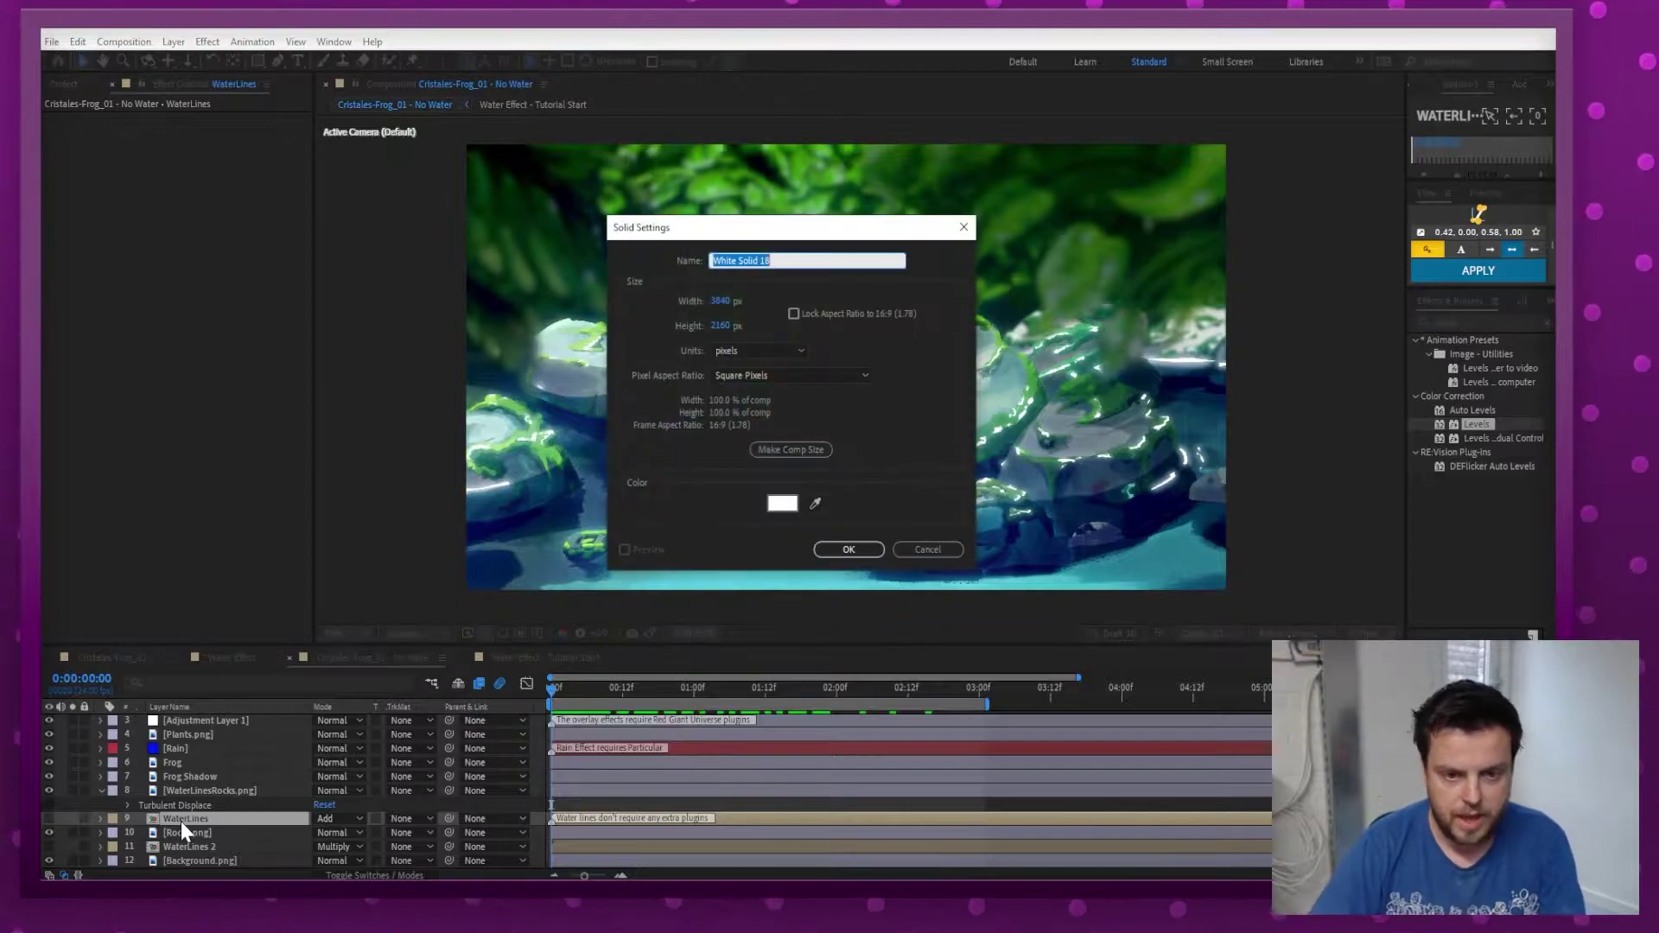
{"action": "key", "text": "Return"}
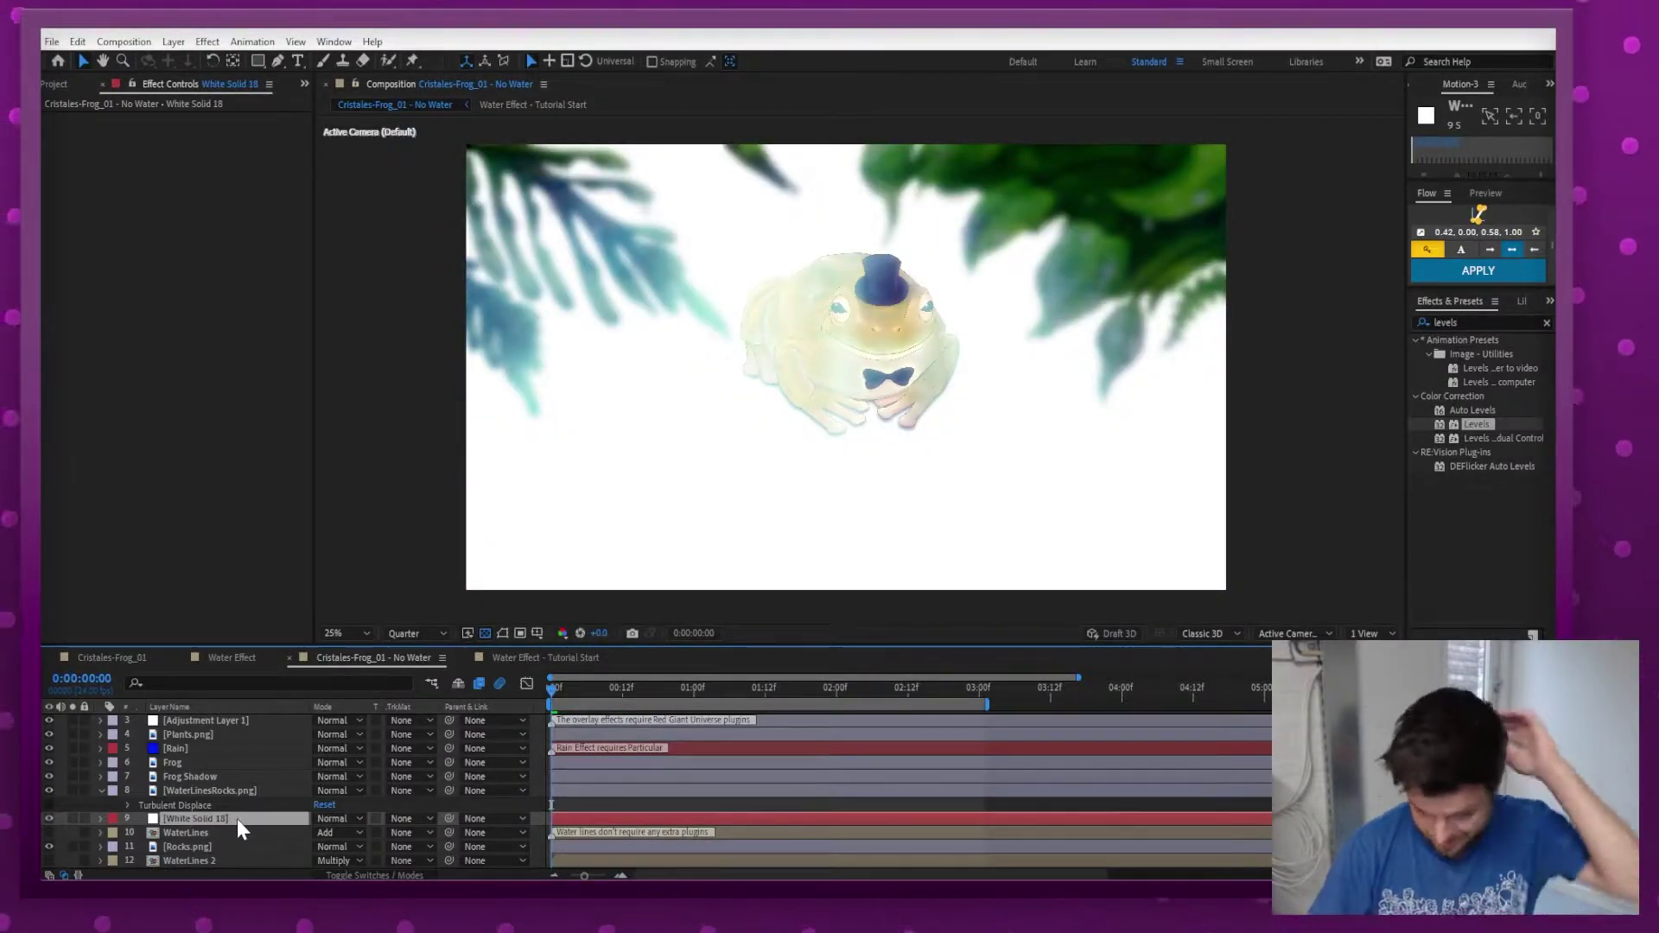
Pre-compose the white solid into a comp named WaterRipples_01.
{"action": "key", "text": "ctrl+shift+c"}
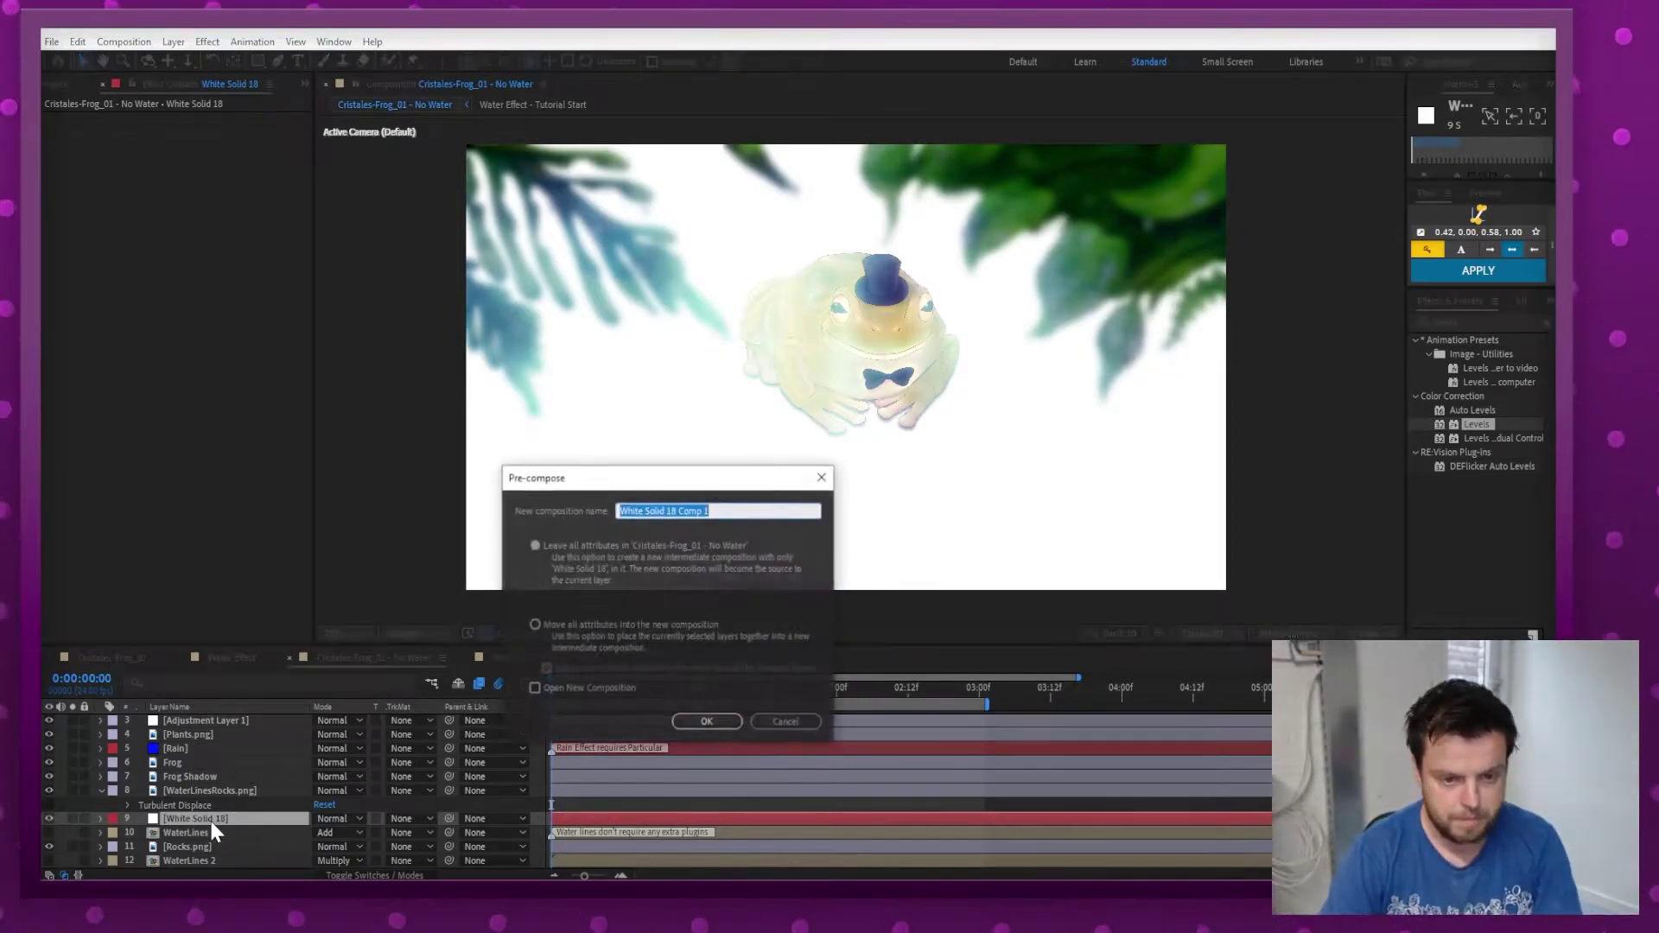
{"action": "type", "text": "WaterRipples_01"}
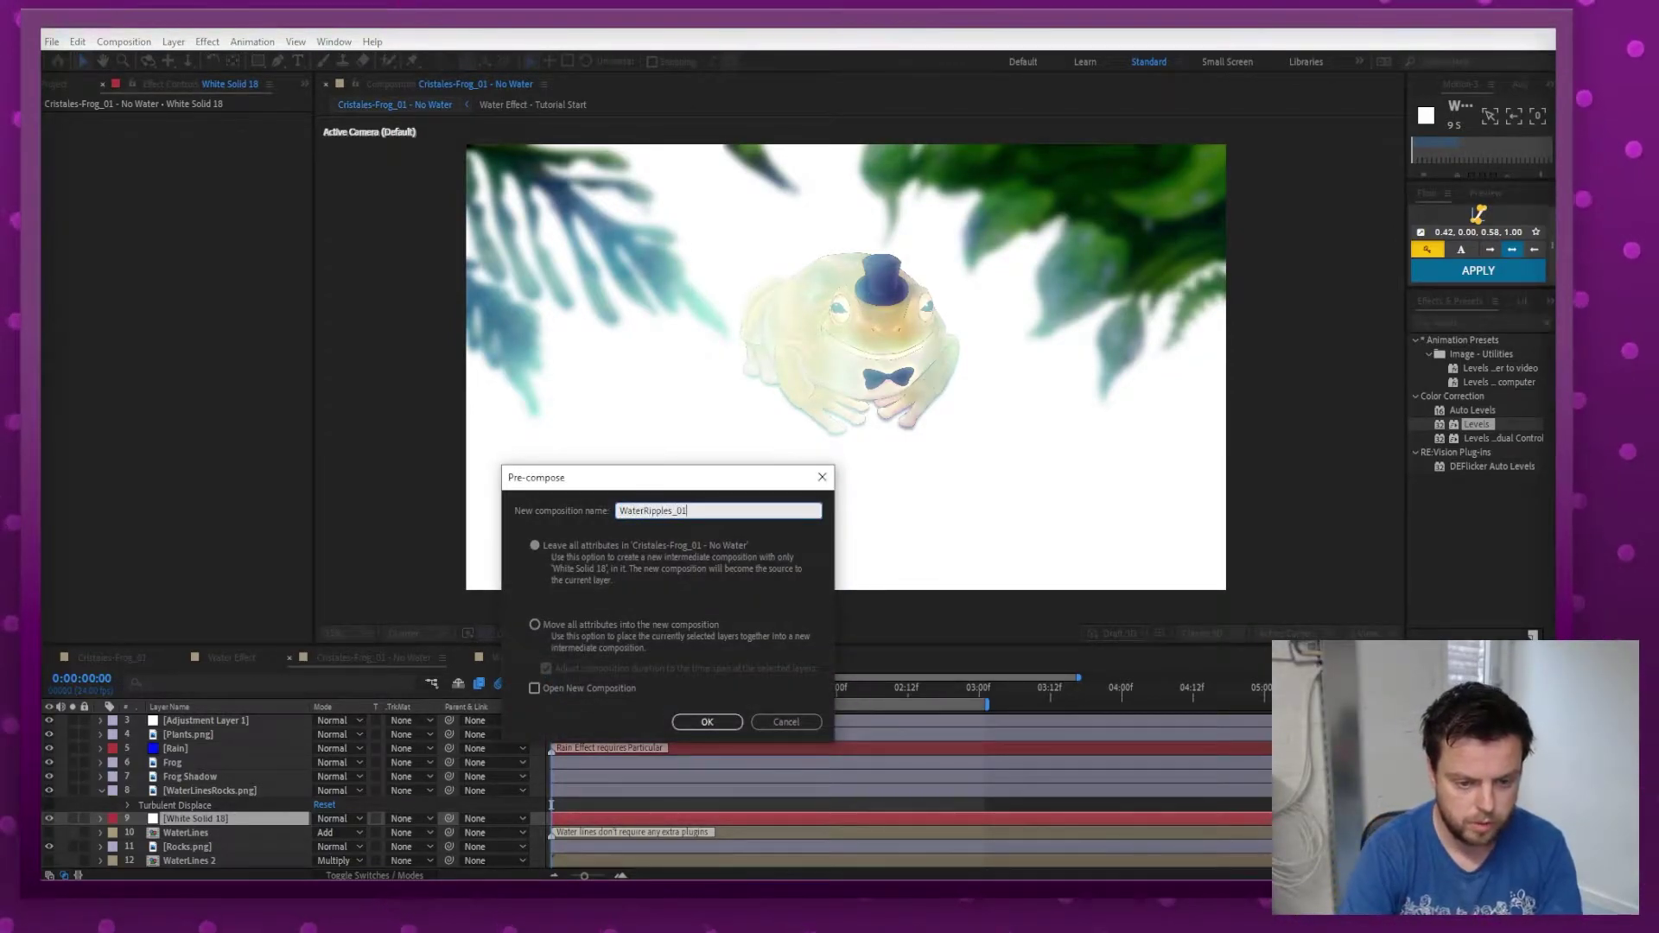
{"action": "key", "text": "Return"}
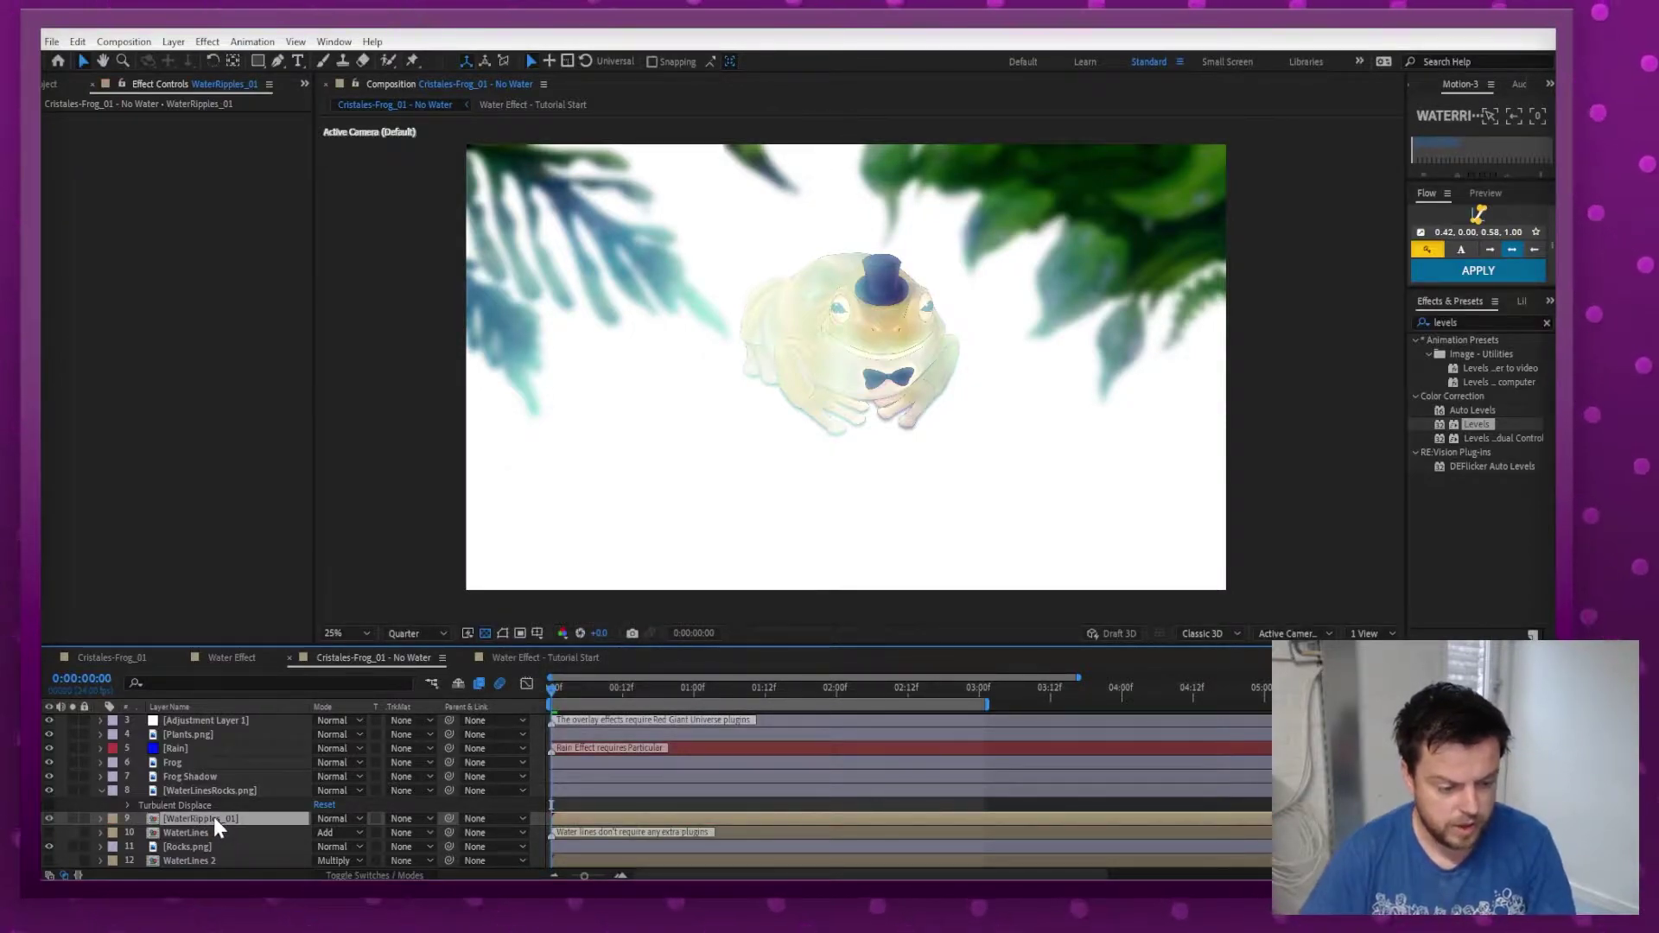
Inside WaterRipples_01, make the white solid a 3D layer and begin tilting it back.
{"action": "double_click", "coordinate": [213, 817]}
{"action": "left_click", "coordinate": [204, 721]}
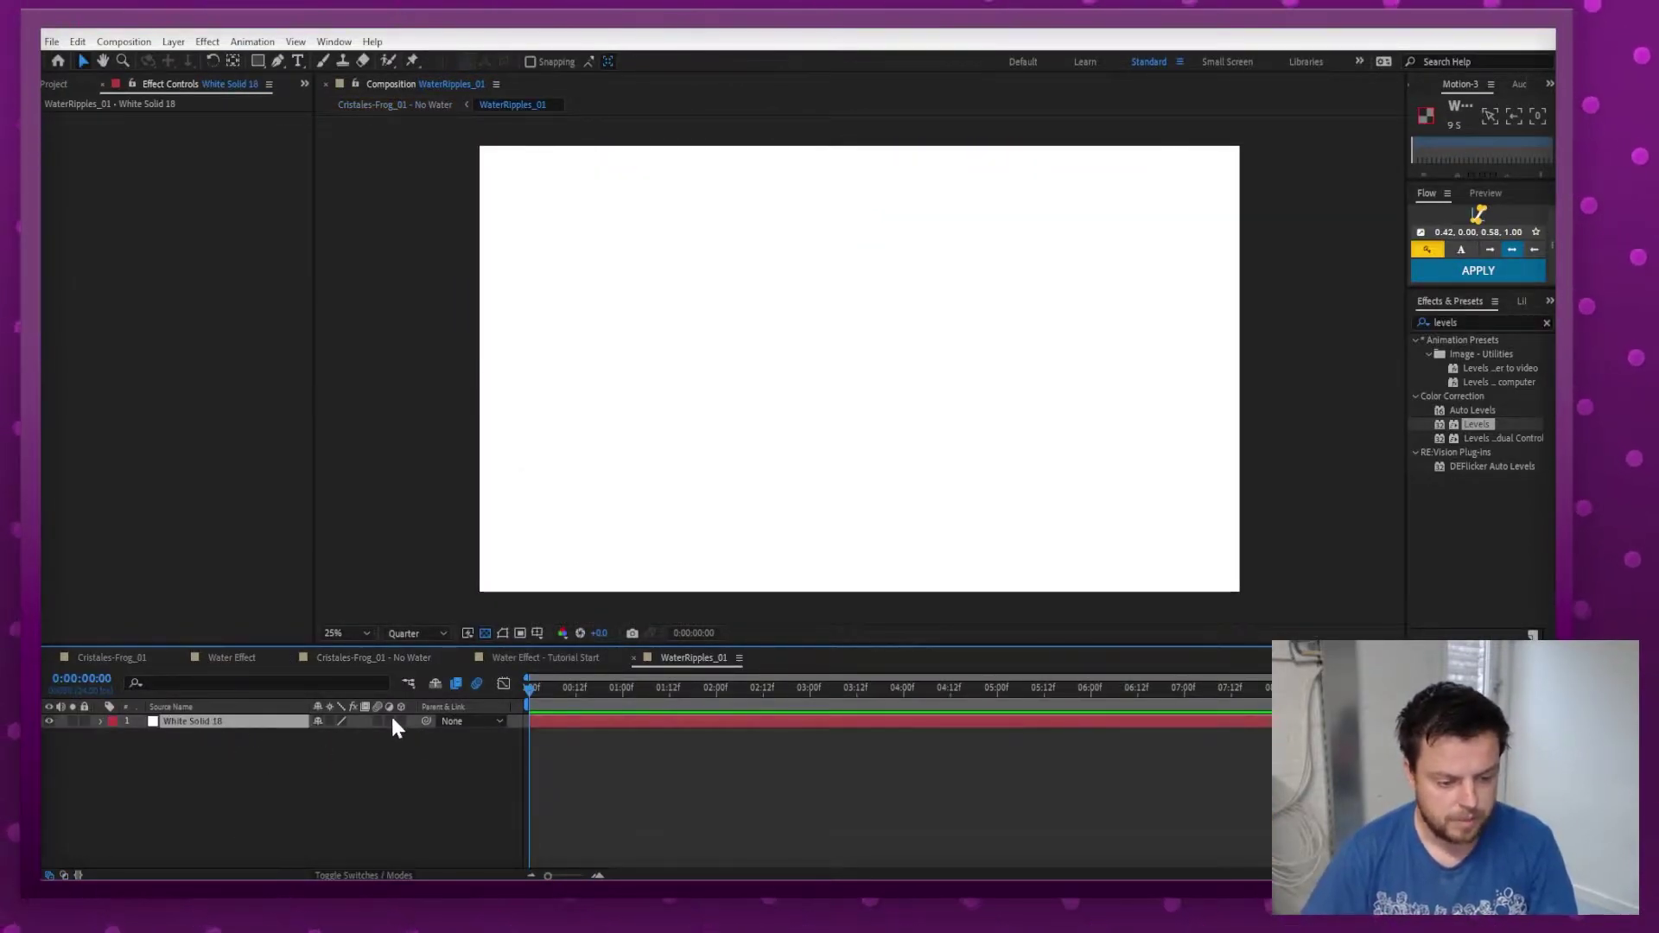
{"action": "left_click", "coordinate": [397, 721]}
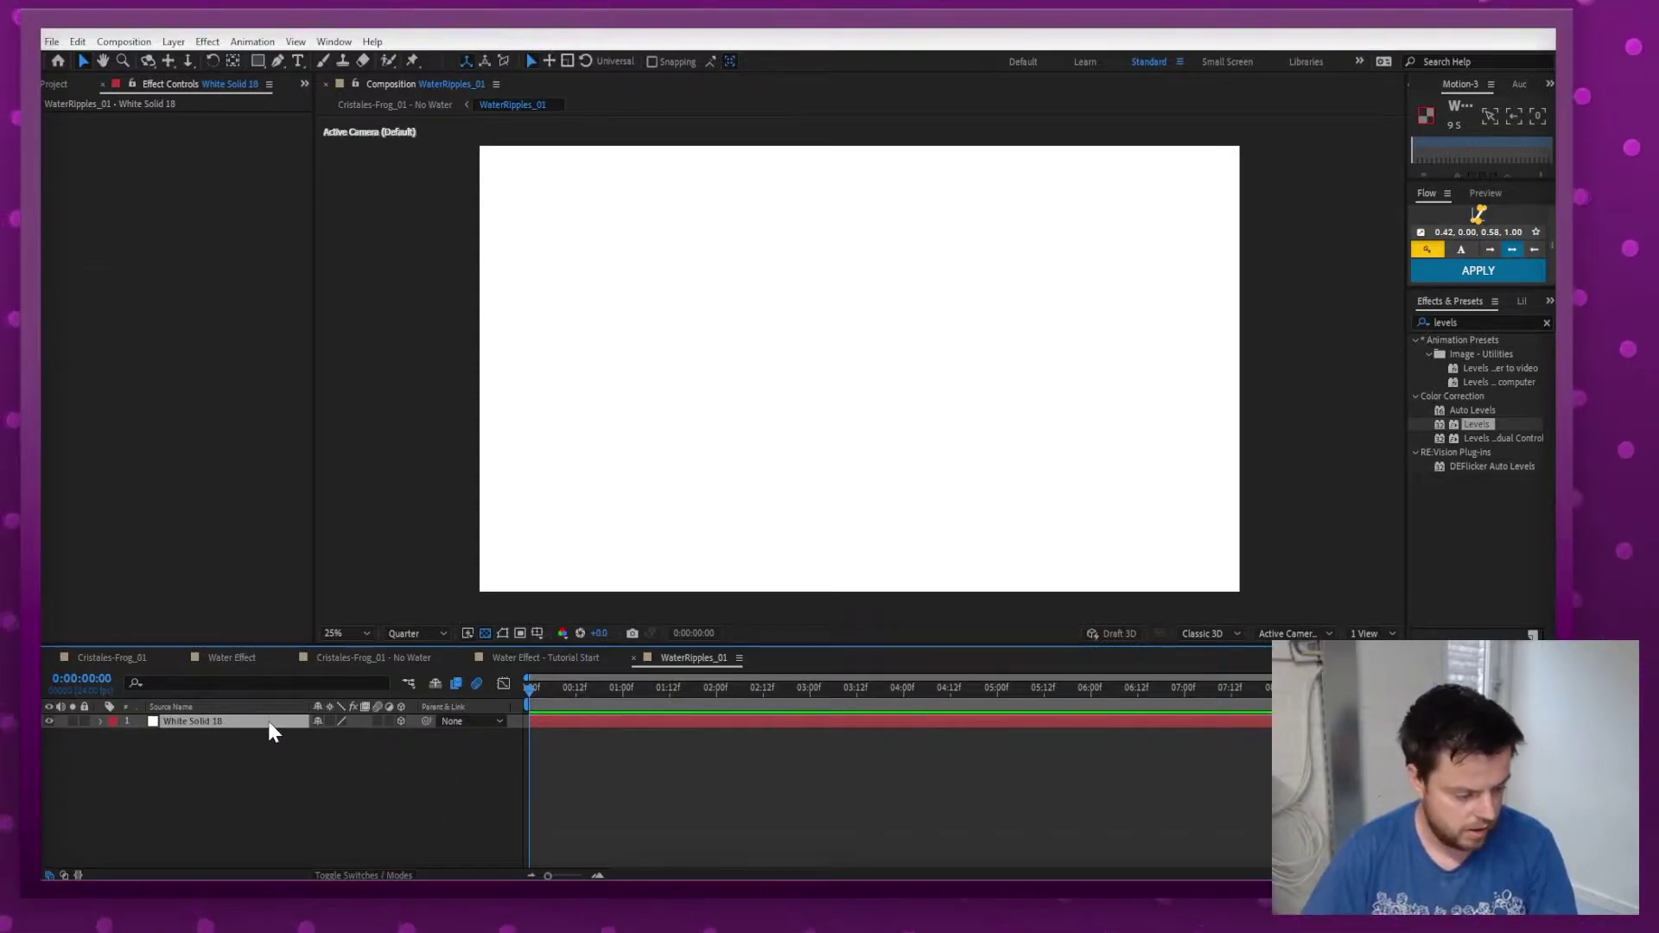
{"action": "key", "text": "r"}
{"action": "left_click_drag", "start_coordinate": [328, 748], "coordinate": [276, 748]}
Lower and enlarge the solid past the frame edges, with X Rotation about -73°.
{"action": "left_click", "coordinate": [485, 633]}
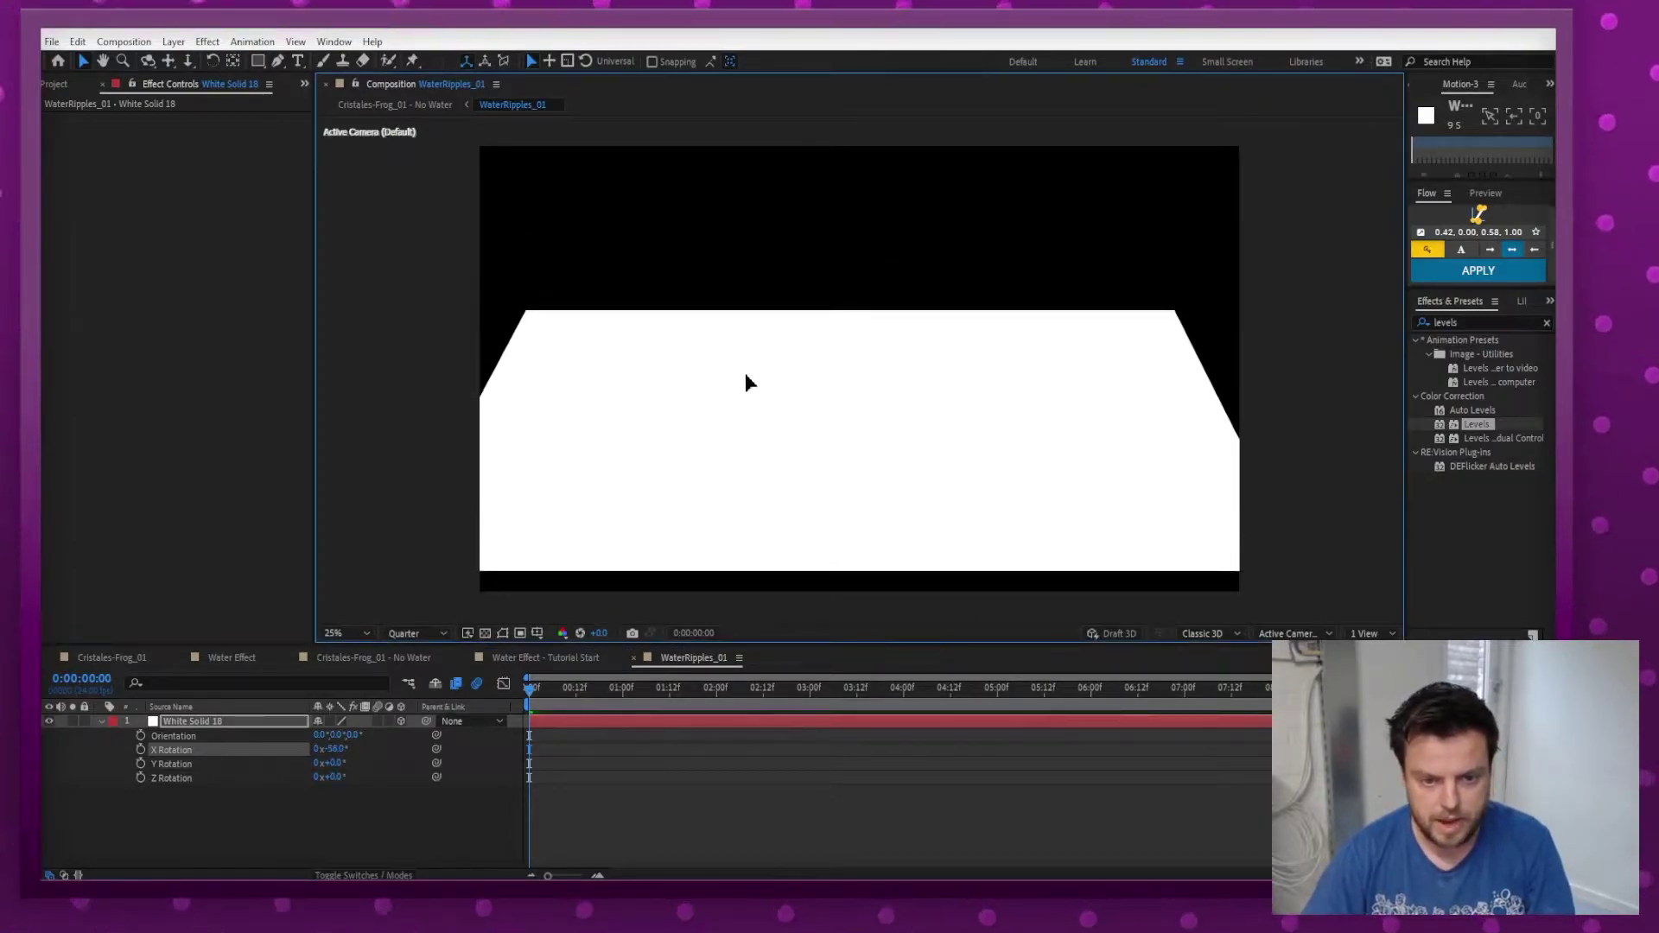
{"action": "left_click_drag", "start_coordinate": [749, 384], "coordinate": [784, 478]}
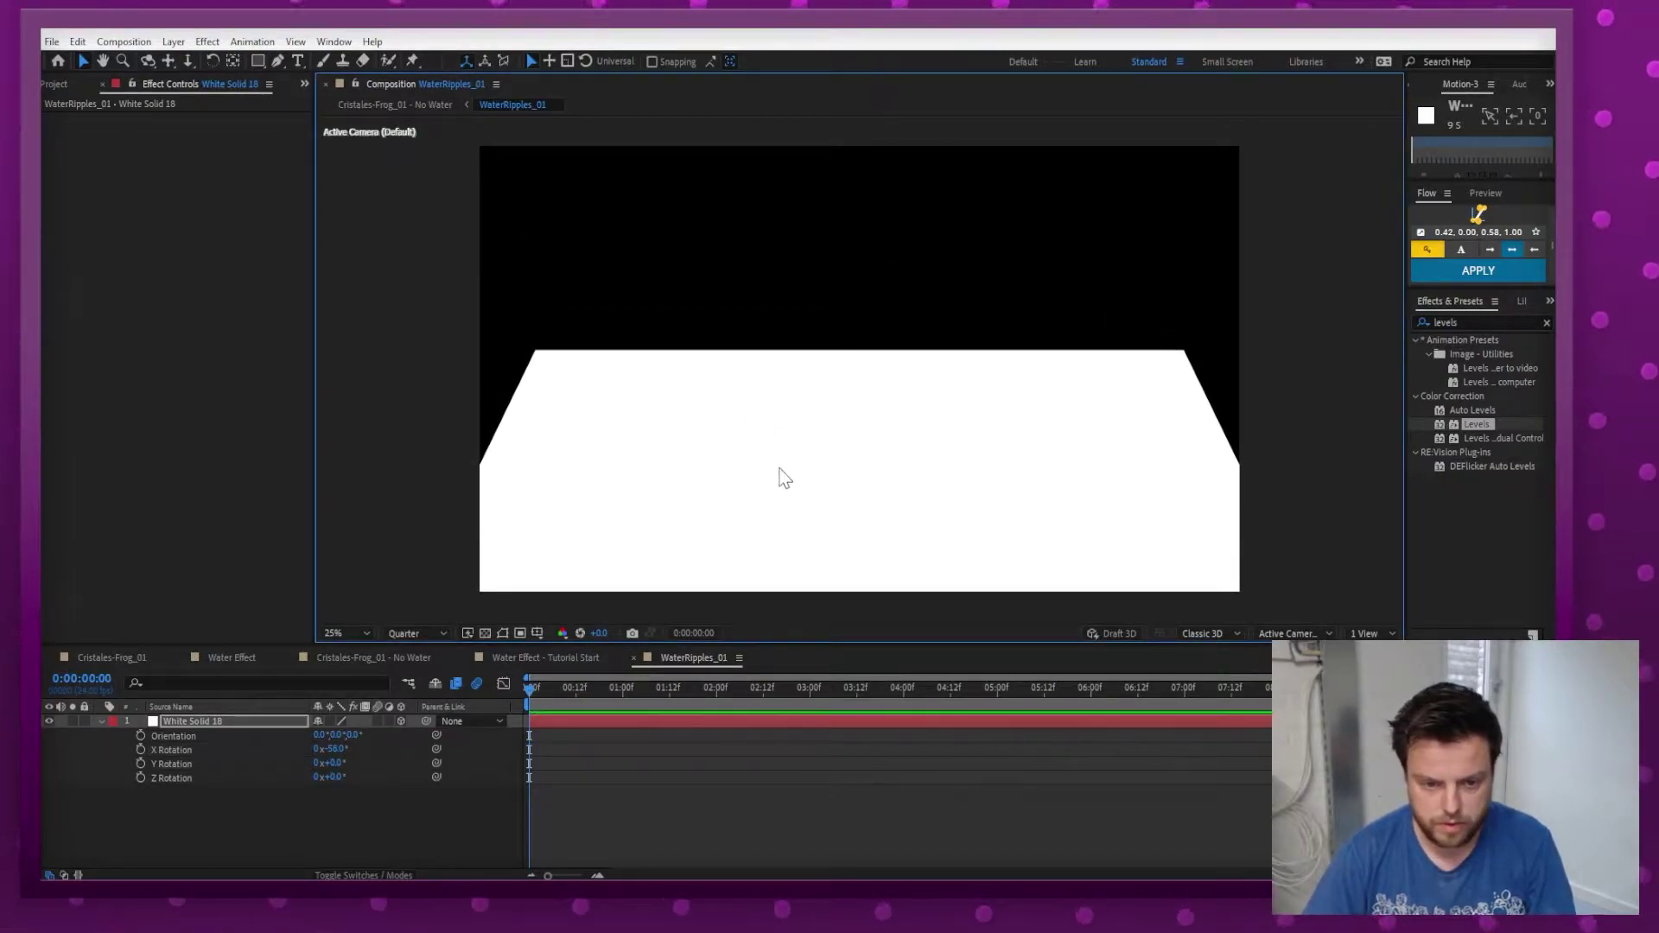
{"action": "left_click", "coordinate": [502, 634]}
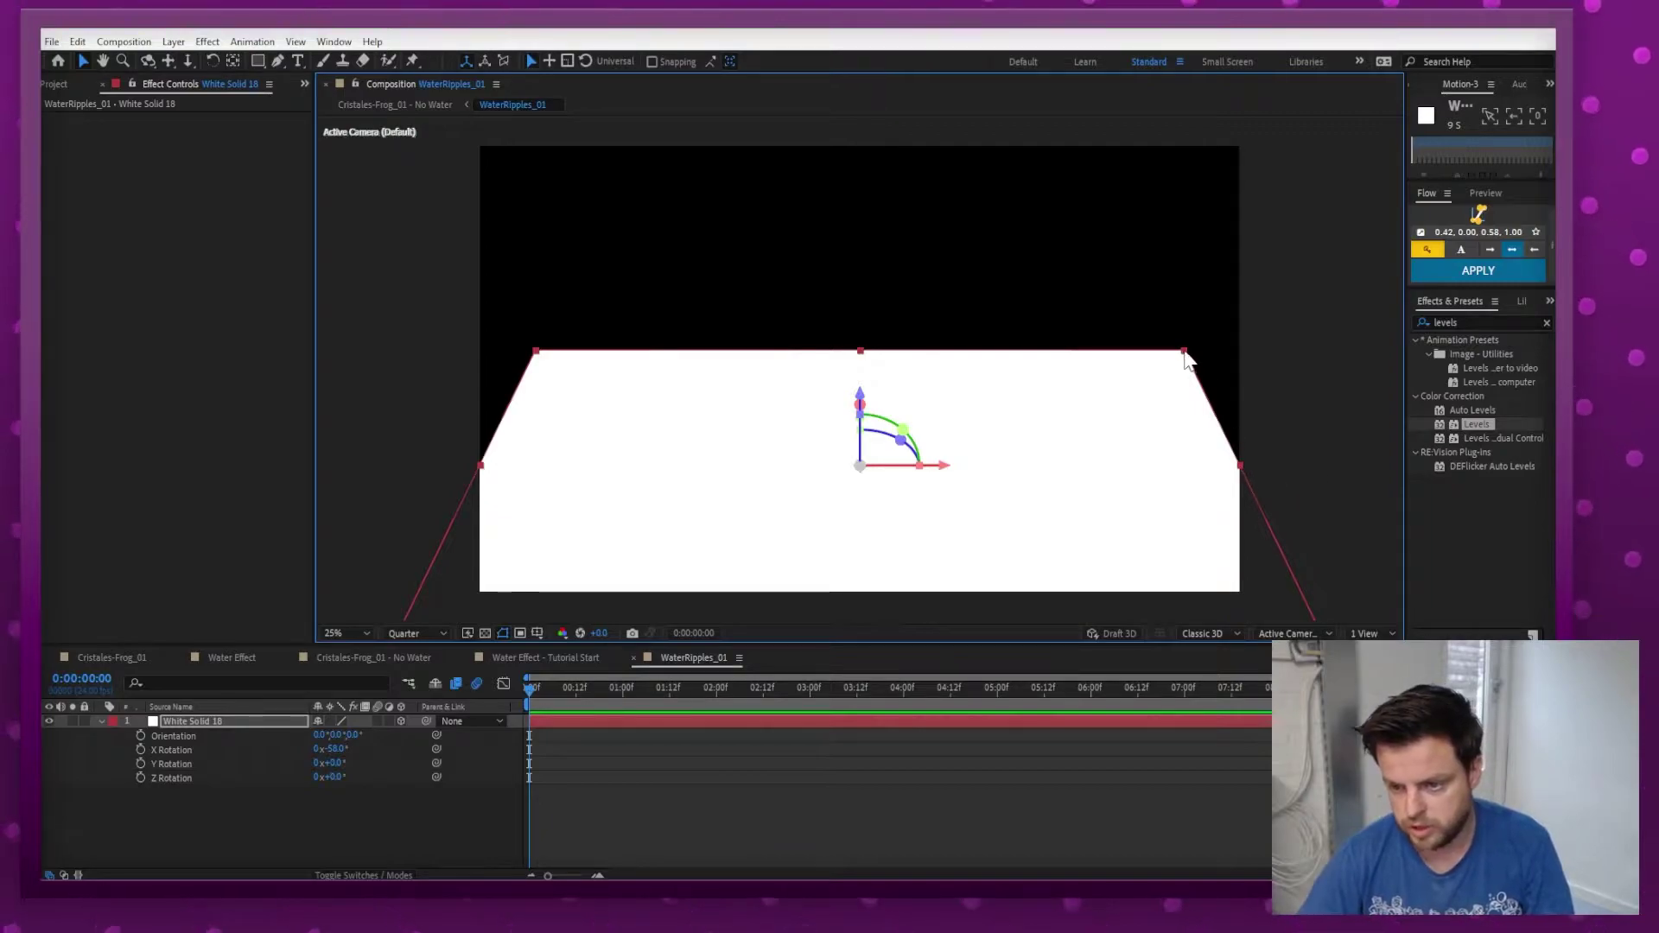
{"action": "left_click_drag", "start_coordinate": [1185, 354], "coordinate": [1256, 322]}
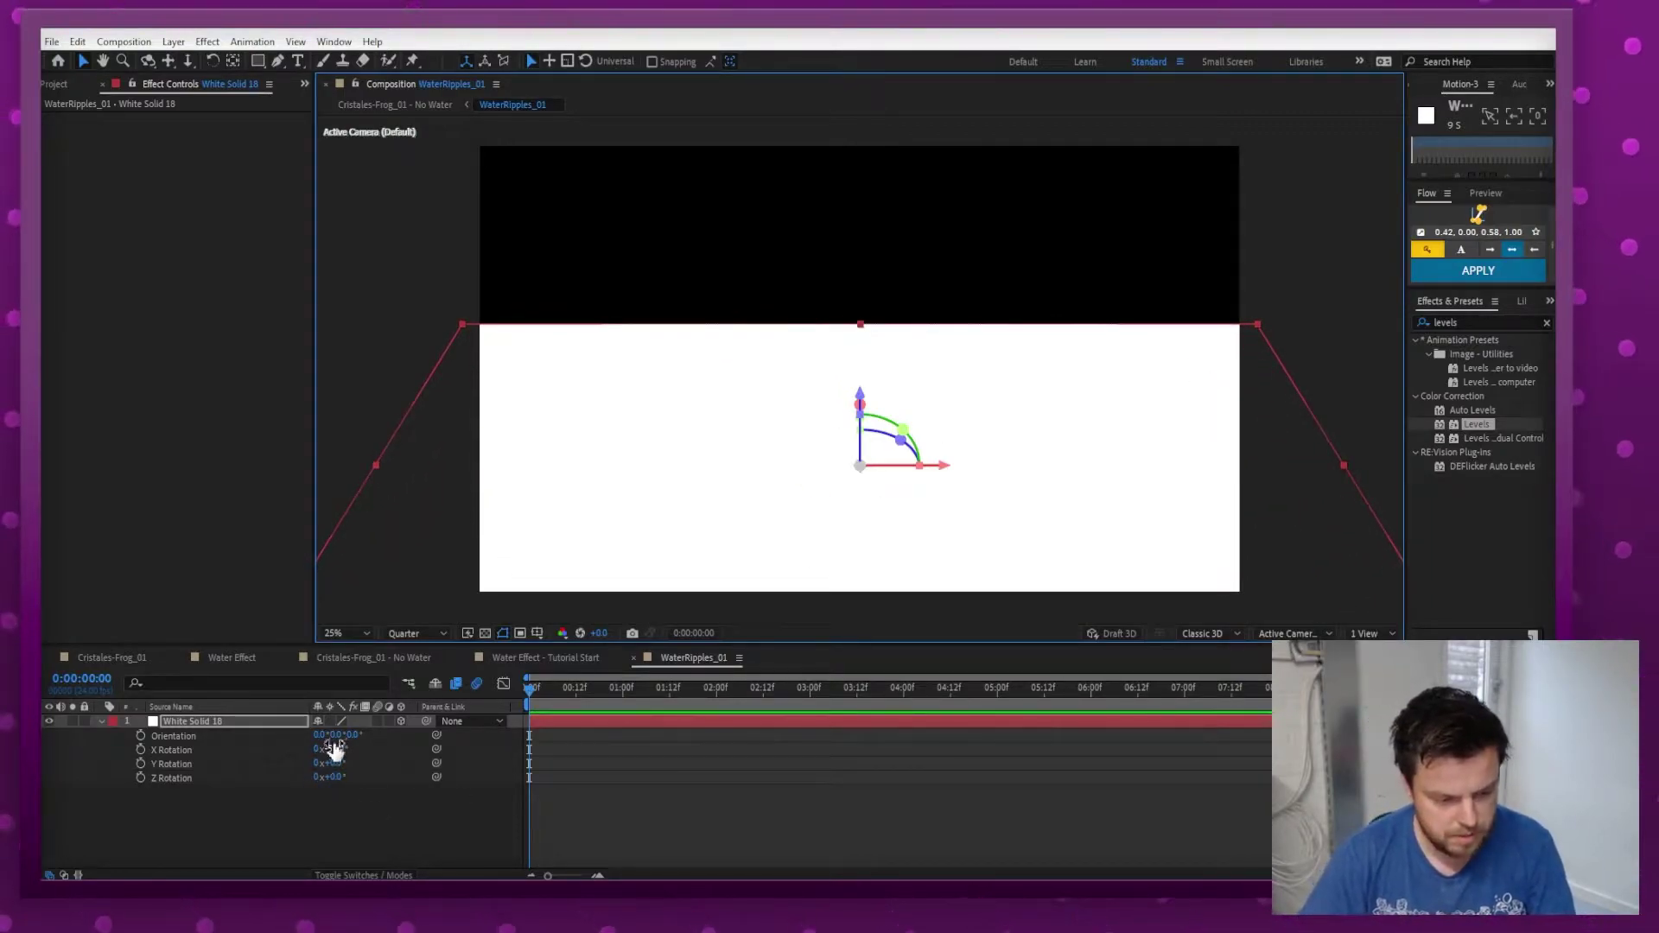
{"action": "left_click_drag", "start_coordinate": [332, 748], "coordinate": [269, 748]}
{"action": "left_click", "coordinate": [453, 680]}
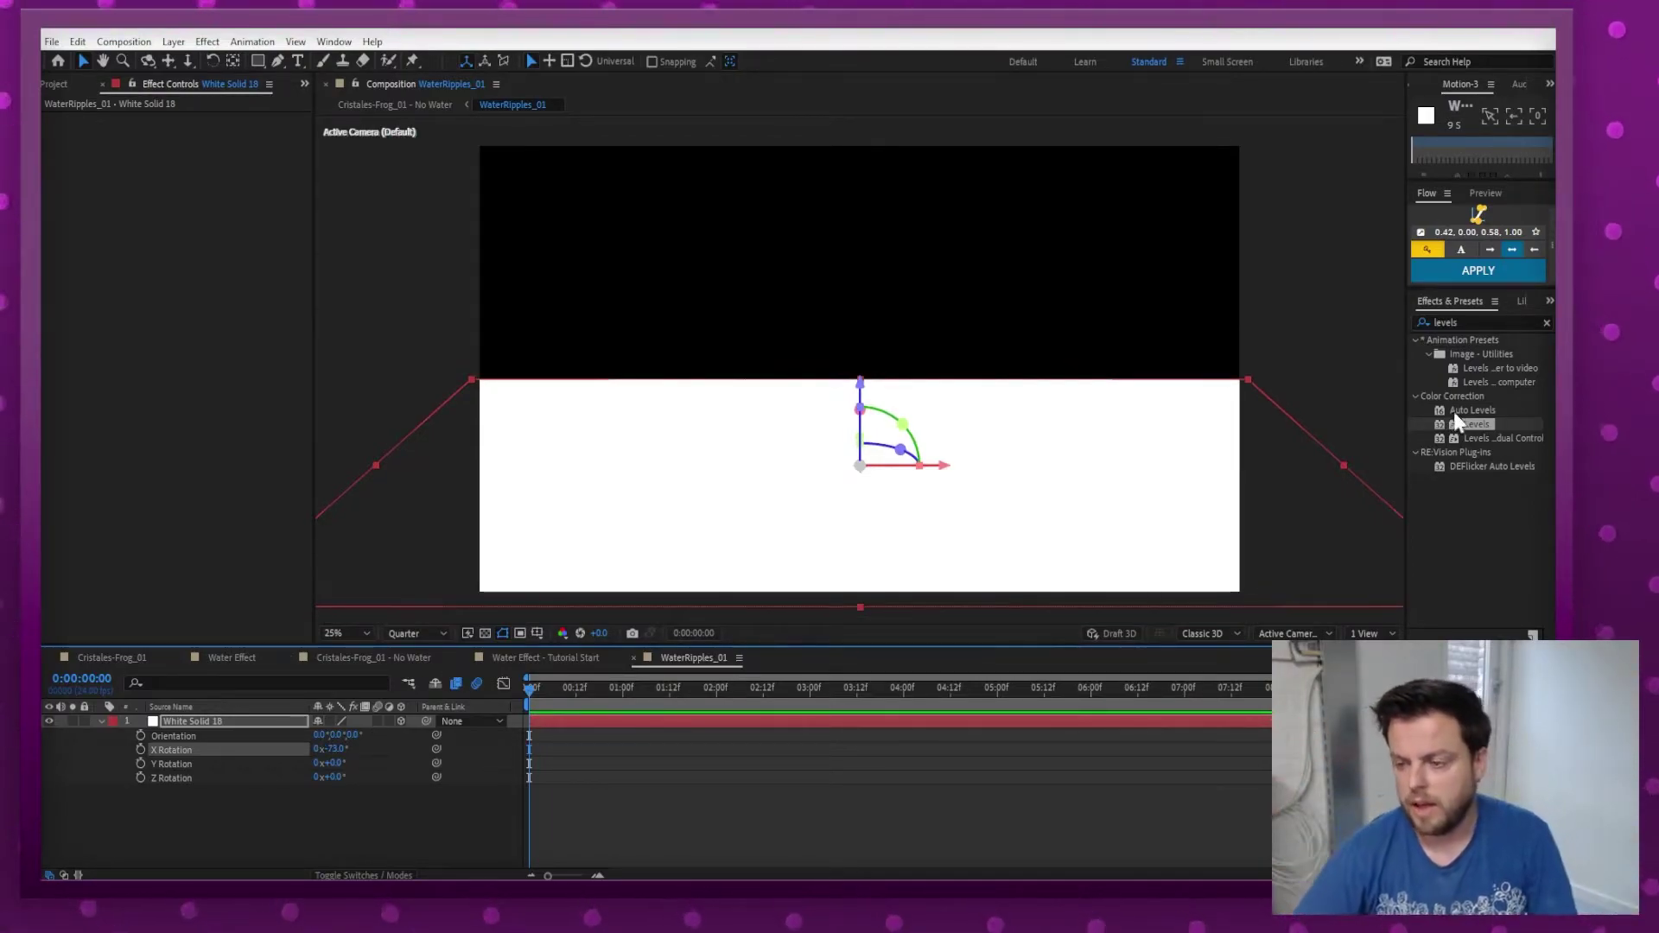
{"action": "left_click", "coordinate": [1468, 323]}
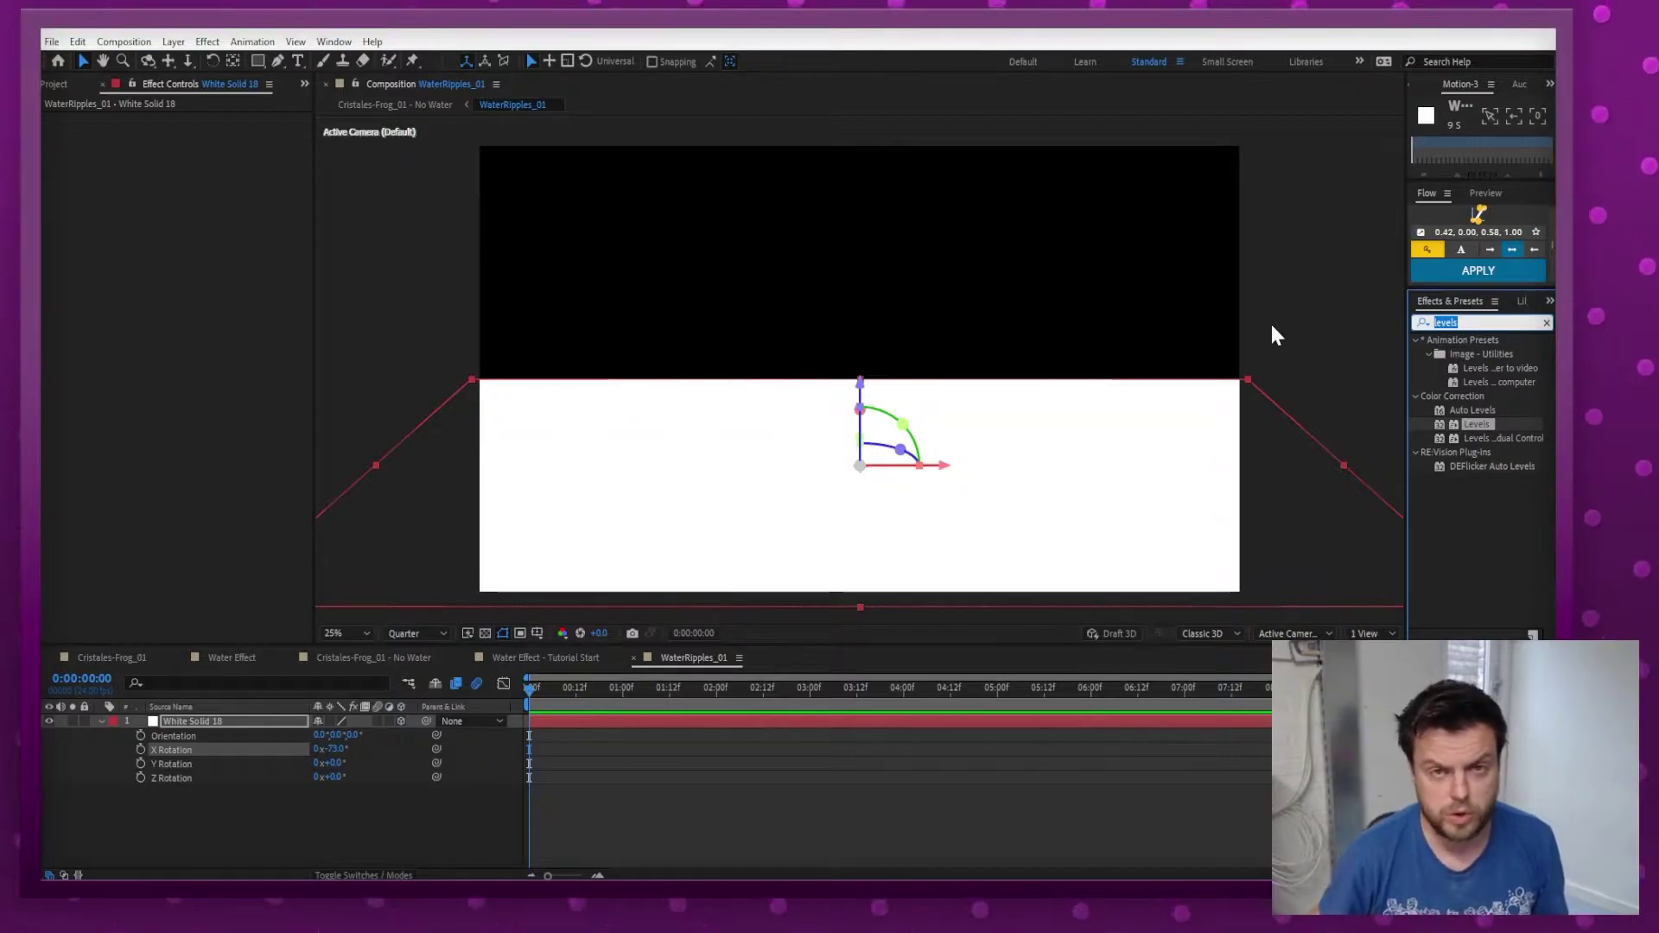
Apply Turbulent Noise to the solid with Fractal Type Max and Complexity 1.0.
{"action": "type", "text": "tur"}
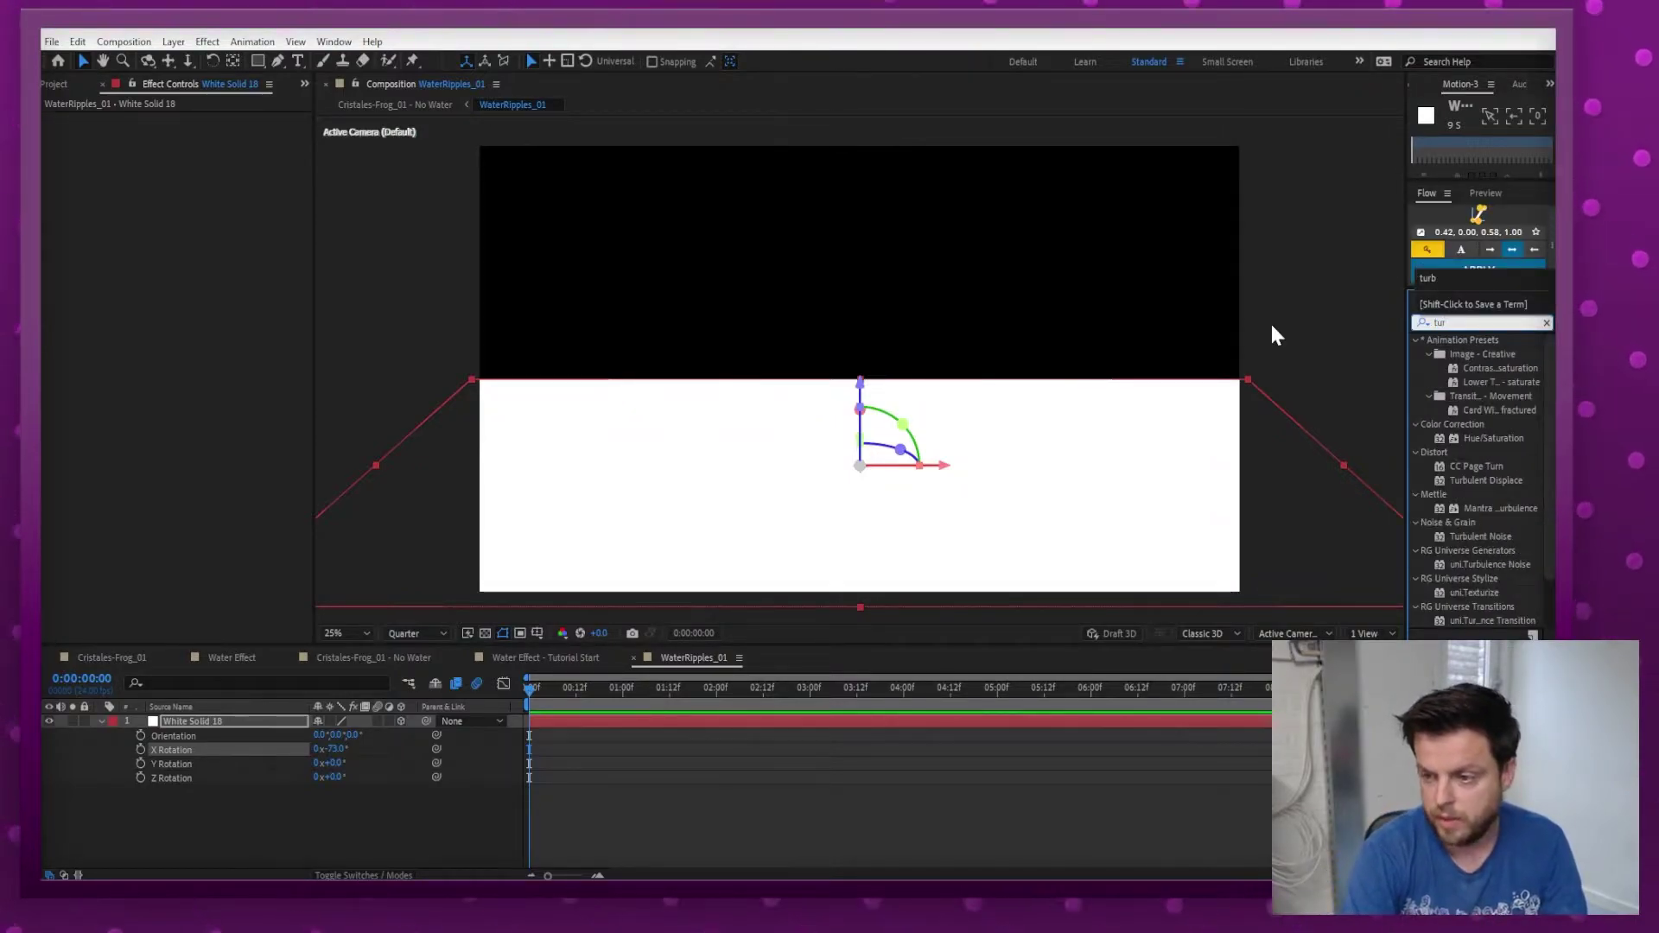
{"action": "type", "text": "bu"}
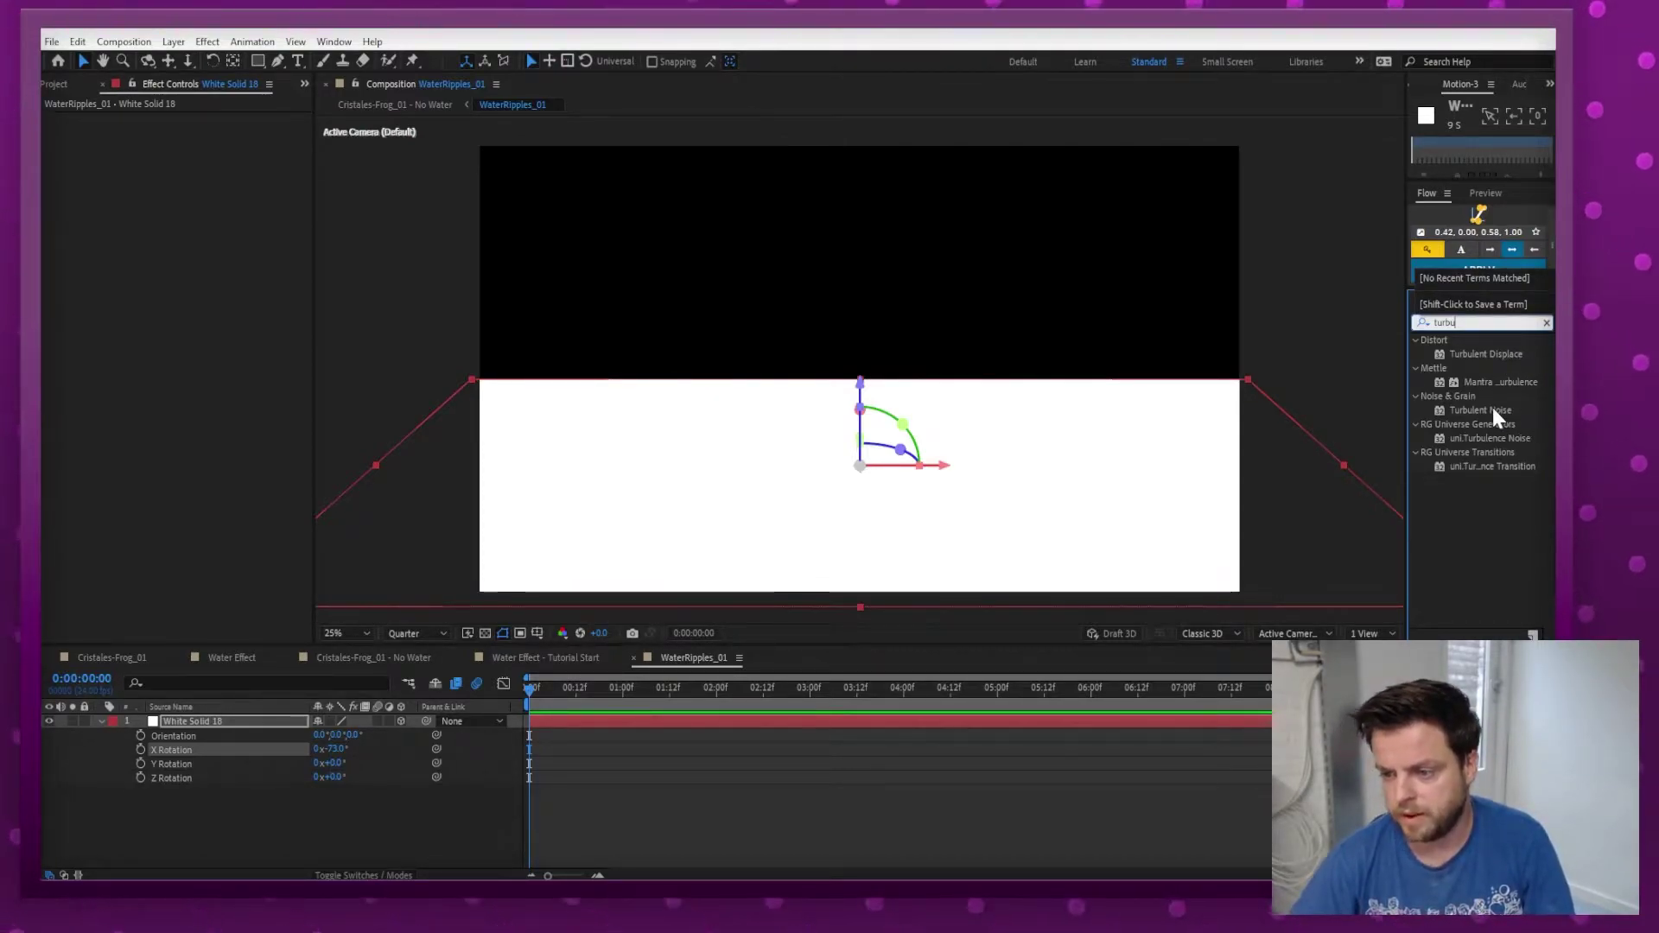
{"action": "left_click_drag", "start_coordinate": [1491, 408], "coordinate": [237, 719]}
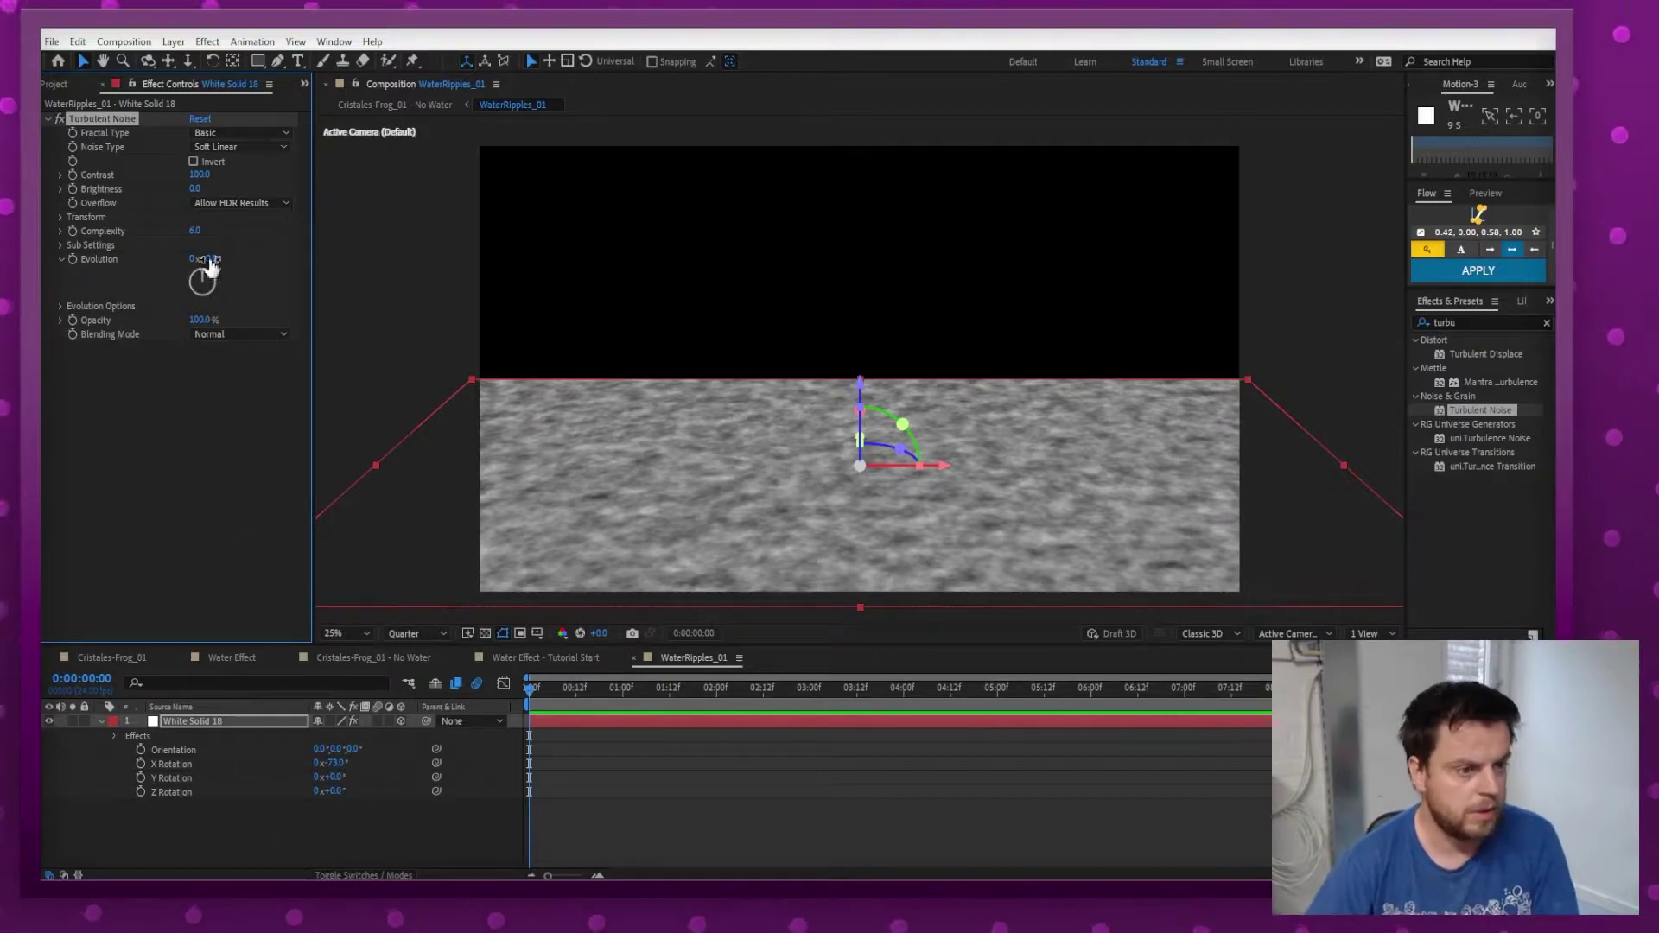
{"action": "left_click", "coordinate": [252, 131]}
{"action": "left_click", "coordinate": [255, 295]}
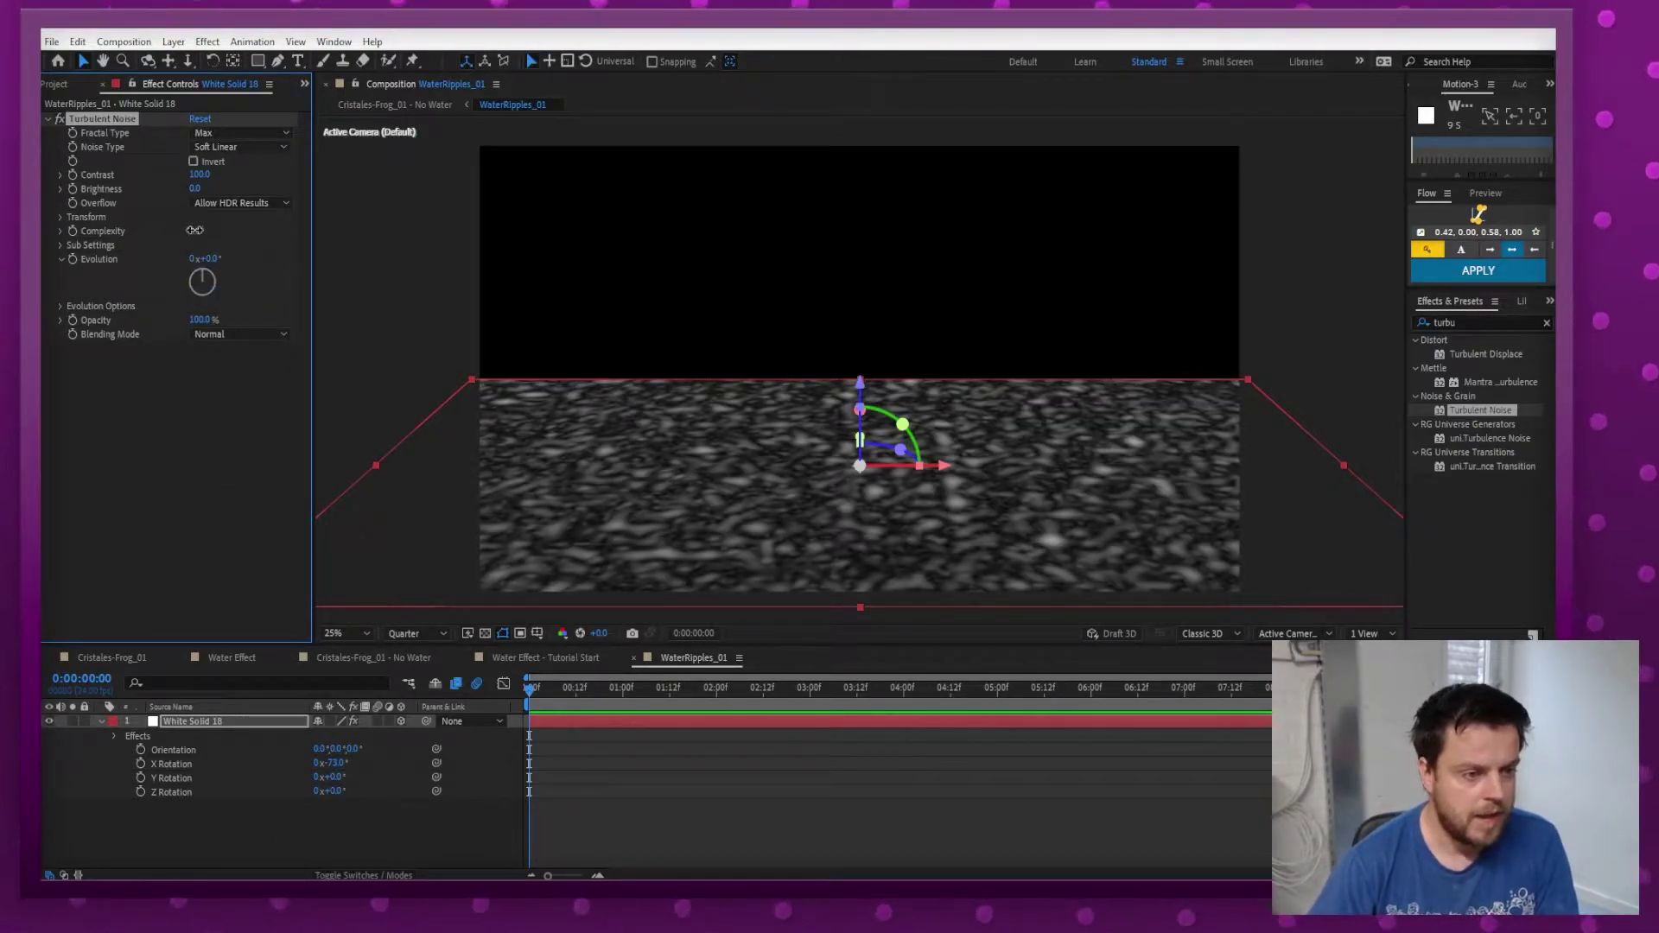
{"action": "left_click", "coordinate": [195, 229]}
{"action": "type", "text": "1"}
{"action": "key", "text": "Return"}
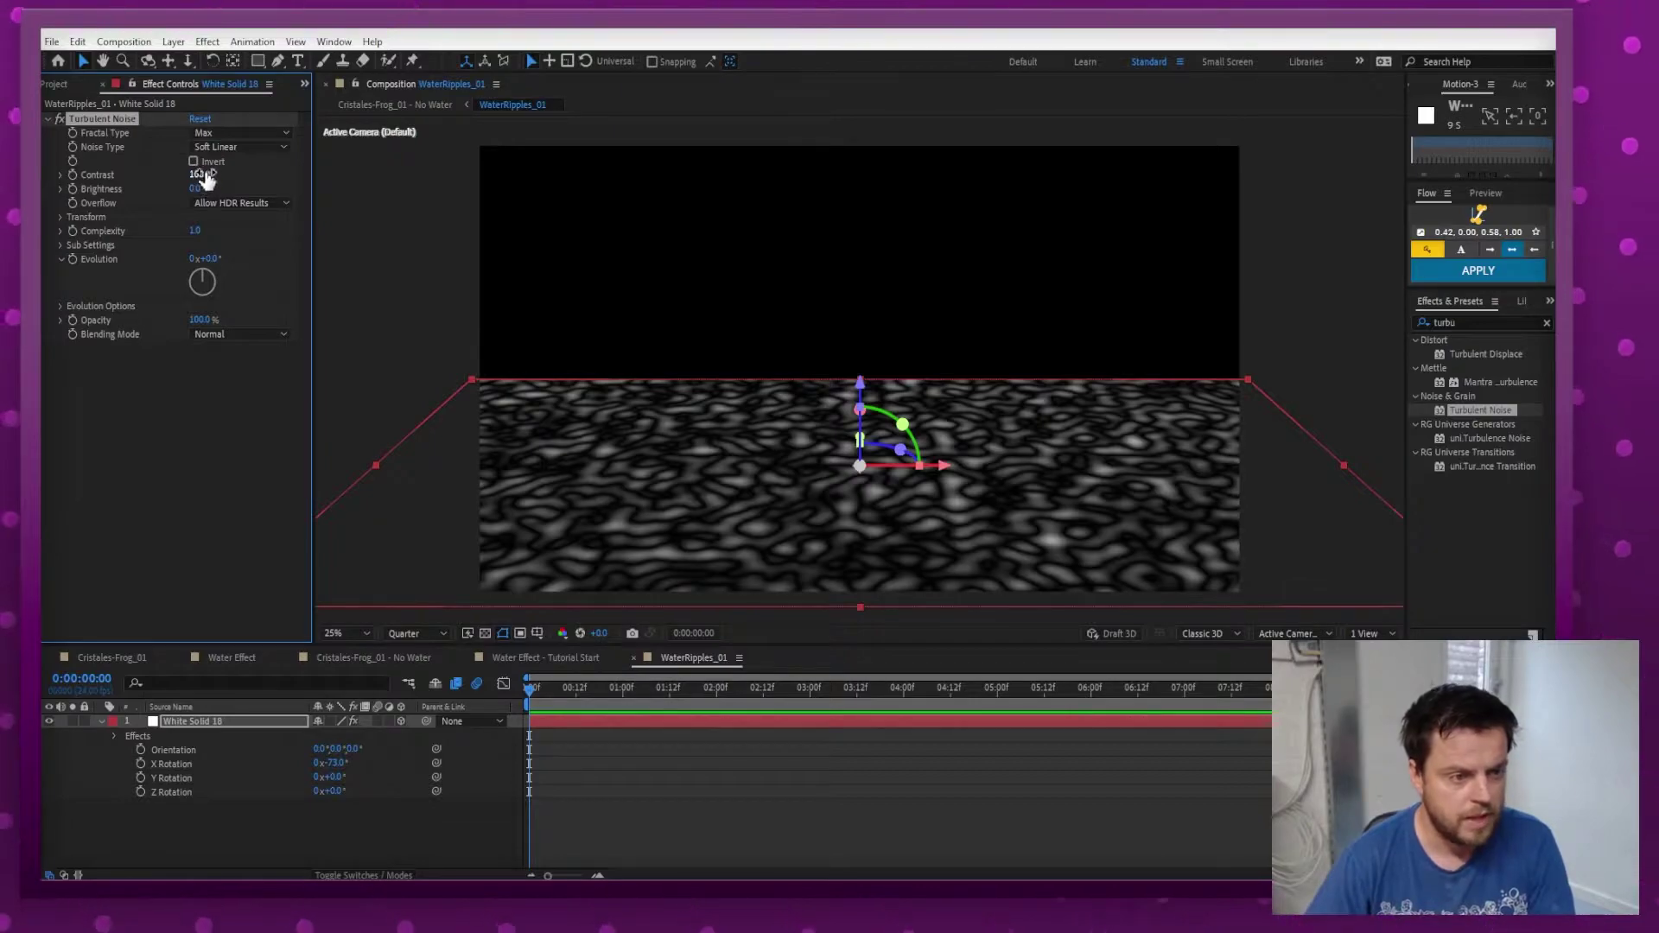
Boost the noise Contrast, turn off Uniform Scaling and set Scale Width to 300.
{"action": "left_click_drag", "start_coordinate": [202, 170], "coordinate": [911, 185]}
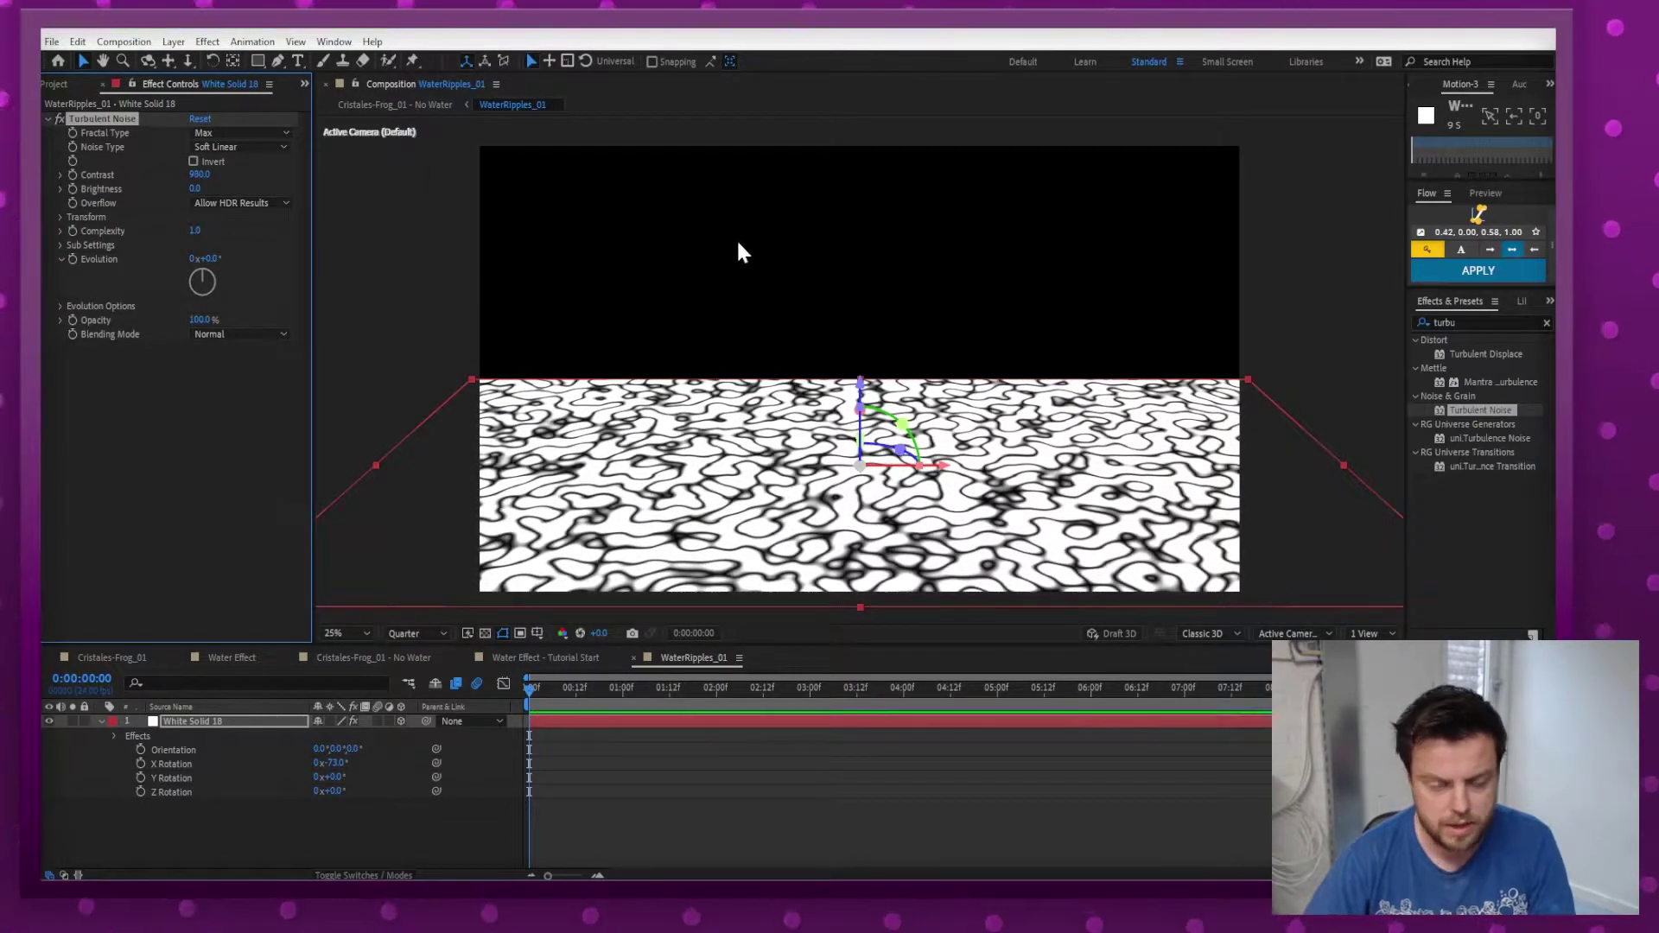
{"action": "left_click", "coordinate": [60, 216]}
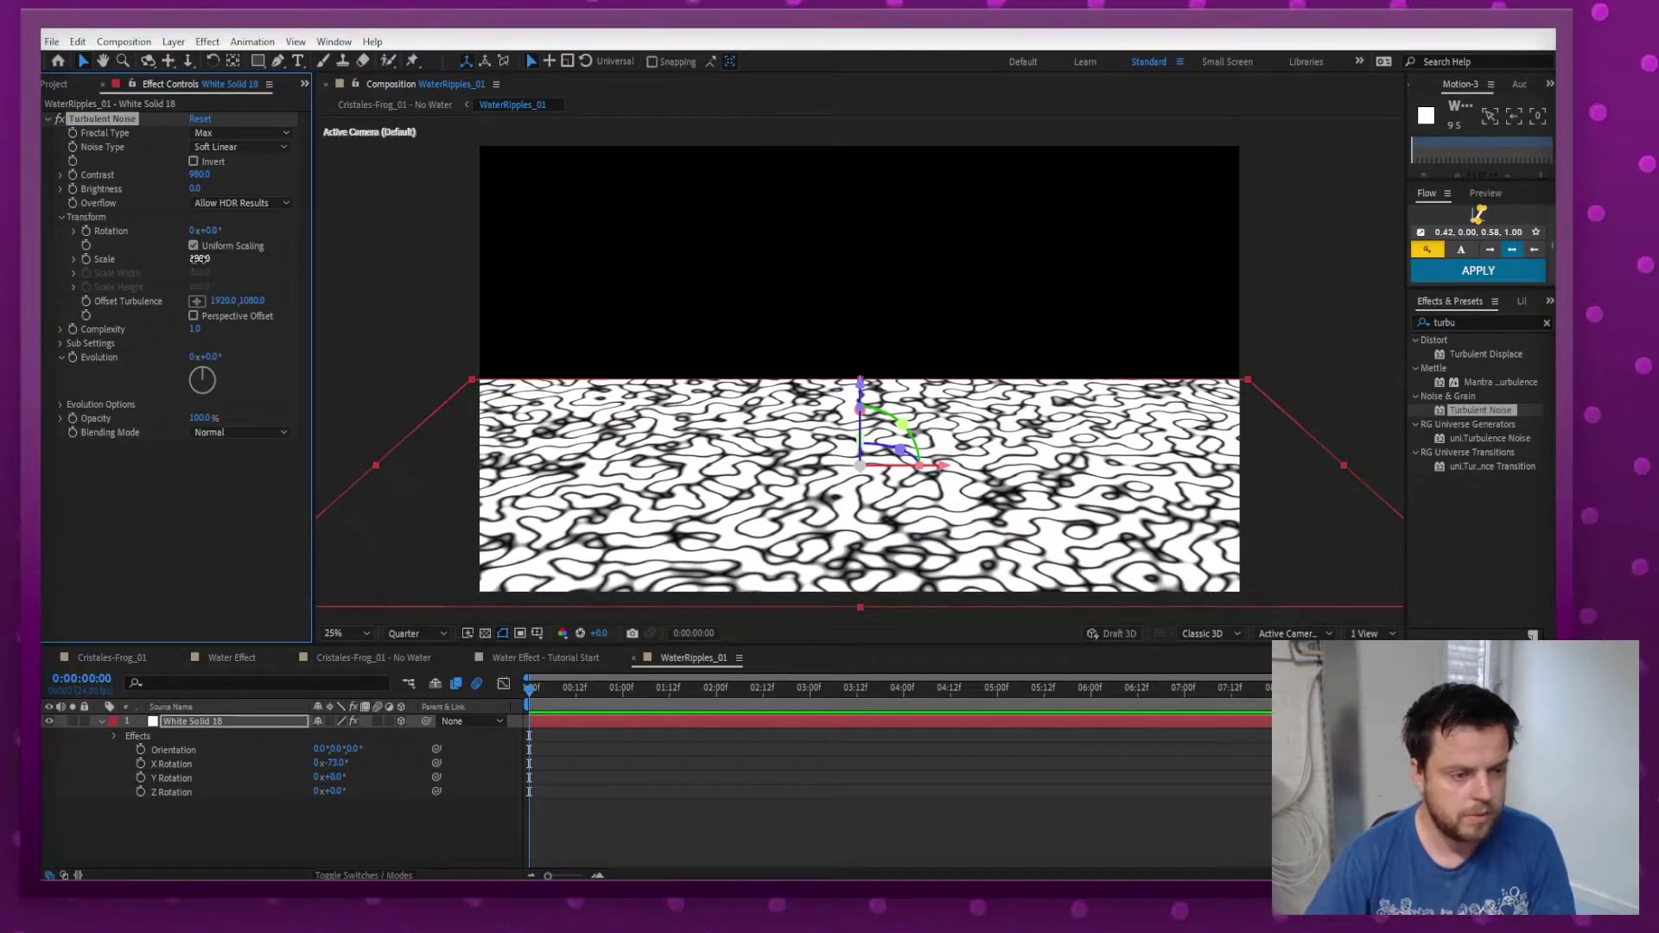
{"action": "left_click_drag", "start_coordinate": [199, 259], "coordinate": [247, 256]}
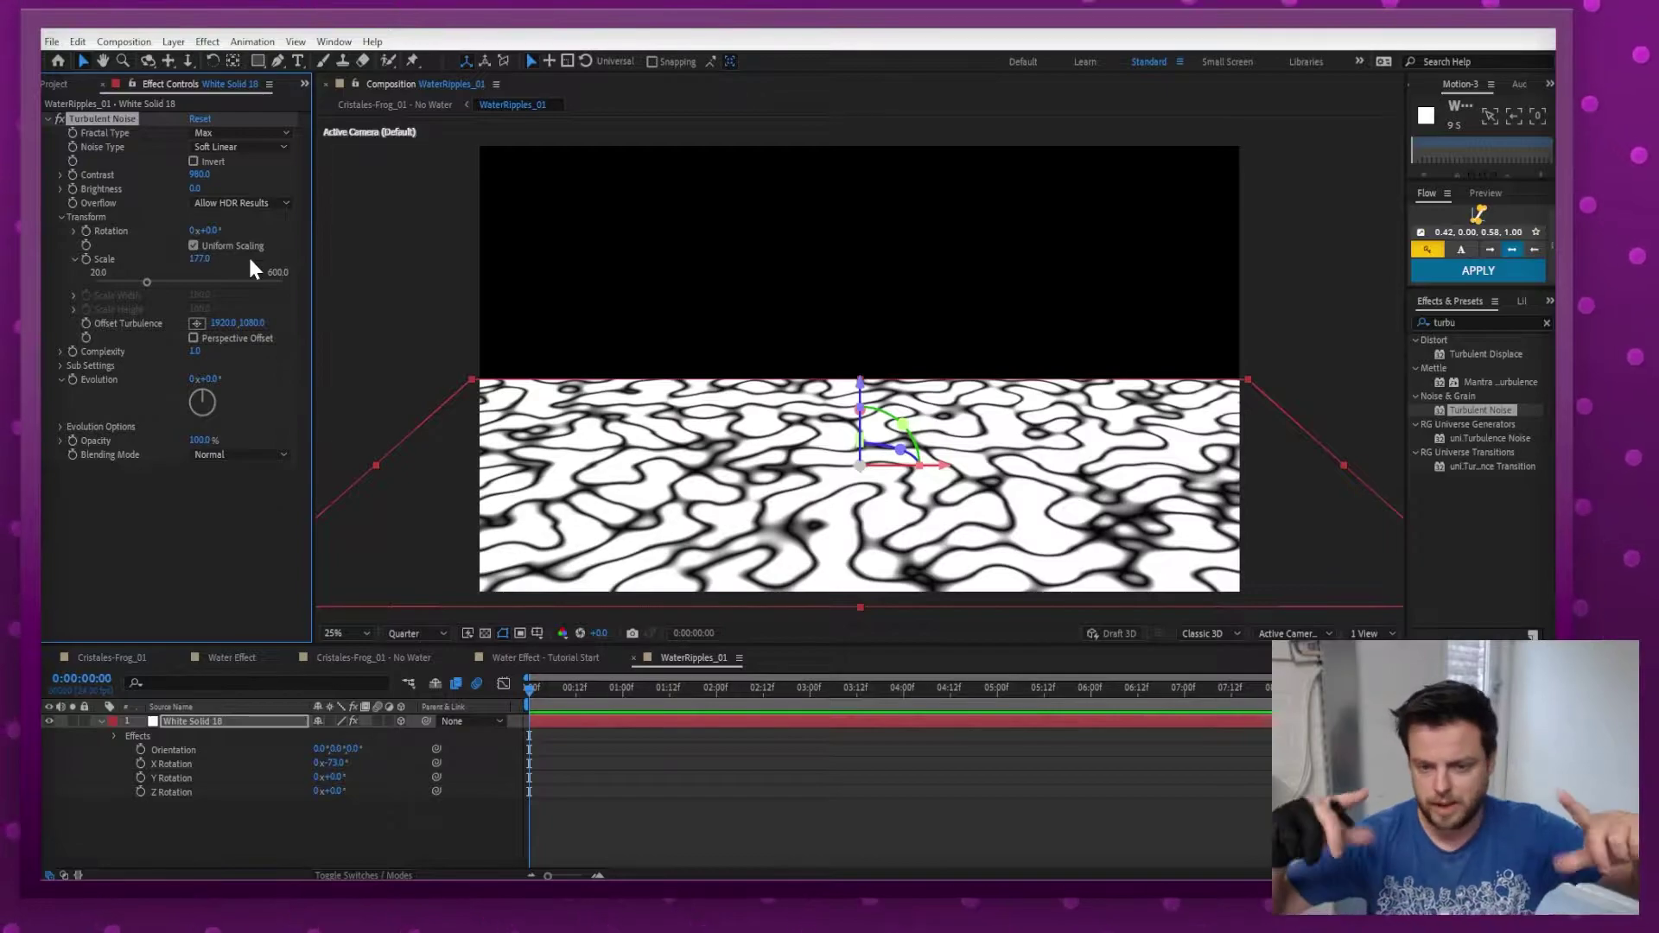
{"action": "left_click", "coordinate": [193, 245]}
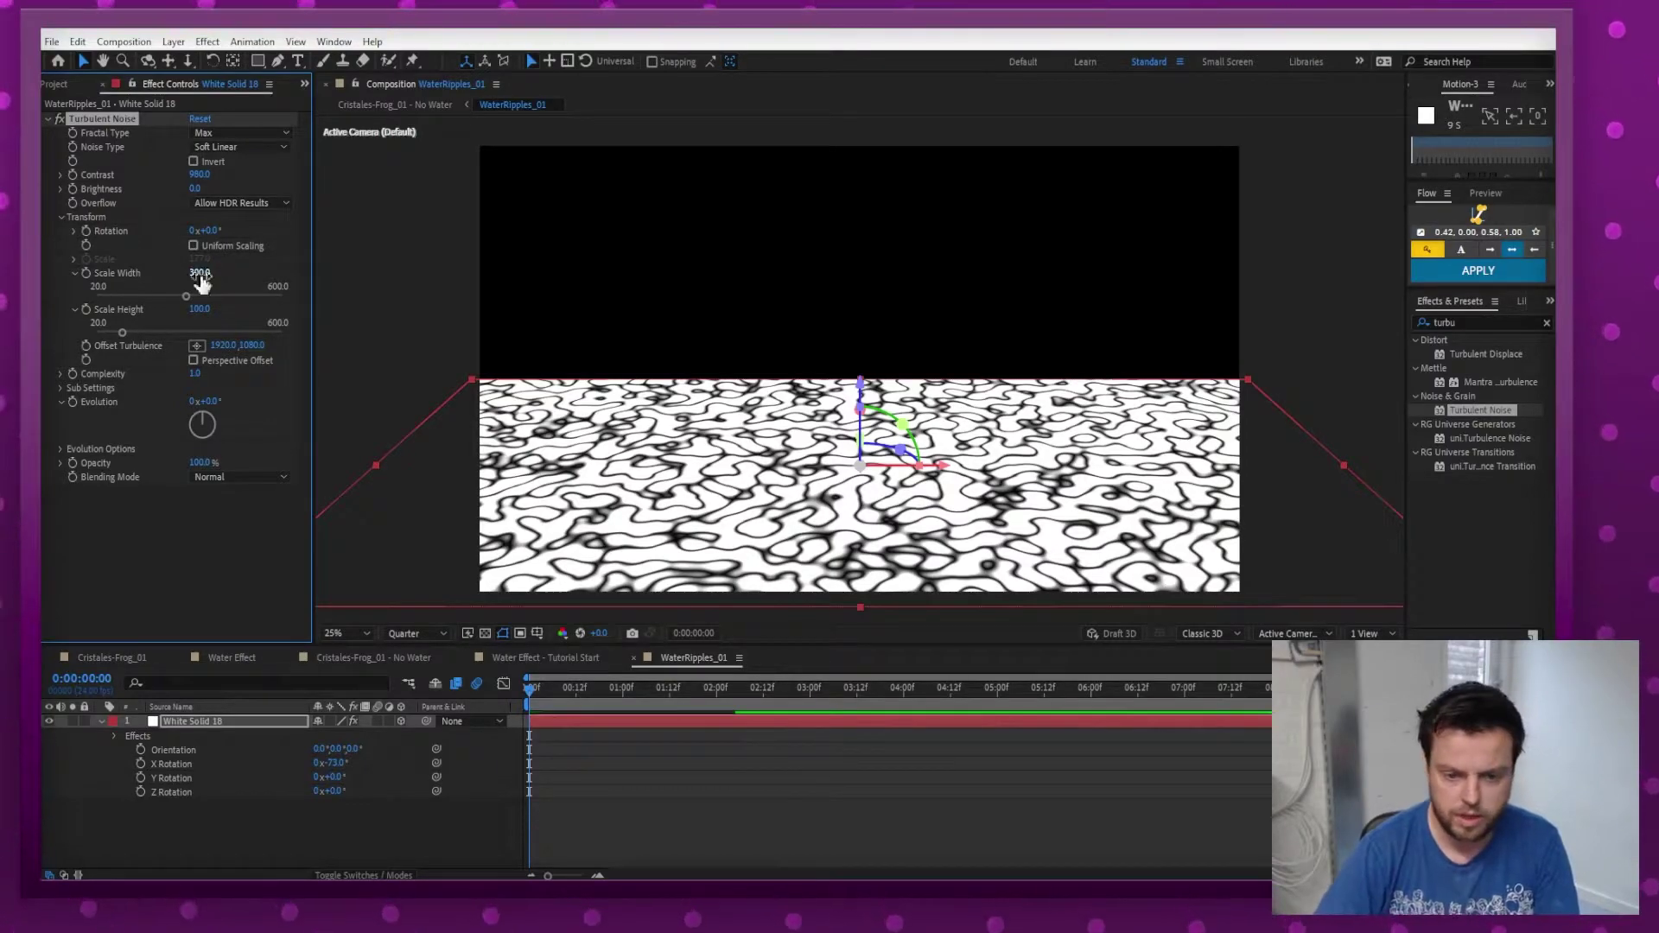
{"action": "key", "text": "Return"}
Set the noise Scale Height to 167 and lower Contrast to about 845.
{"action": "left_click", "coordinate": [197, 309]}
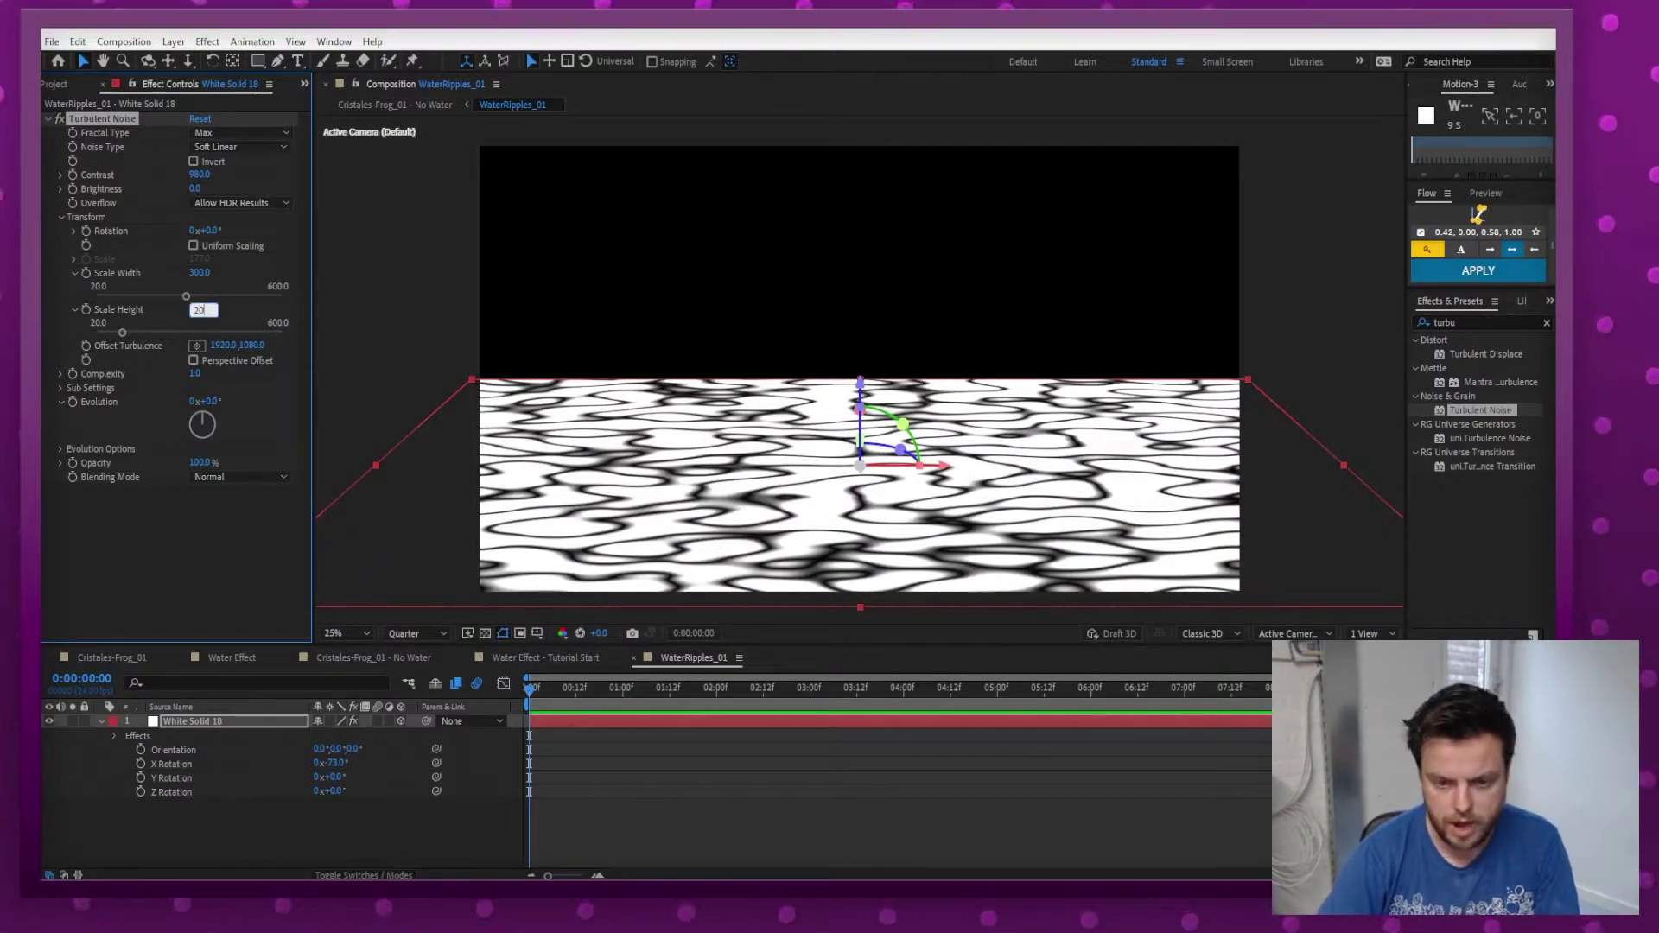
{"action": "type", "text": "200"}
{"action": "key", "text": "Return"}
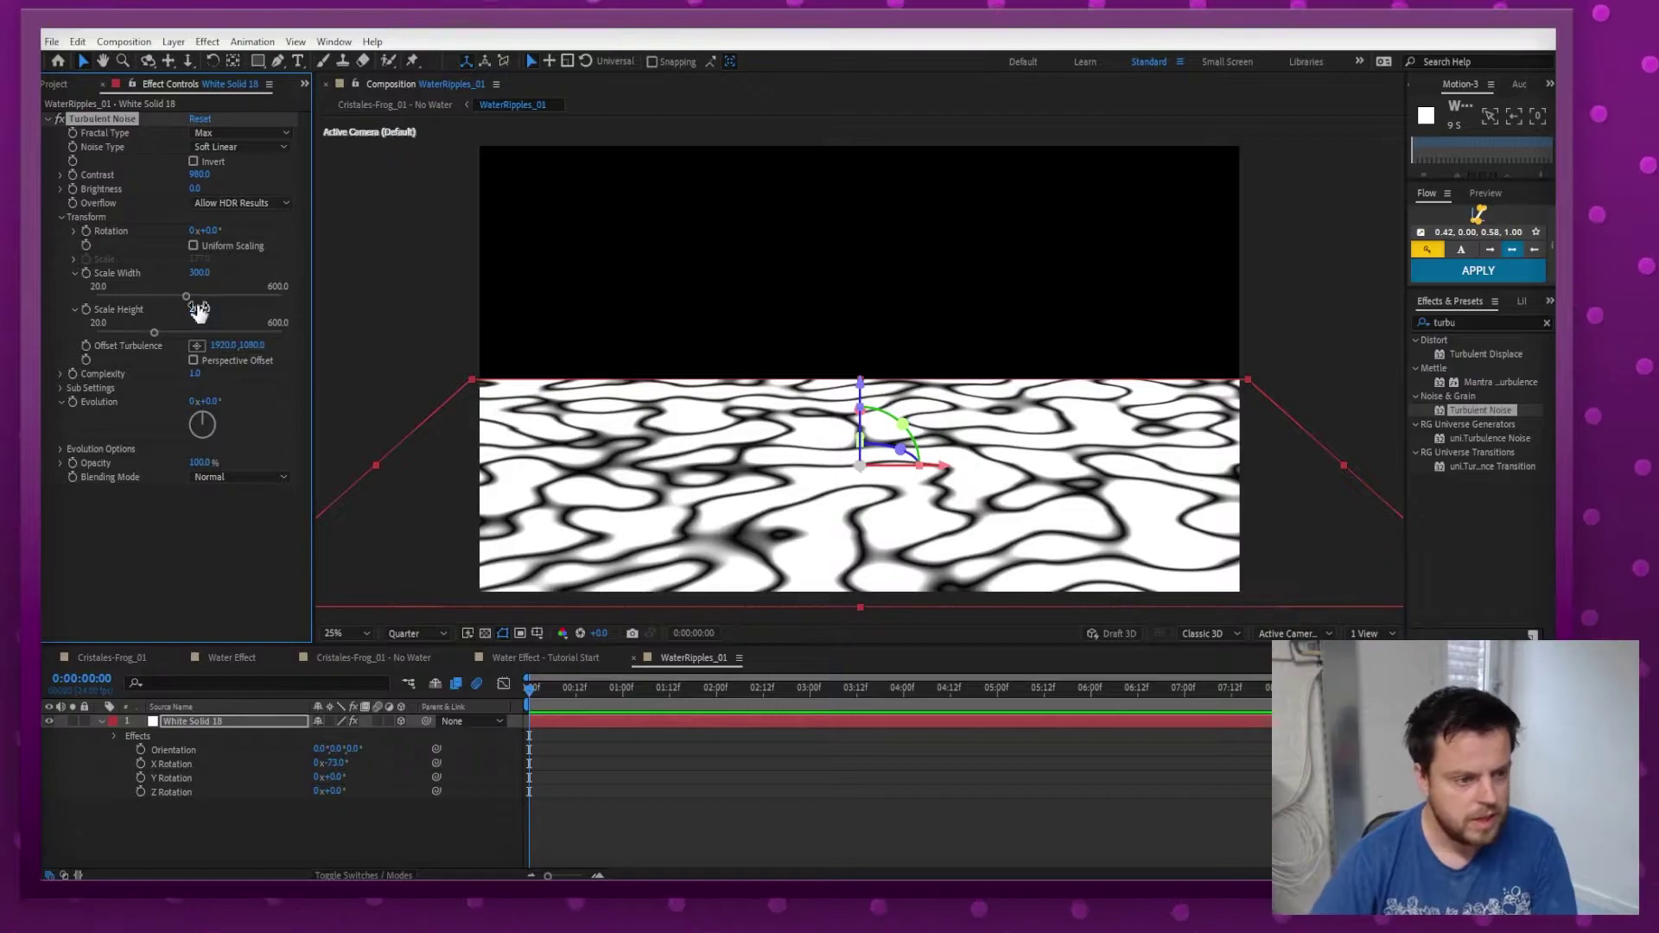
{"action": "left_click_drag", "start_coordinate": [202, 308], "coordinate": [173, 310]}
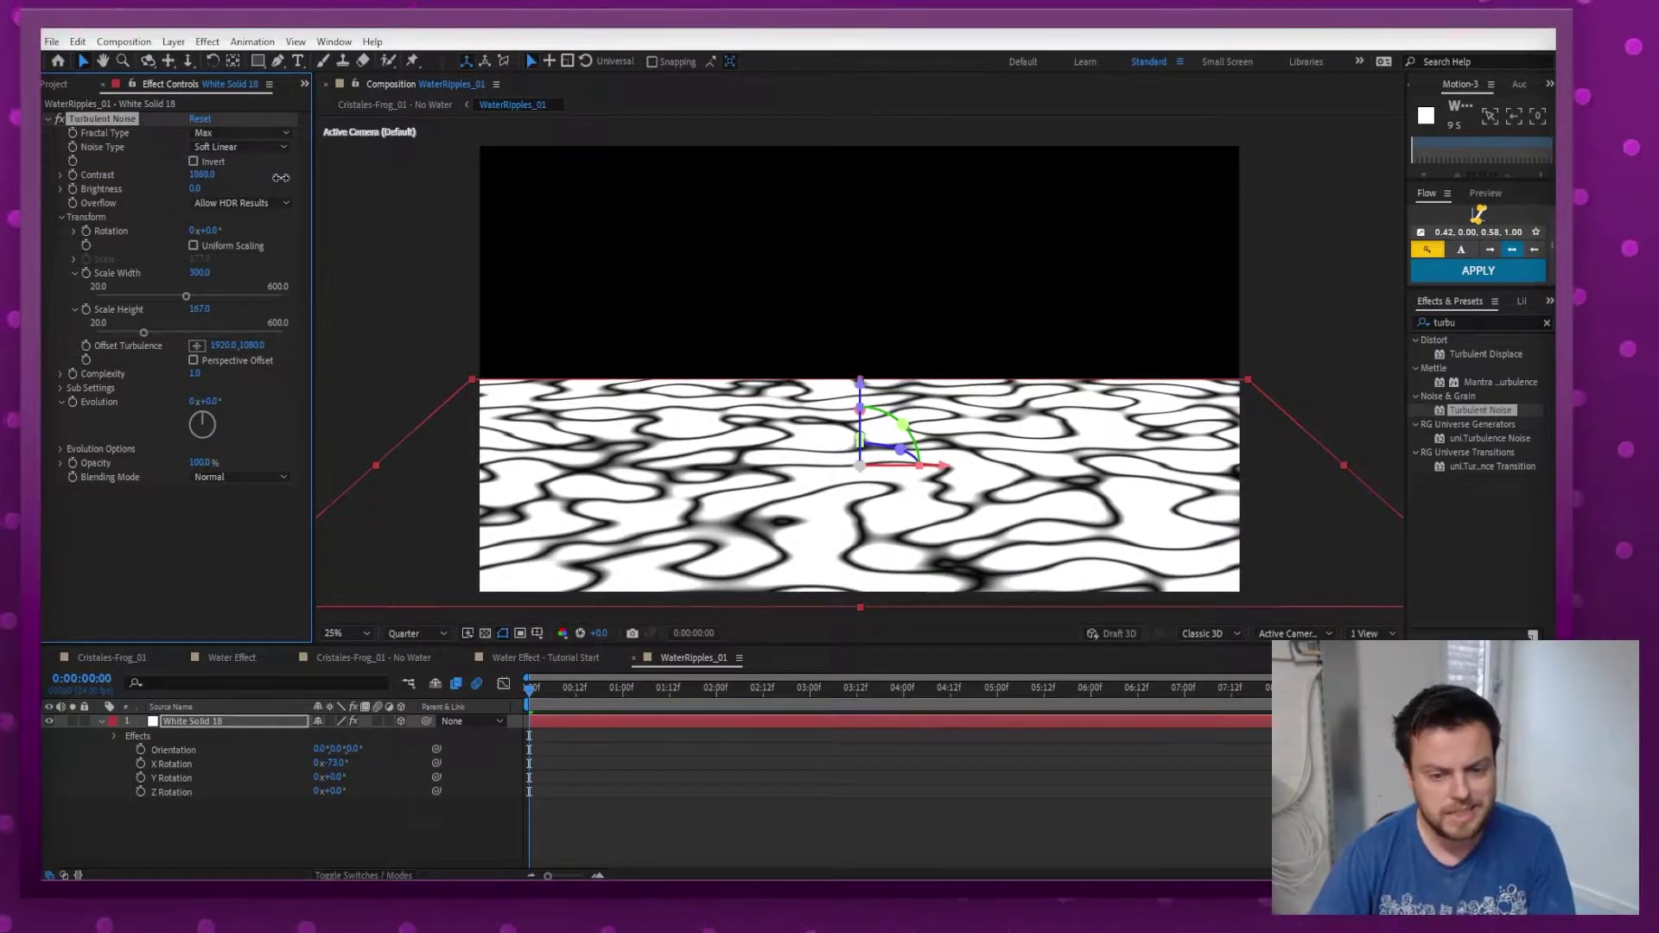
{"action": "left_click_drag", "start_coordinate": [227, 177], "coordinate": [170, 201]}
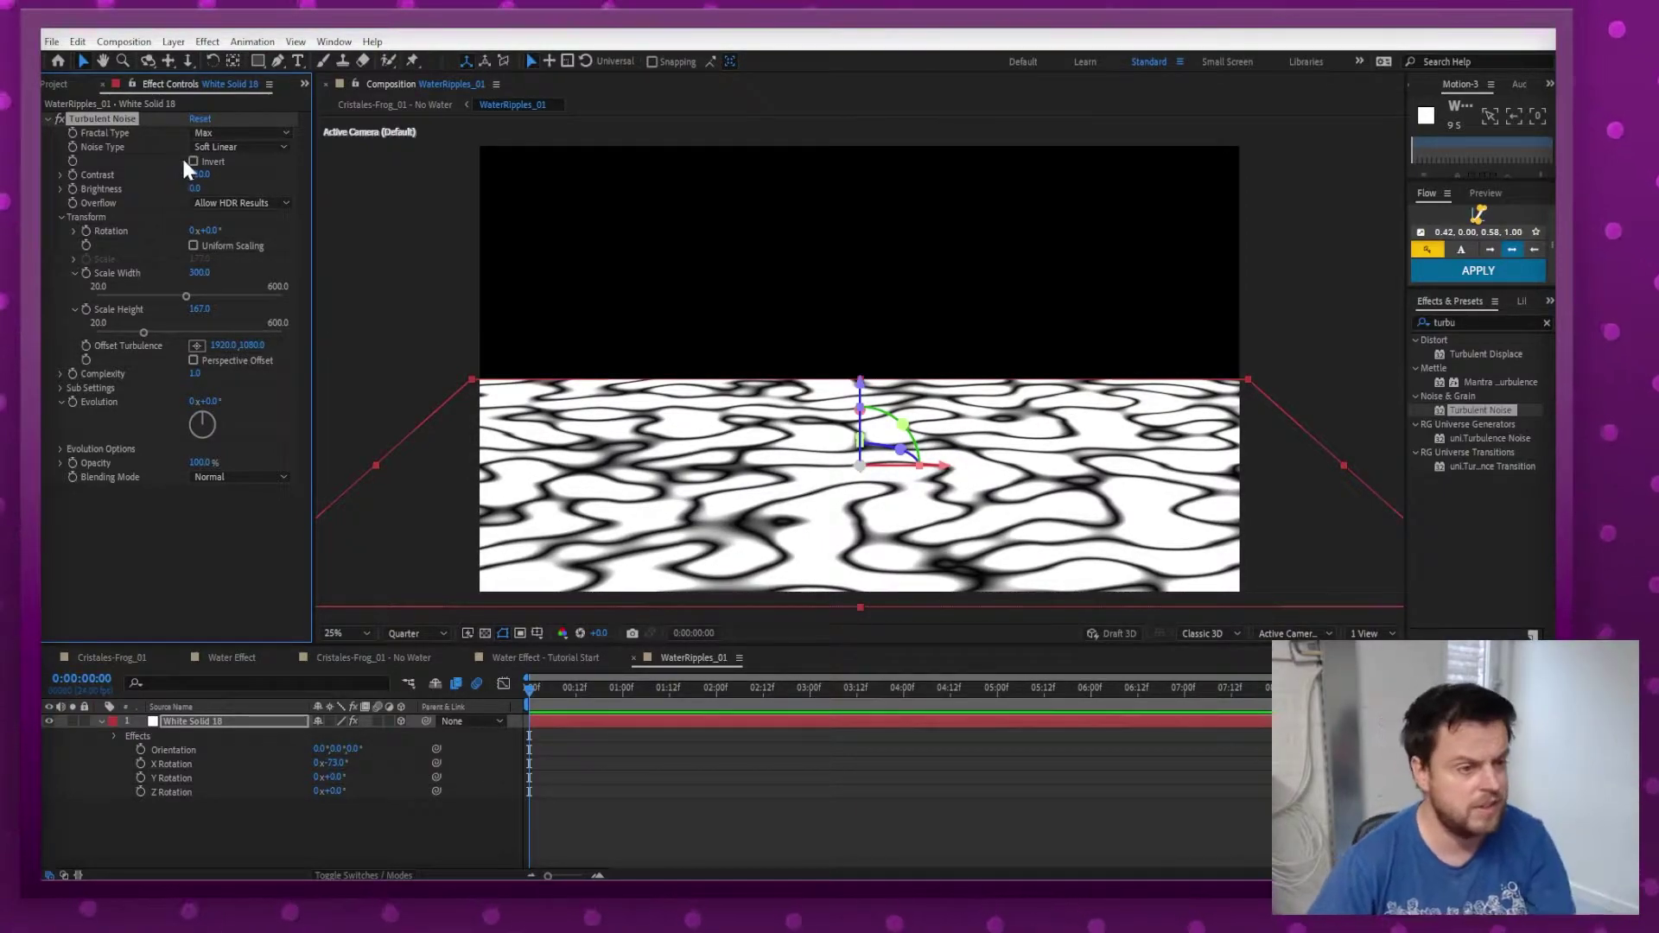
Invert the Turbulent Noise, adjust Brightness, and raise Contrast to about 1112.
{"action": "left_click", "coordinate": [193, 161]}
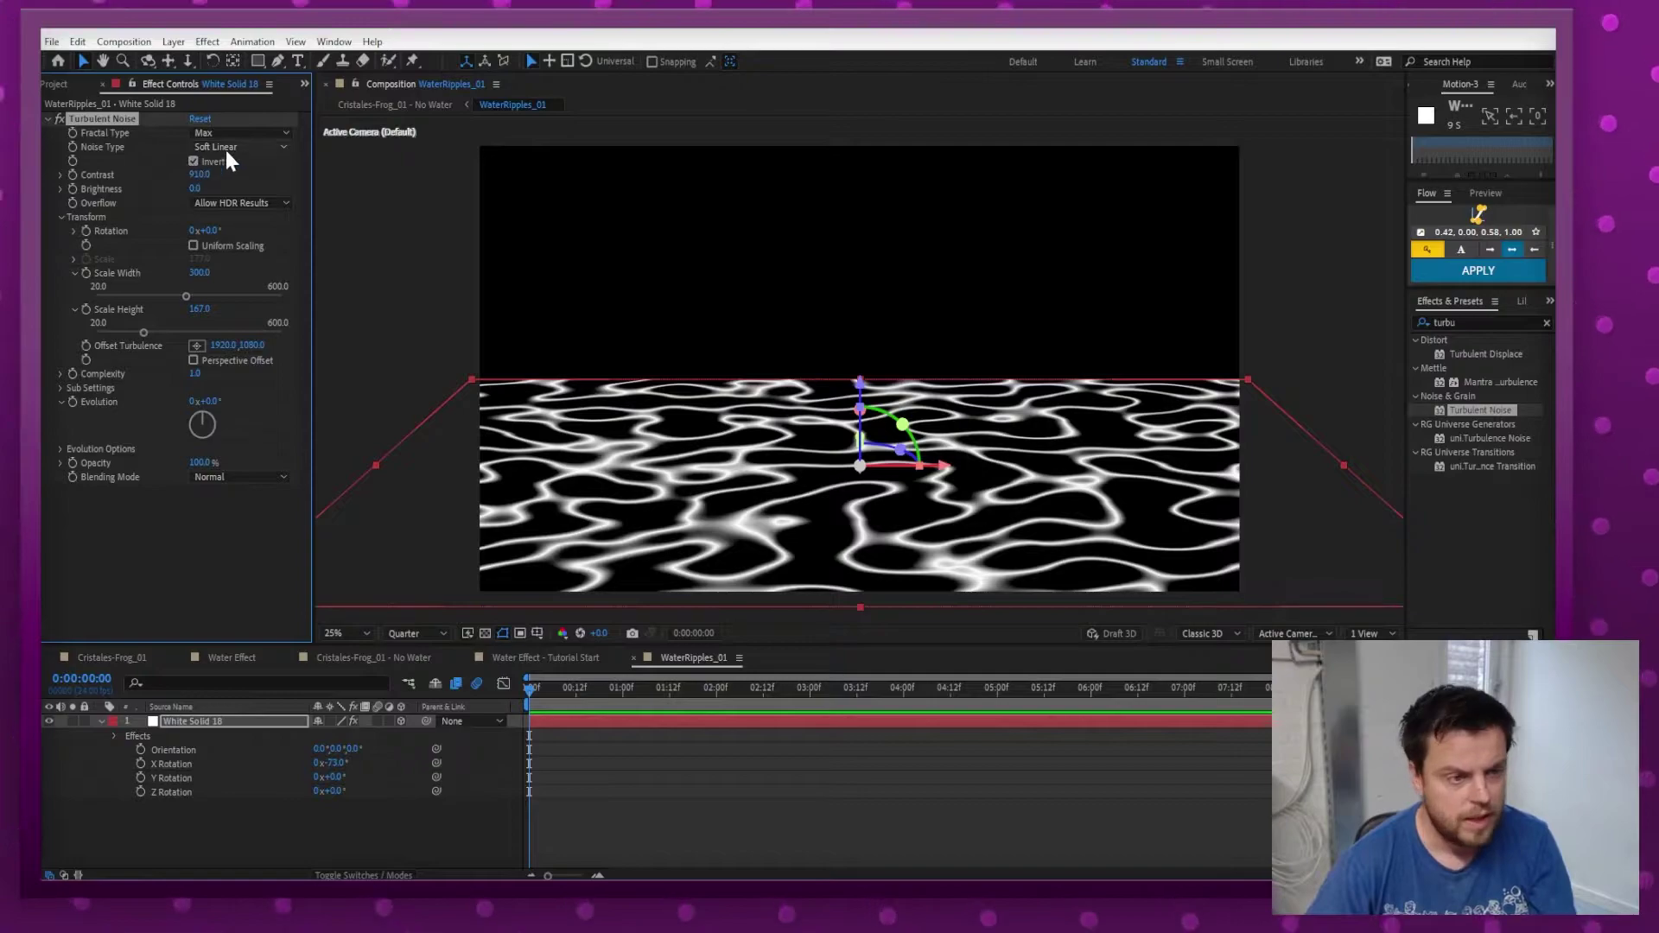
{"action": "mouse_move", "coordinate": [187, 185]}
{"action": "left_mouse_down"}
{"action": "mouse_move", "coordinate": [166, 185]}
{"action": "mouse_move", "coordinate": [255, 181]}
{"action": "mouse_move", "coordinate": [198, 183]}
{"action": "left_mouse_up"}
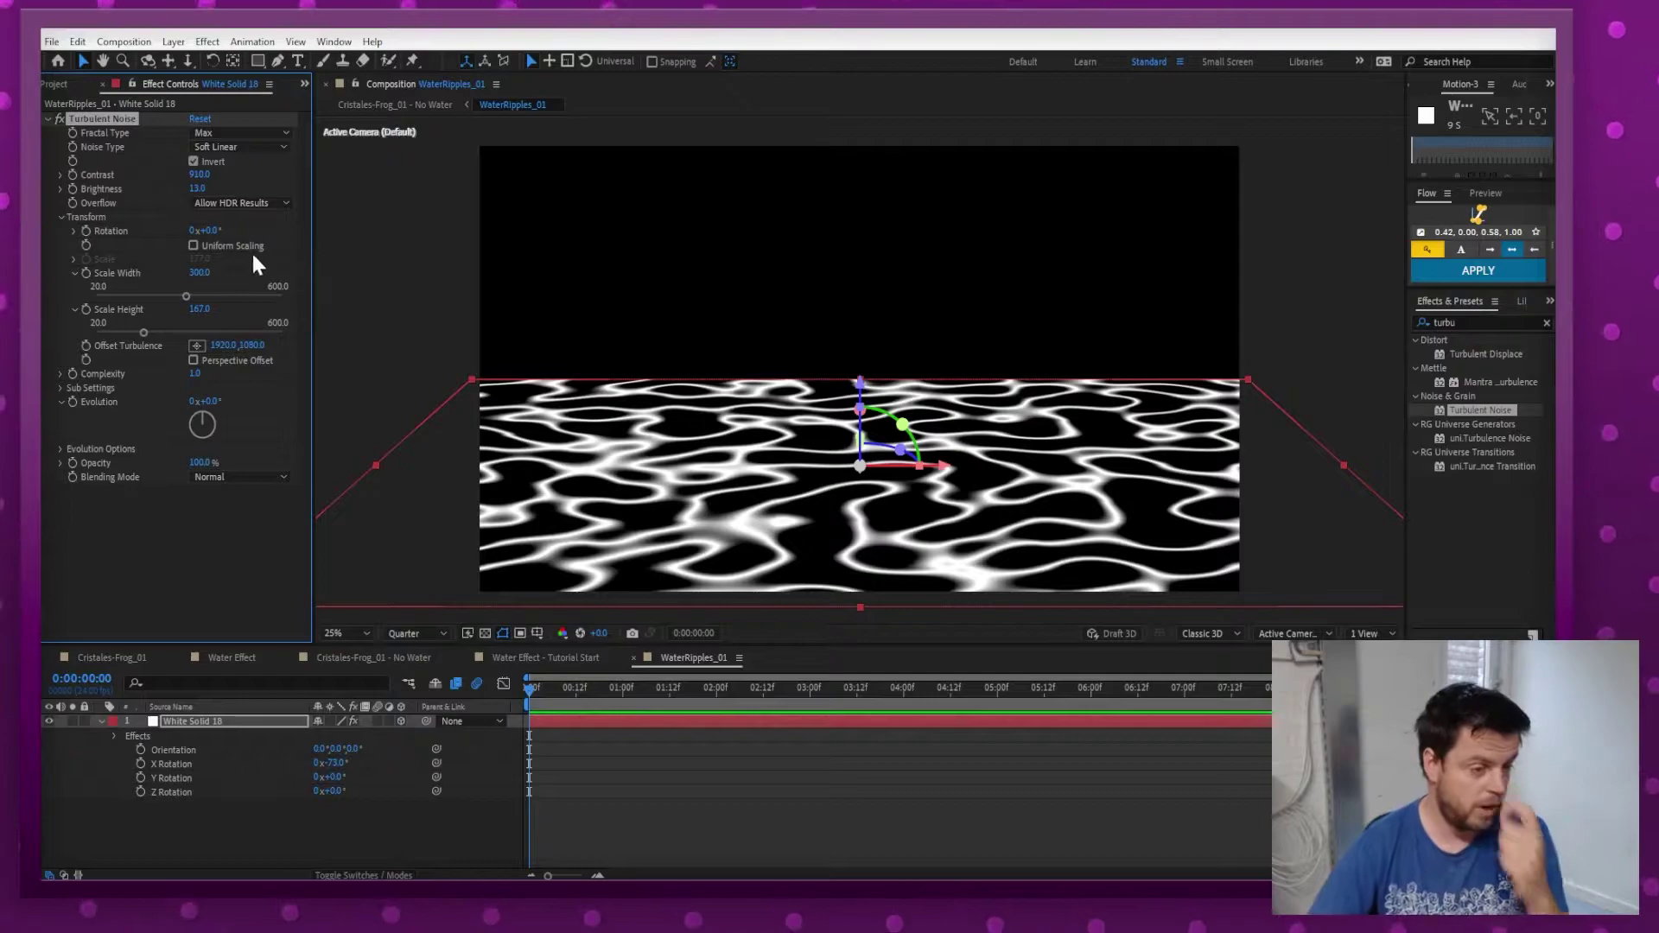
{"action": "left_click_drag", "start_coordinate": [203, 173], "coordinate": [377, 188]}
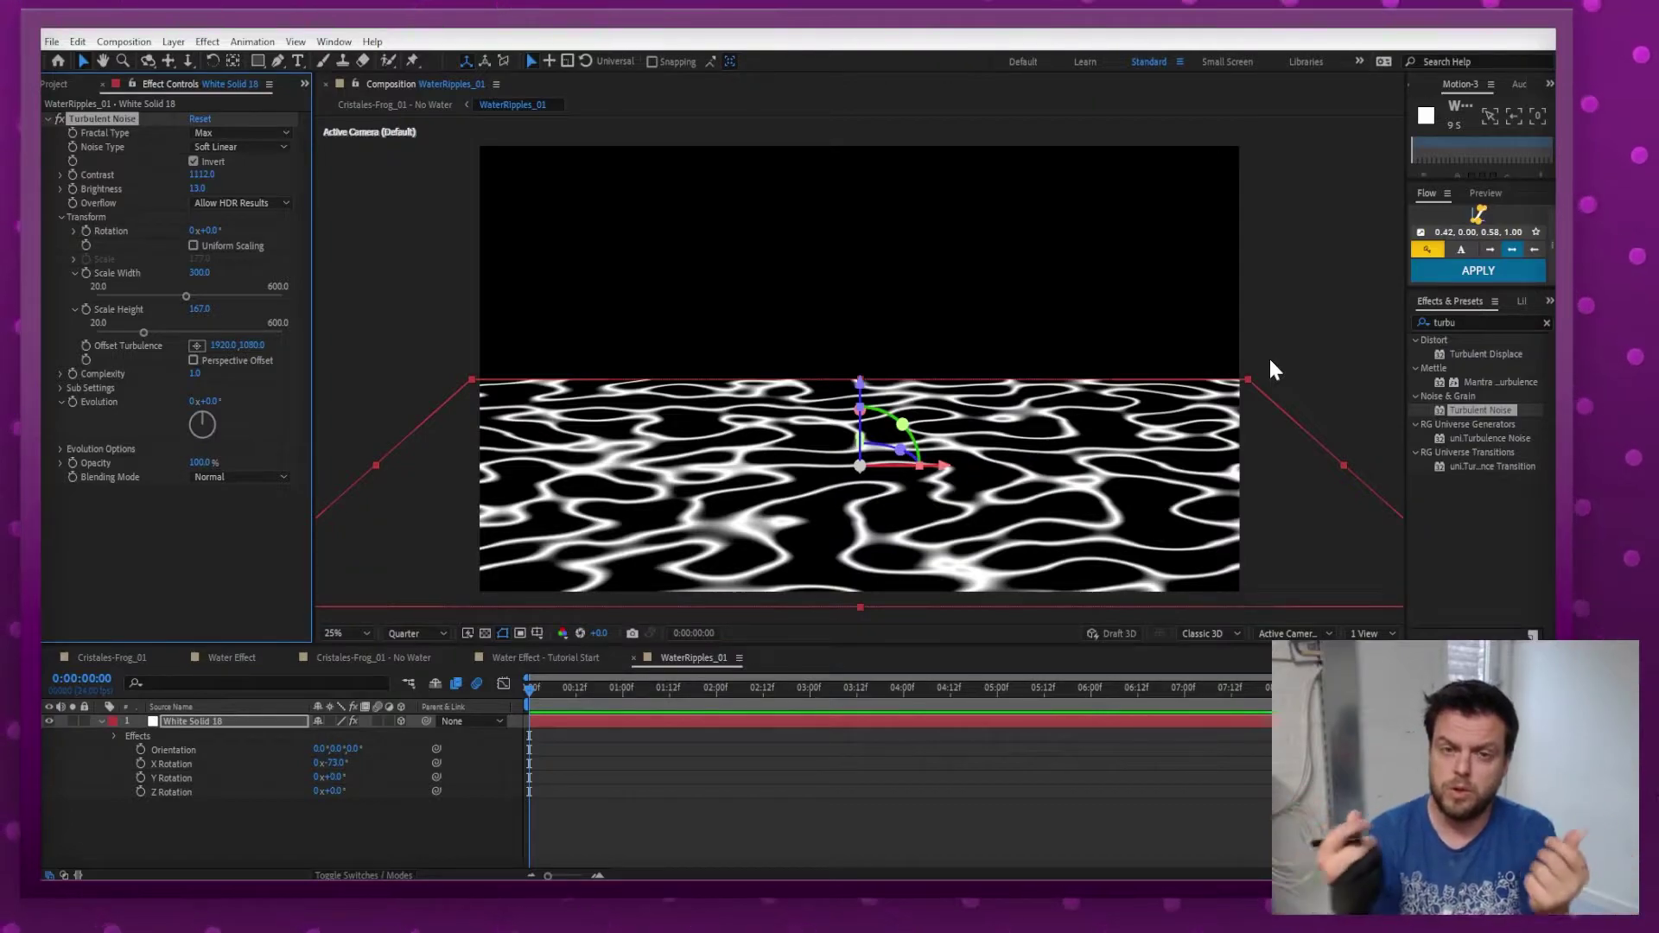
Add Levels and clamp Input Black and Input White together at 19118.8.
{"action": "left_click", "coordinate": [1546, 323]}
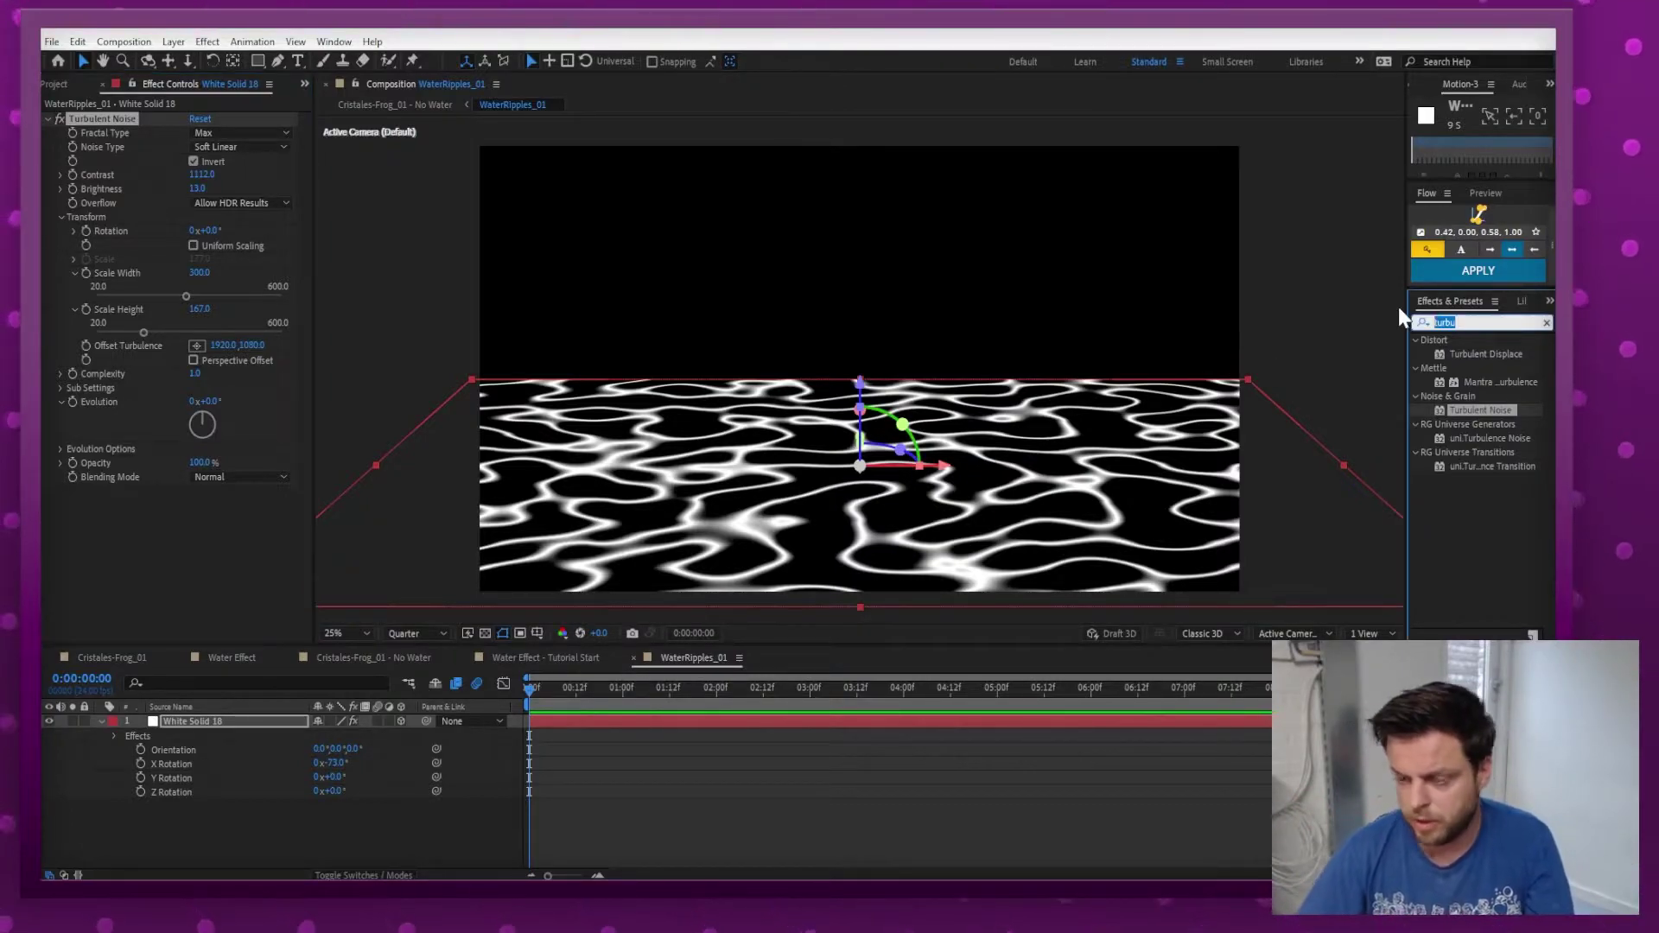
{"action": "left_click", "coordinate": [1423, 323]}
{"action": "type", "text": "level"}
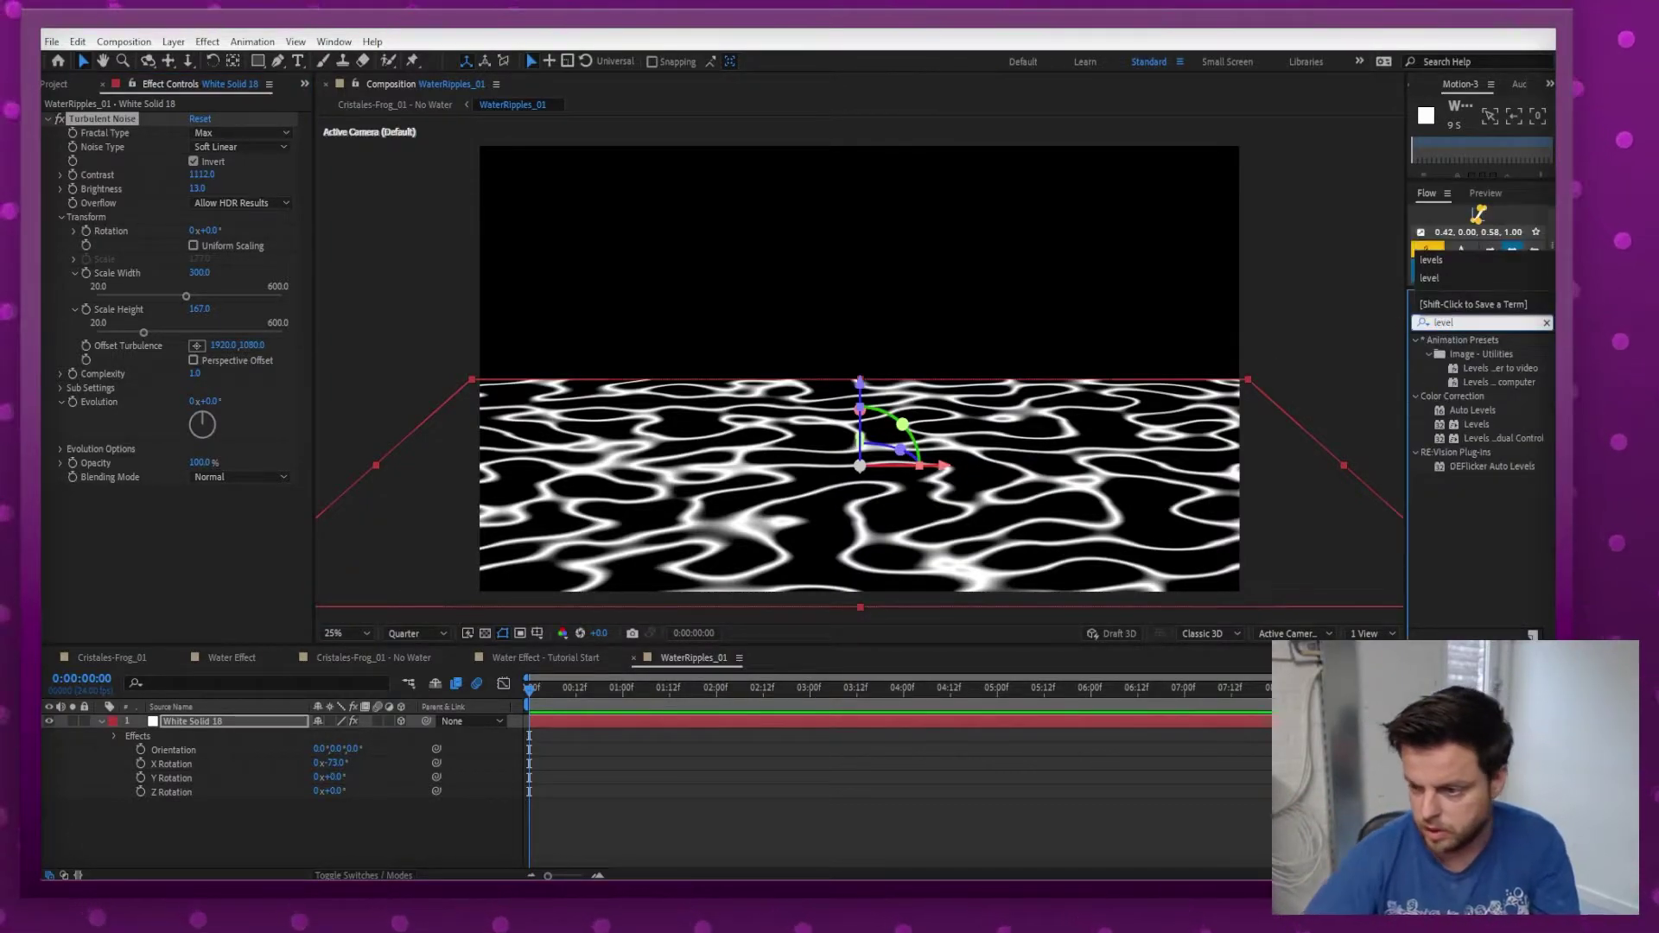
{"action": "double_click", "coordinate": [1474, 423]}
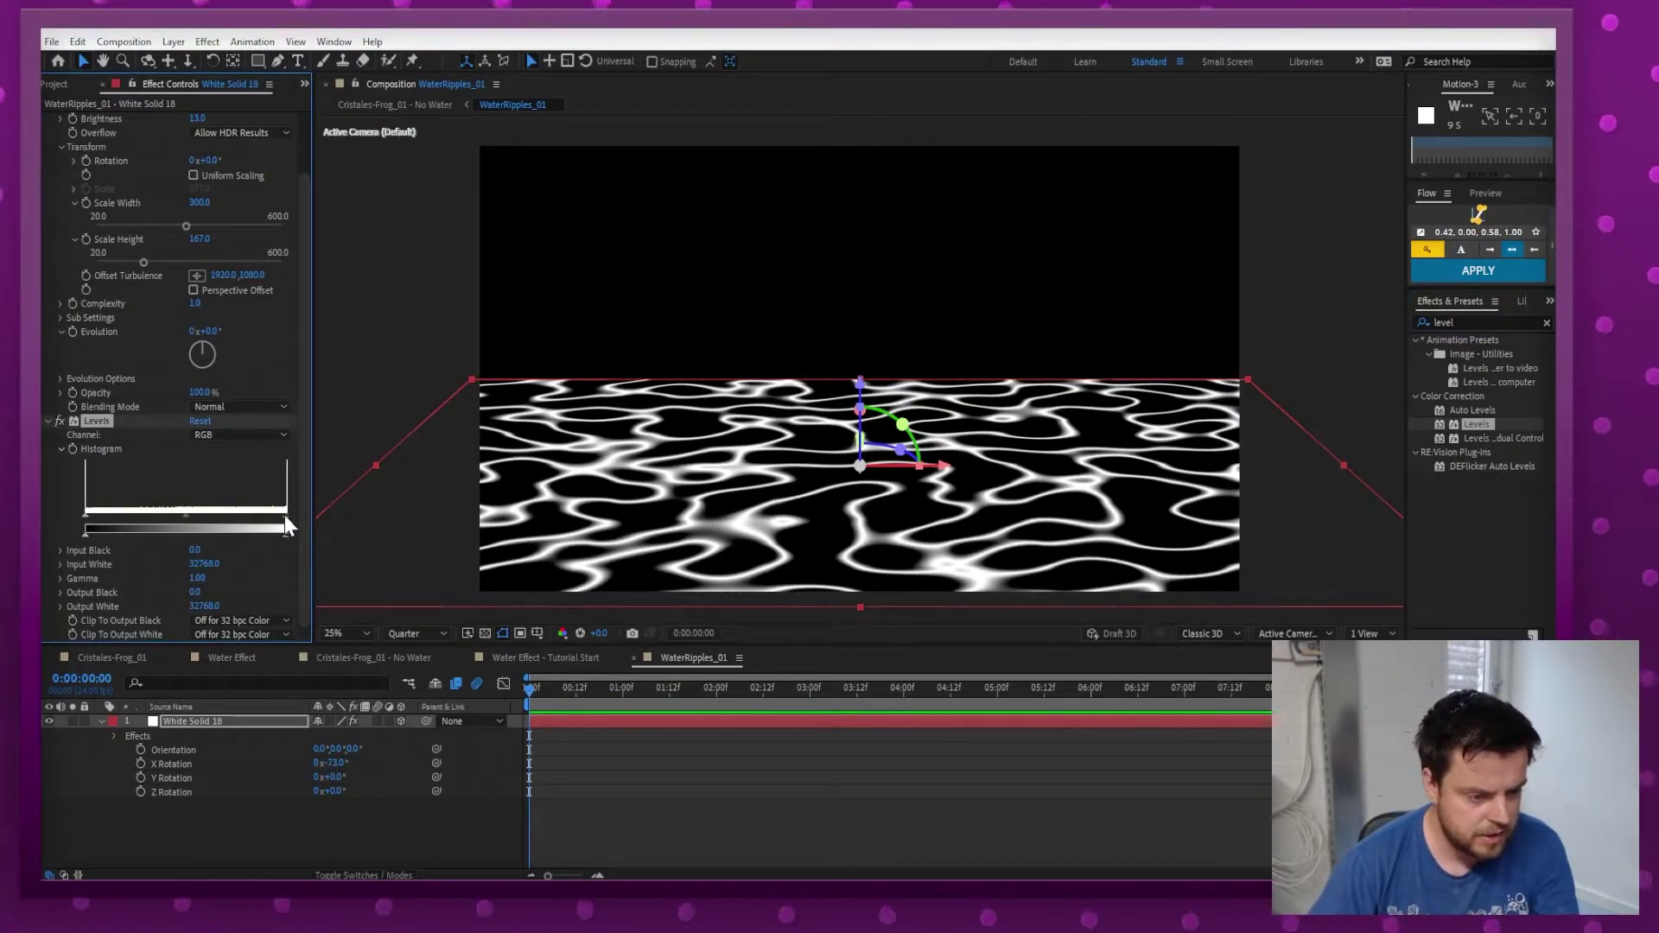
{"action": "left_click_drag", "start_coordinate": [285, 522], "coordinate": [210, 523]}
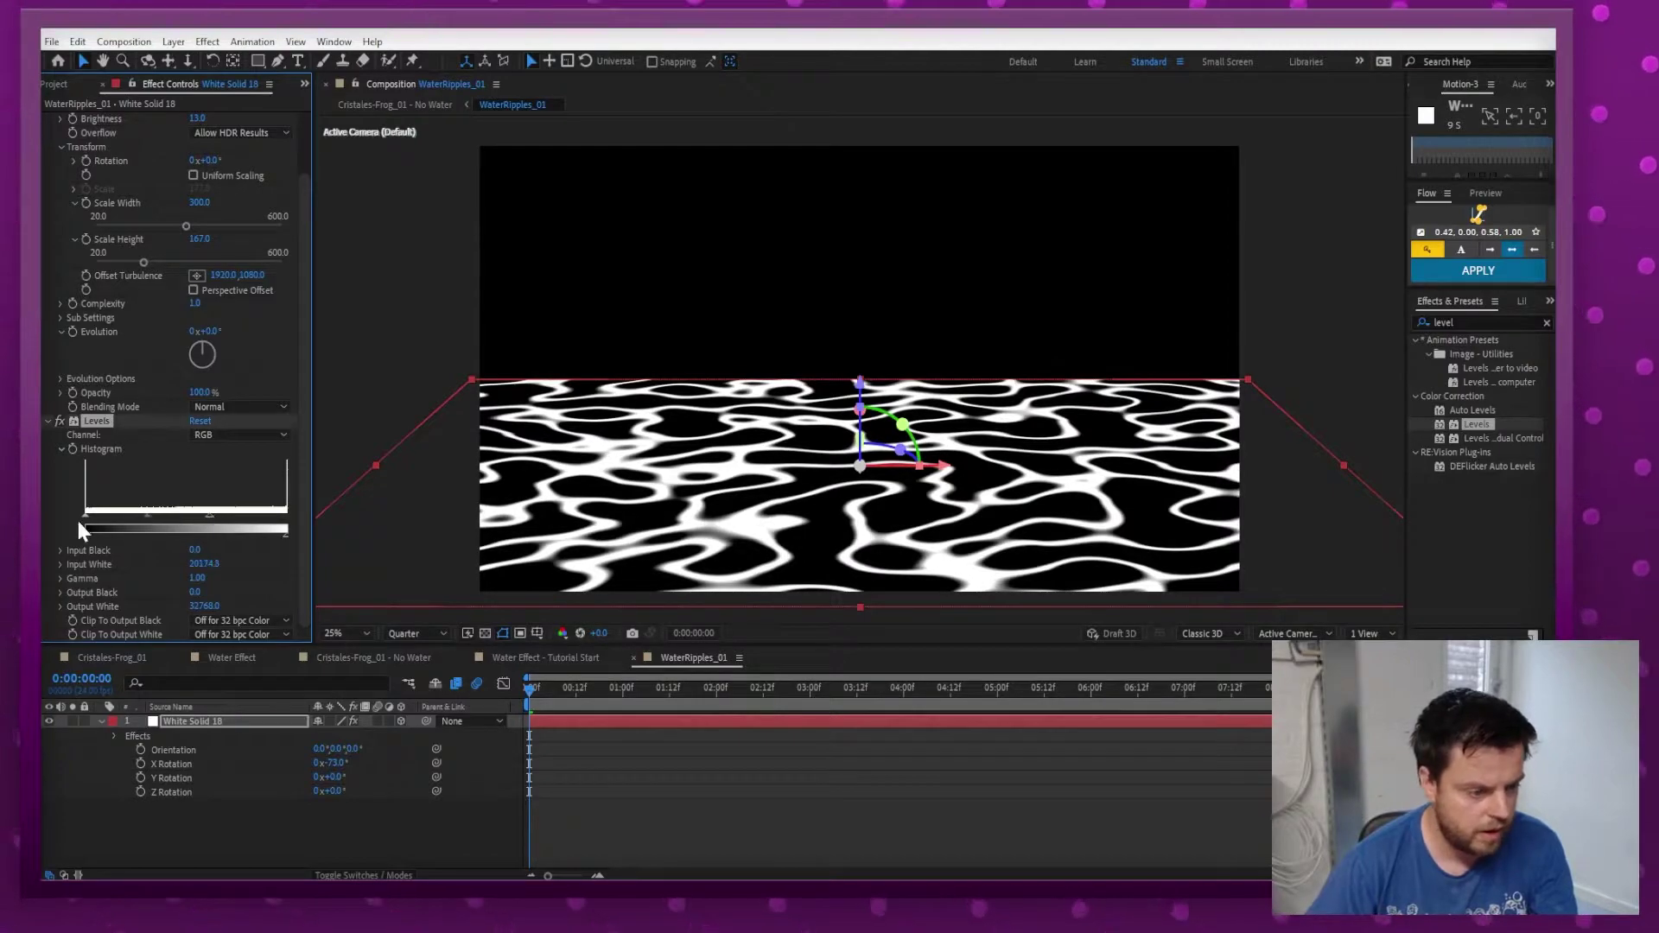
{"action": "left_click_drag", "start_coordinate": [85, 521], "coordinate": [195, 516]}
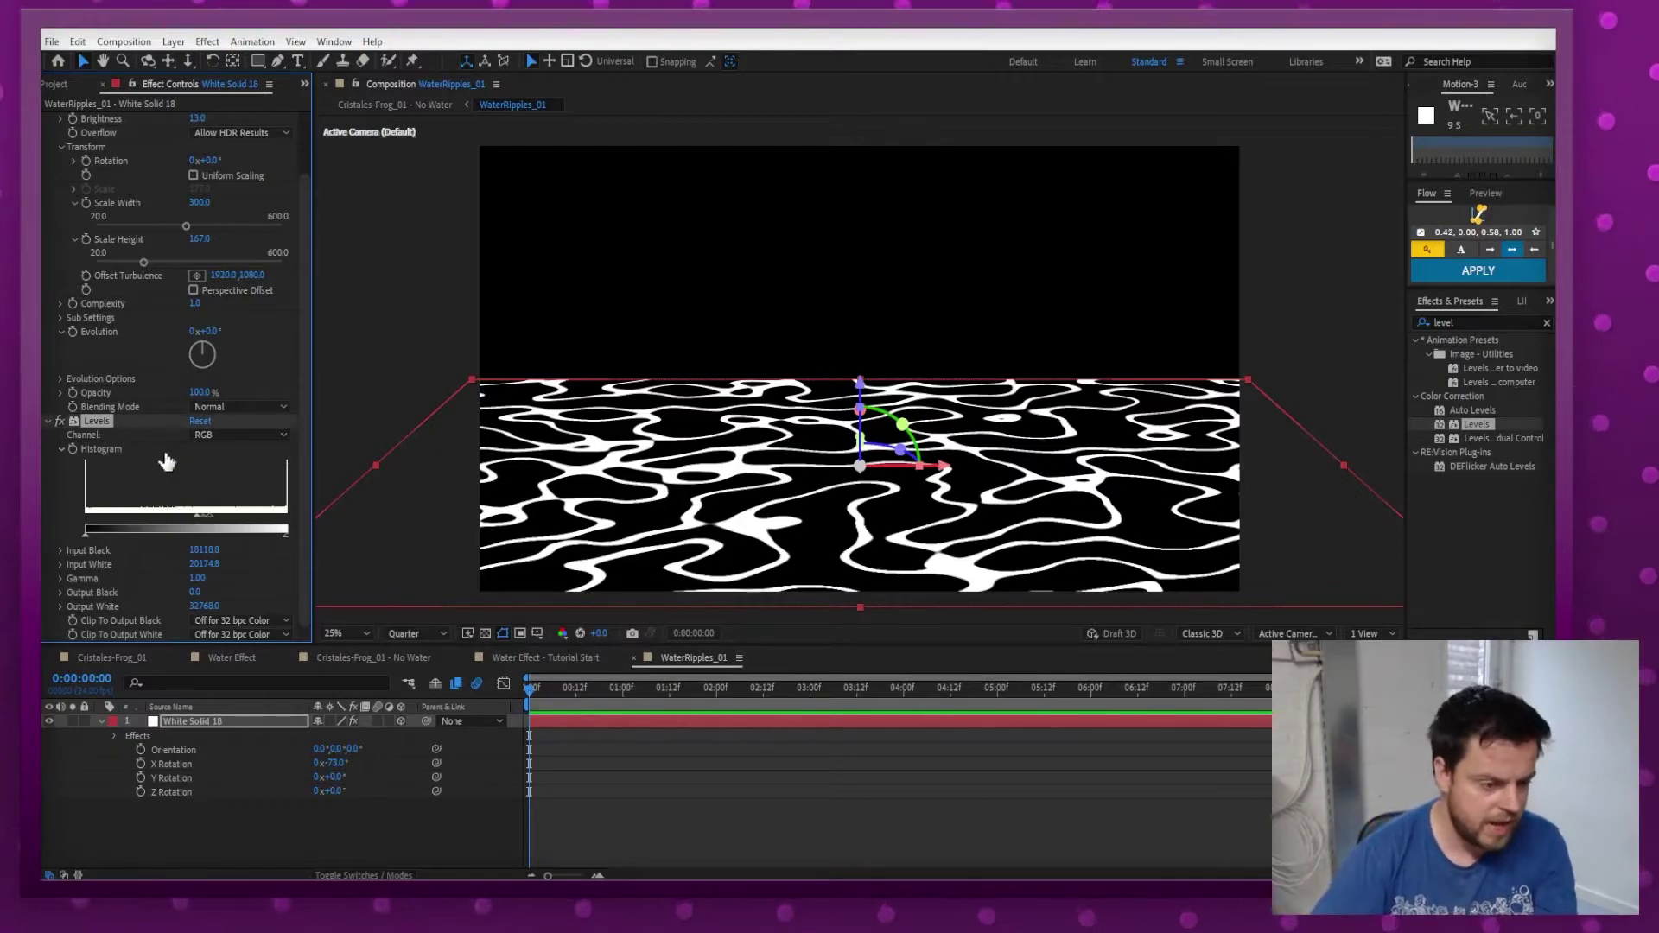
{"action": "left_click_drag", "start_coordinate": [210, 515], "coordinate": [195, 515]}
Inspect the ripples up close, then shift Levels Input Black to about 22616.
{"action": "key", "text": "z"}
{"action": "left_click", "coordinate": [631, 458]}
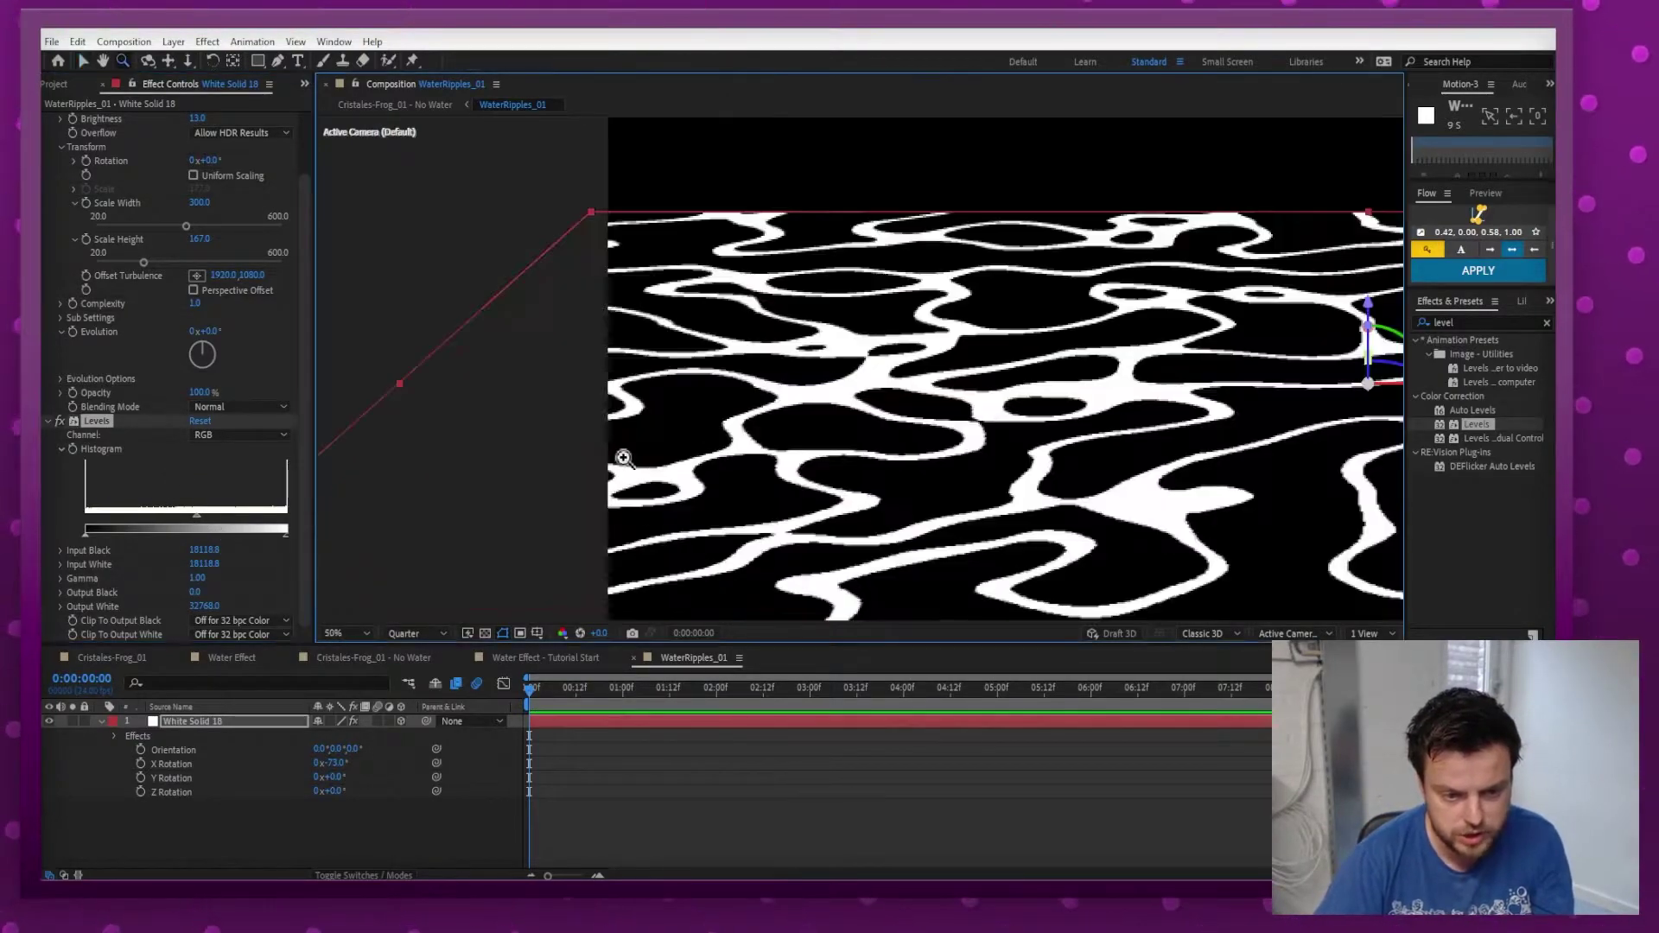
{"action": "scroll", "coordinate": [769, 416], "scroll_direction": "down", "scroll_amount": 3}
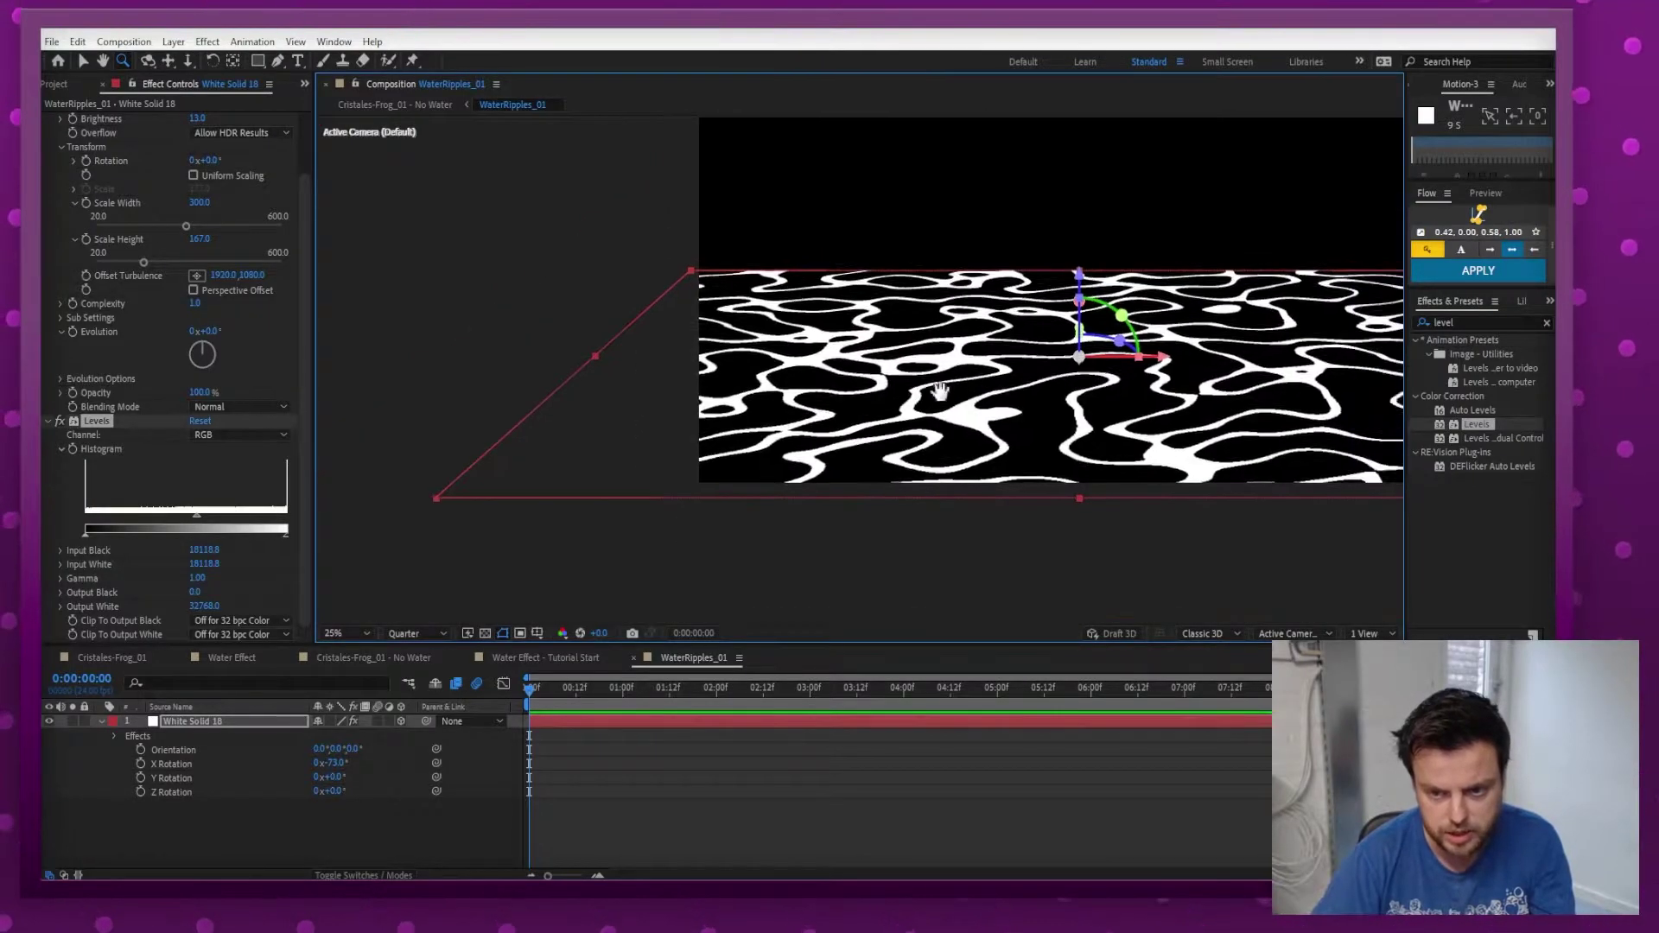
{"action": "left_click", "coordinate": [197, 516]}
{"action": "left_click_drag", "start_coordinate": [196, 517], "coordinate": [244, 519]}
Raise Levels Input Black to thin the ripples and test Evolution changes.
{"action": "left_click_drag", "start_coordinate": [138, 516], "coordinate": [233, 515]}
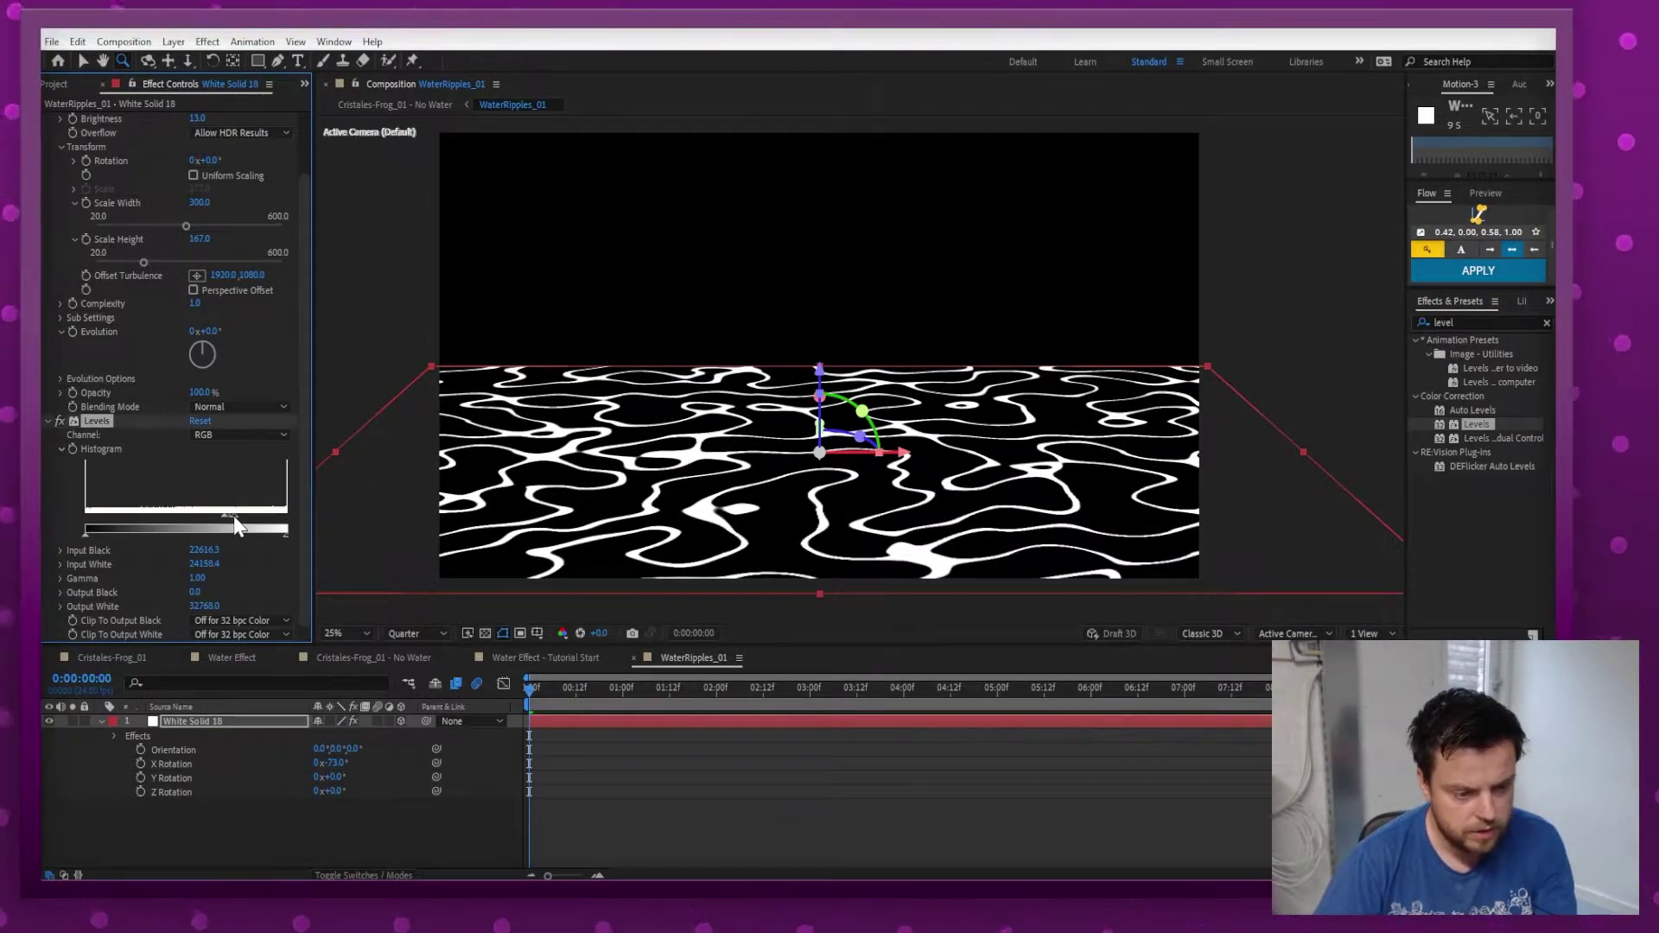
{"action": "left_click", "coordinate": [227, 838]}
{"action": "left_click_drag", "start_coordinate": [577, 685], "coordinate": [528, 699]}
{"action": "mouse_move", "coordinate": [204, 345]}
{"action": "left_mouse_down"}
{"action": "mouse_move", "coordinate": [200, 368]}
{"action": "mouse_move", "coordinate": [194, 325]}
{"action": "mouse_move", "coordinate": [220, 364]}
{"action": "mouse_move", "coordinate": [200, 334]}
{"action": "mouse_move", "coordinate": [200, 365]}
{"action": "mouse_move", "coordinate": [216, 351]}
{"action": "mouse_move", "coordinate": [194, 358]}
{"action": "left_mouse_up"}
{"action": "key", "text": "ctrl+z"}
{"action": "left_click", "coordinate": [346, 825]}
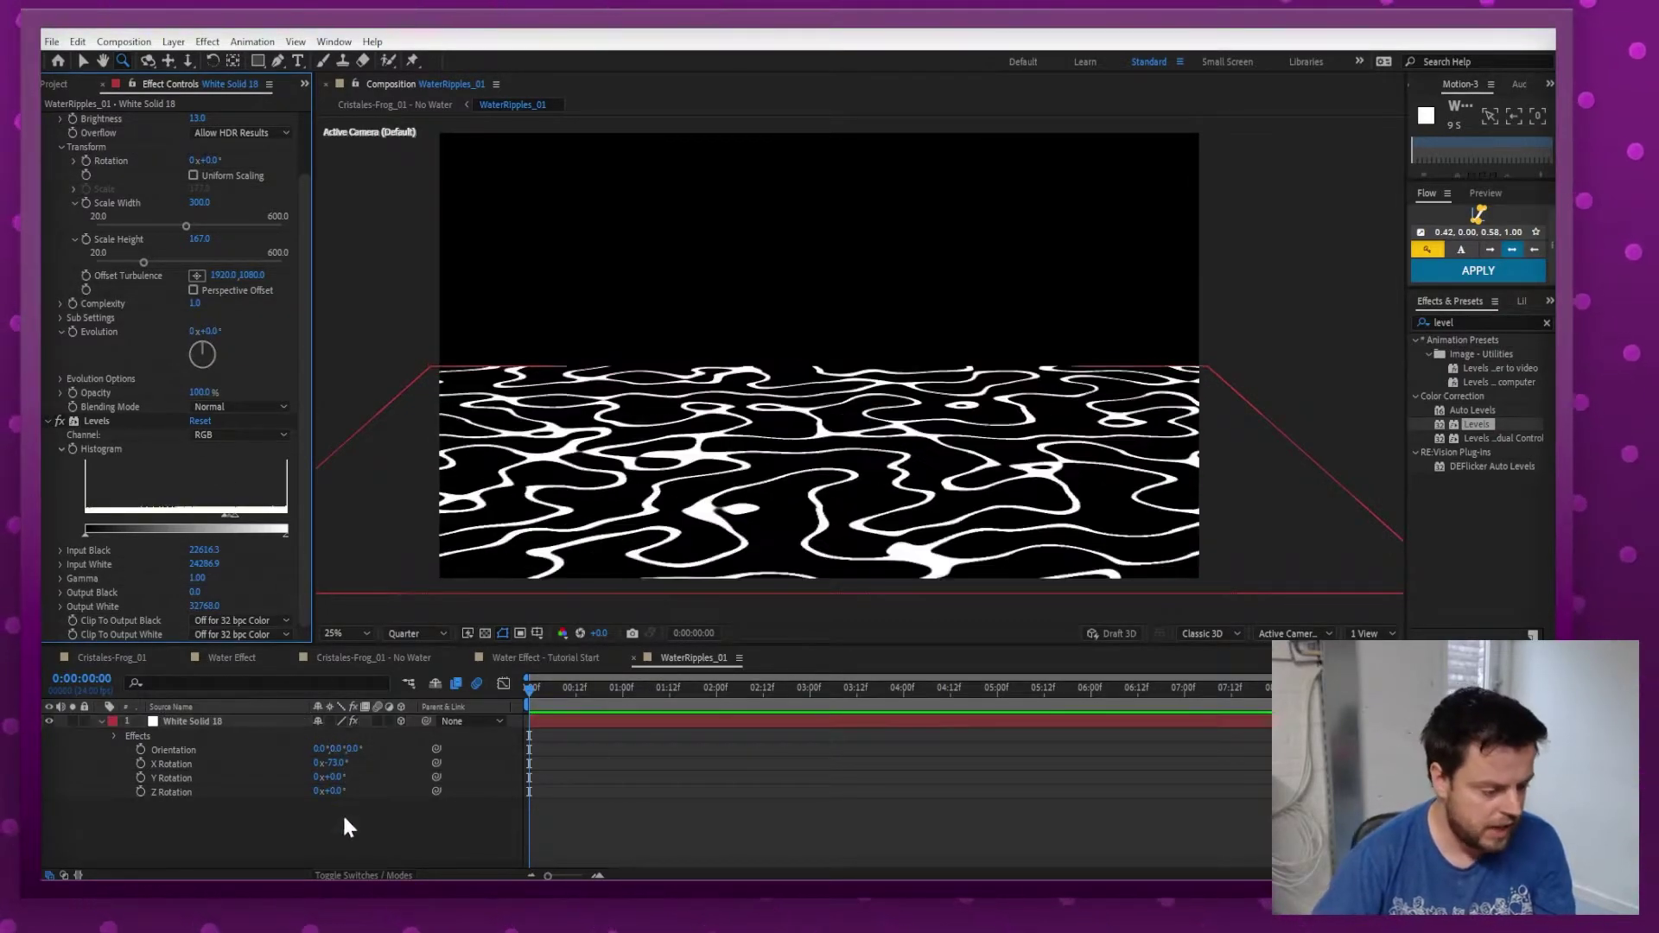
Keyframe Turbulent Noise Evolution from 0 to 1 revolution at the end and preview.
{"action": "left_click", "coordinate": [73, 332]}
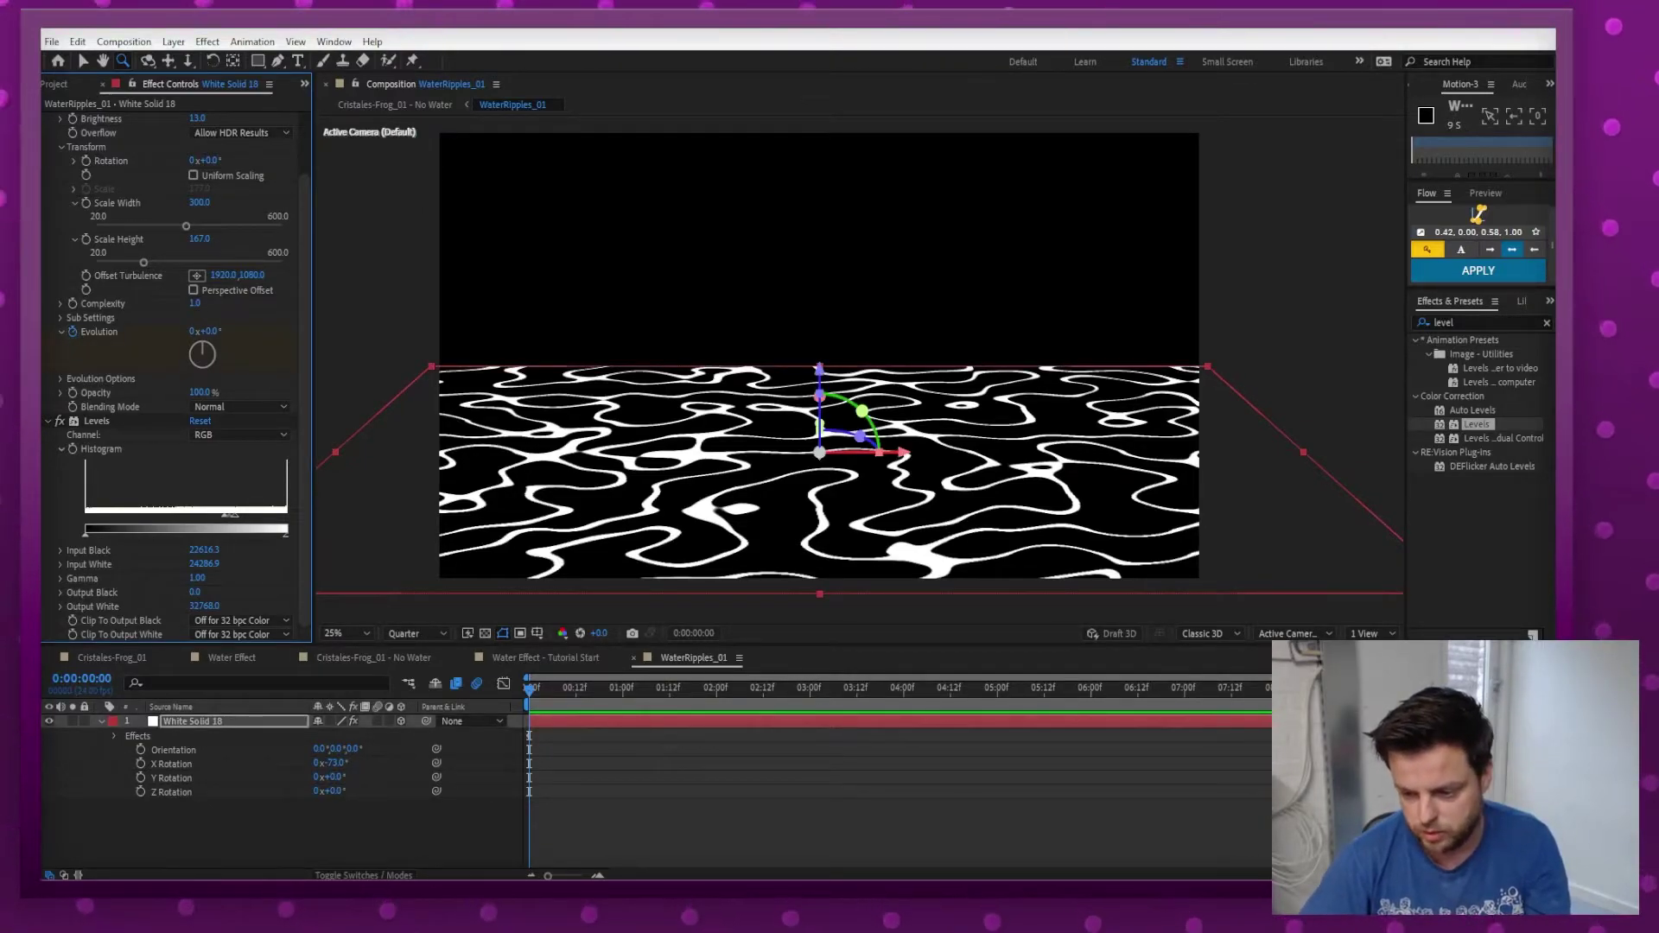
{"action": "key", "text": "End"}
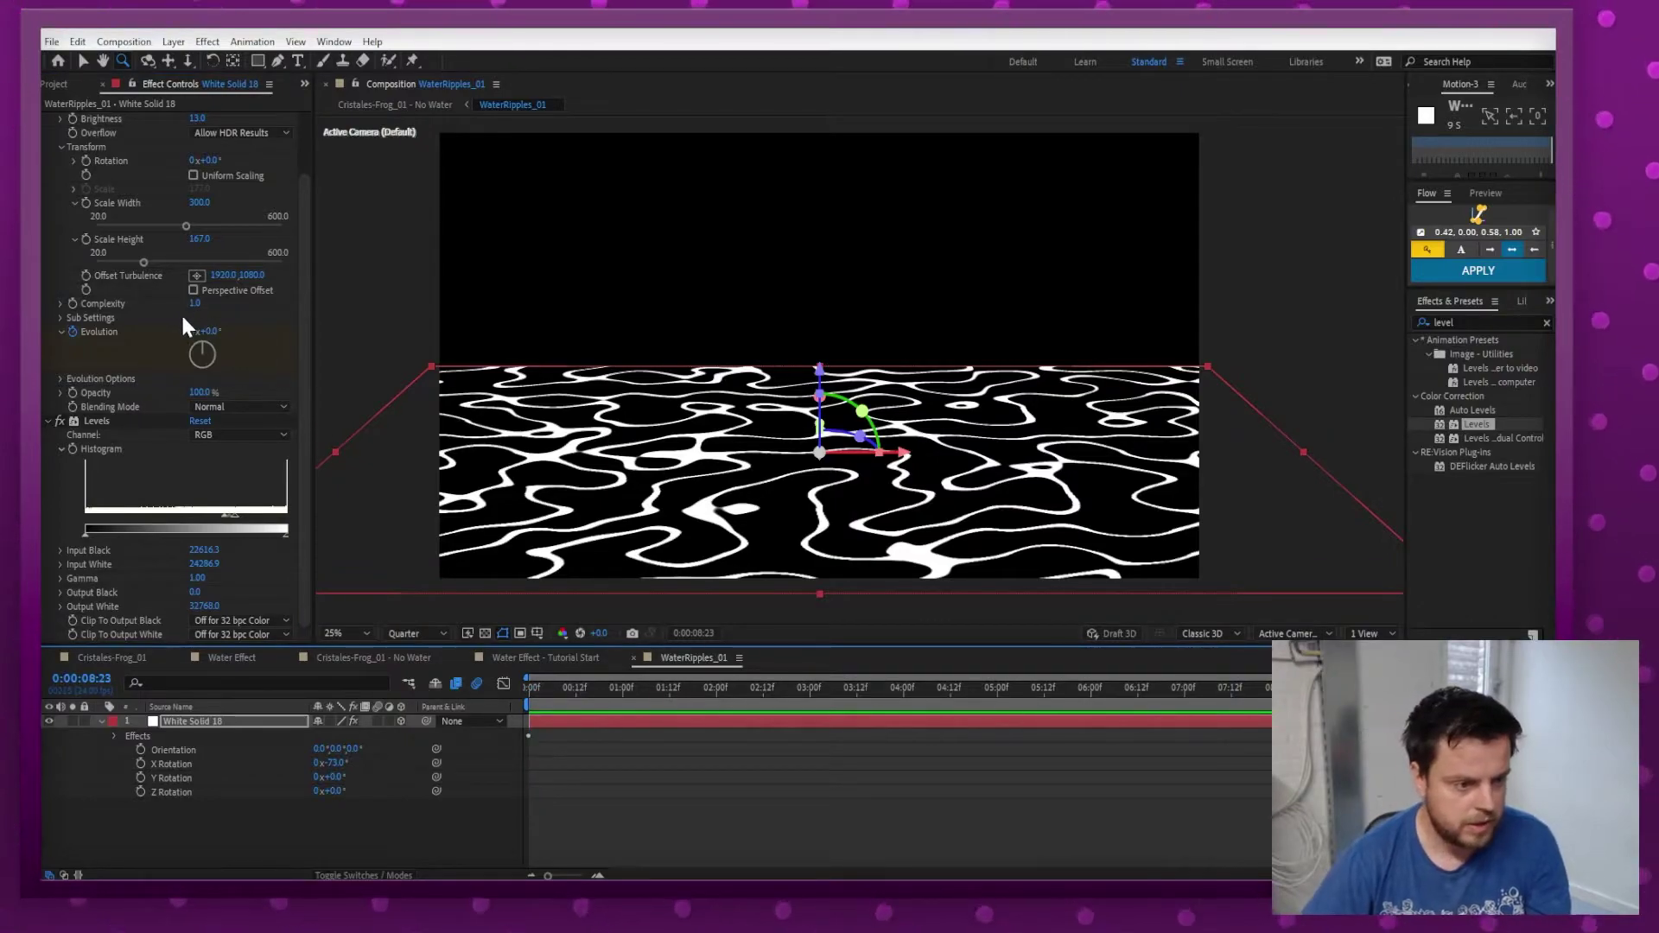
{"action": "left_click", "coordinate": [197, 331]}
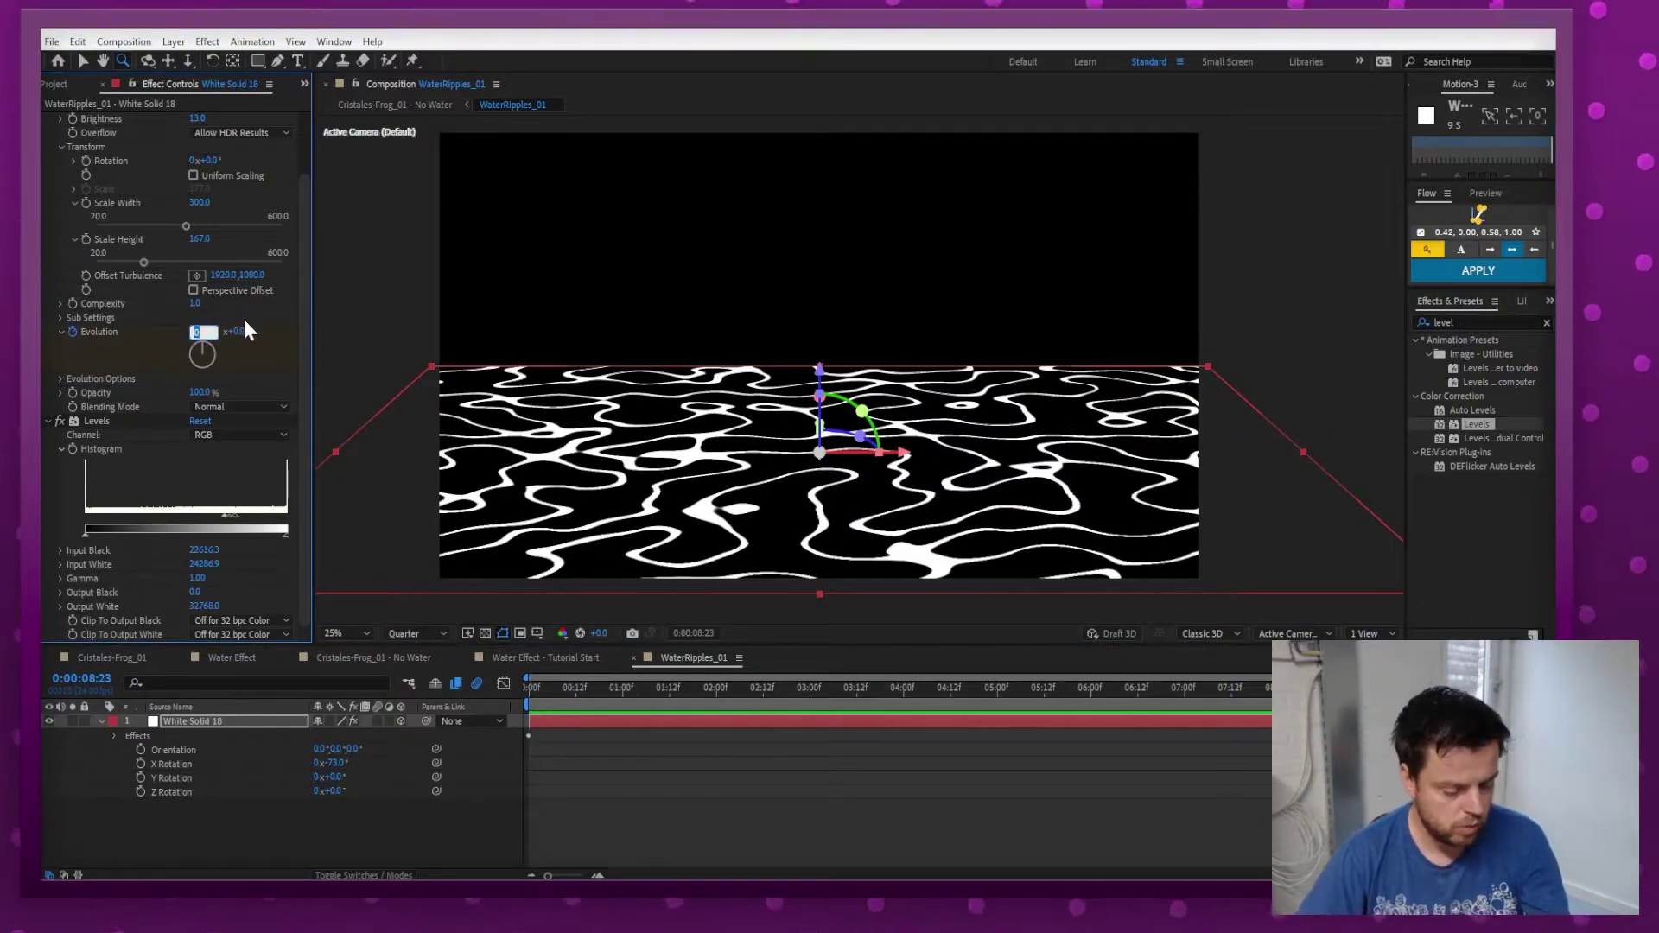
{"action": "type", "text": "1"}
{"action": "key", "text": "Return"}
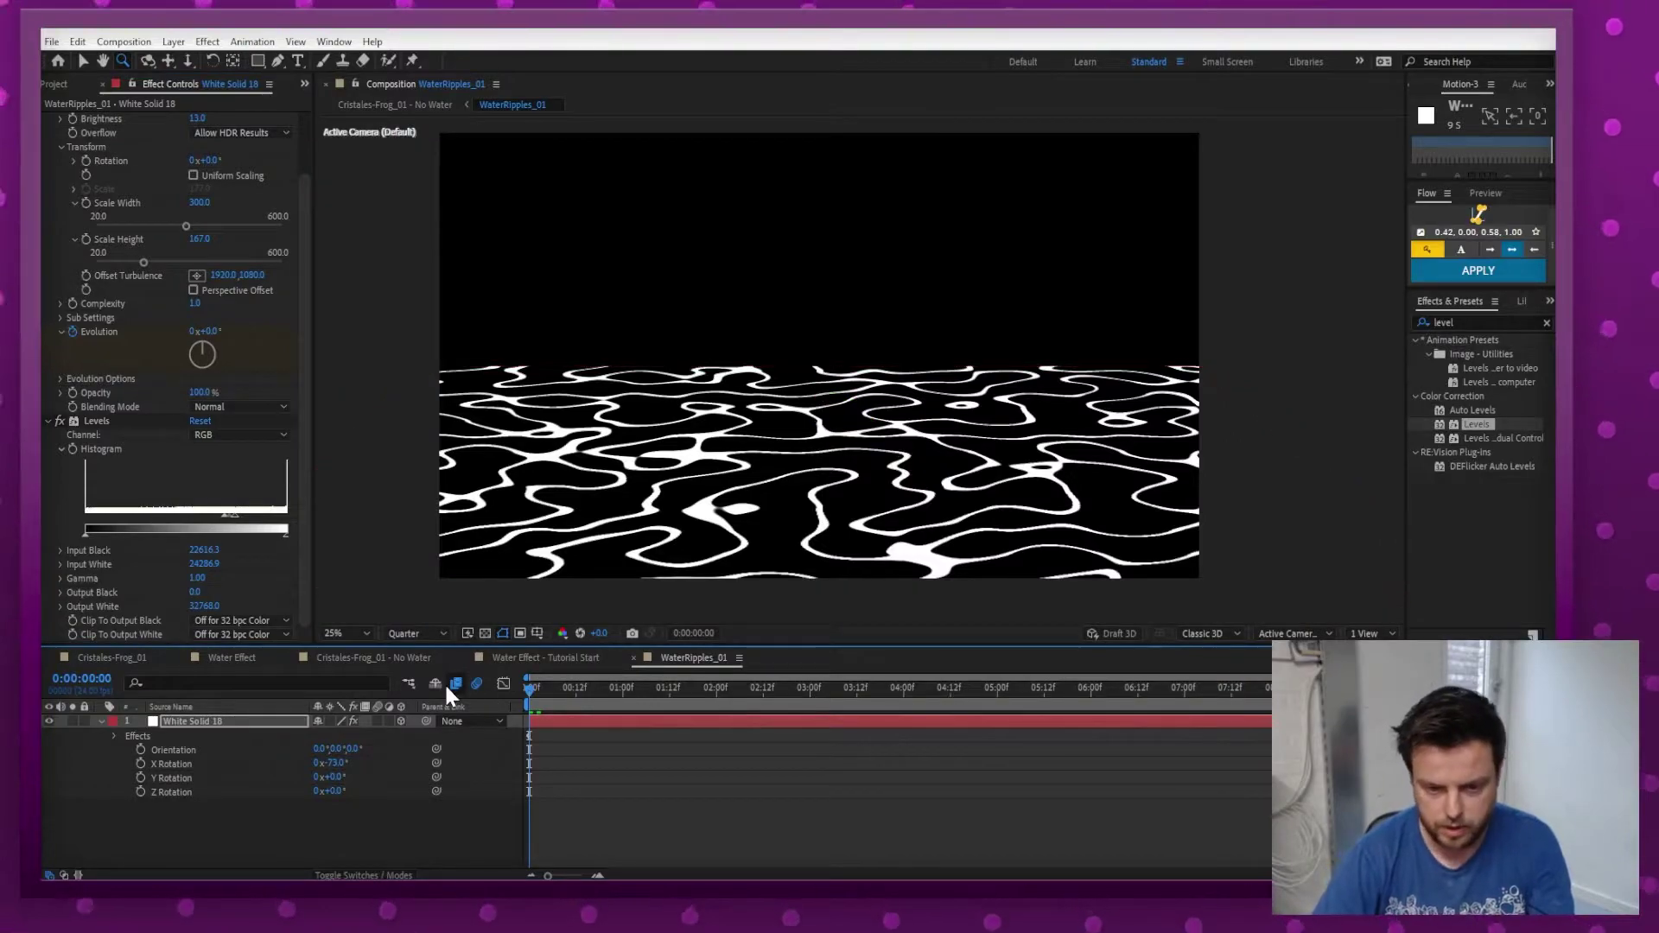
{"action": "key", "text": "Home"}
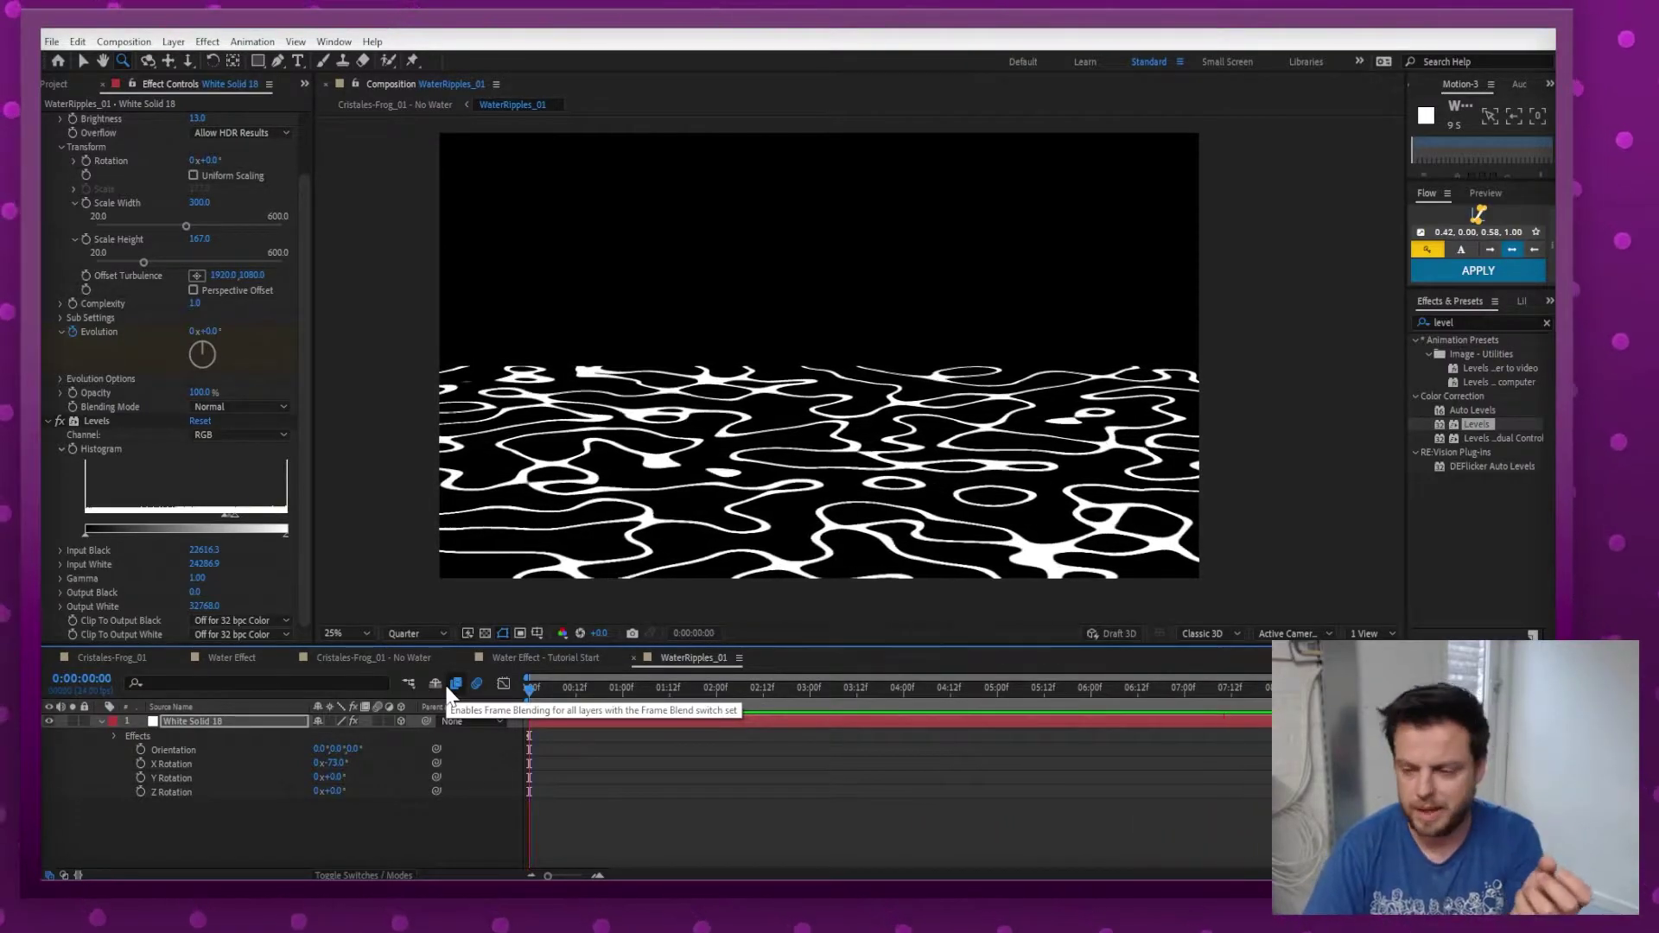
{"action": "key", "text": "space"}
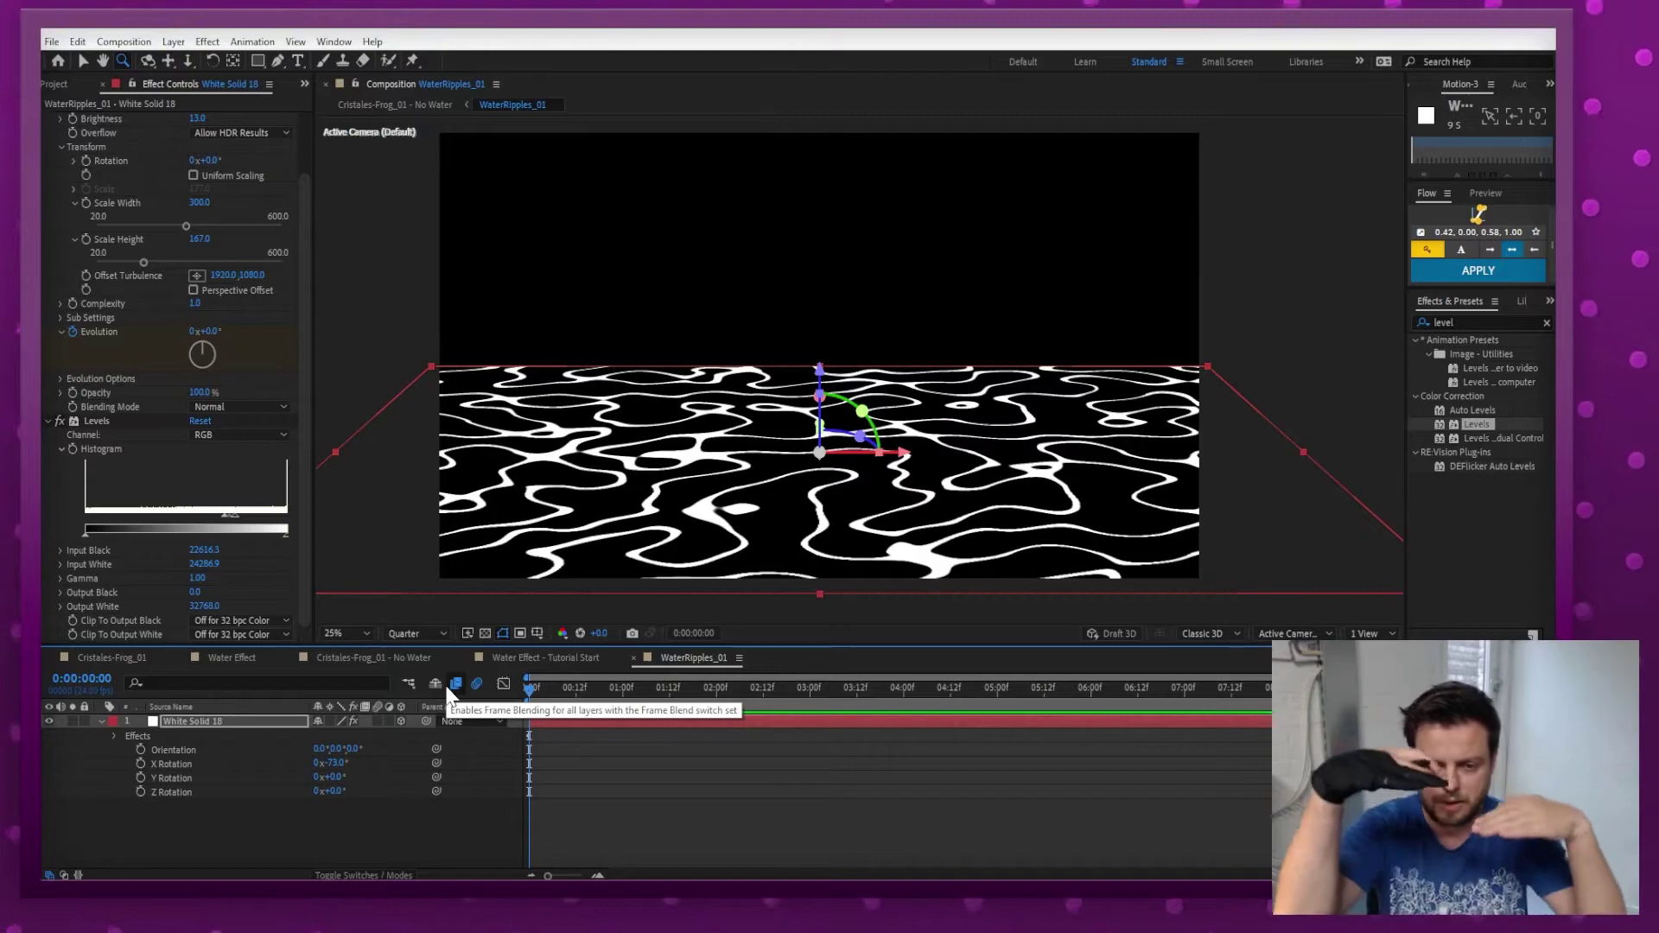
Apply Turbulent Displace to the water solid with Amount 34 and Size 124.
{"action": "left_click", "coordinate": [1468, 322]}
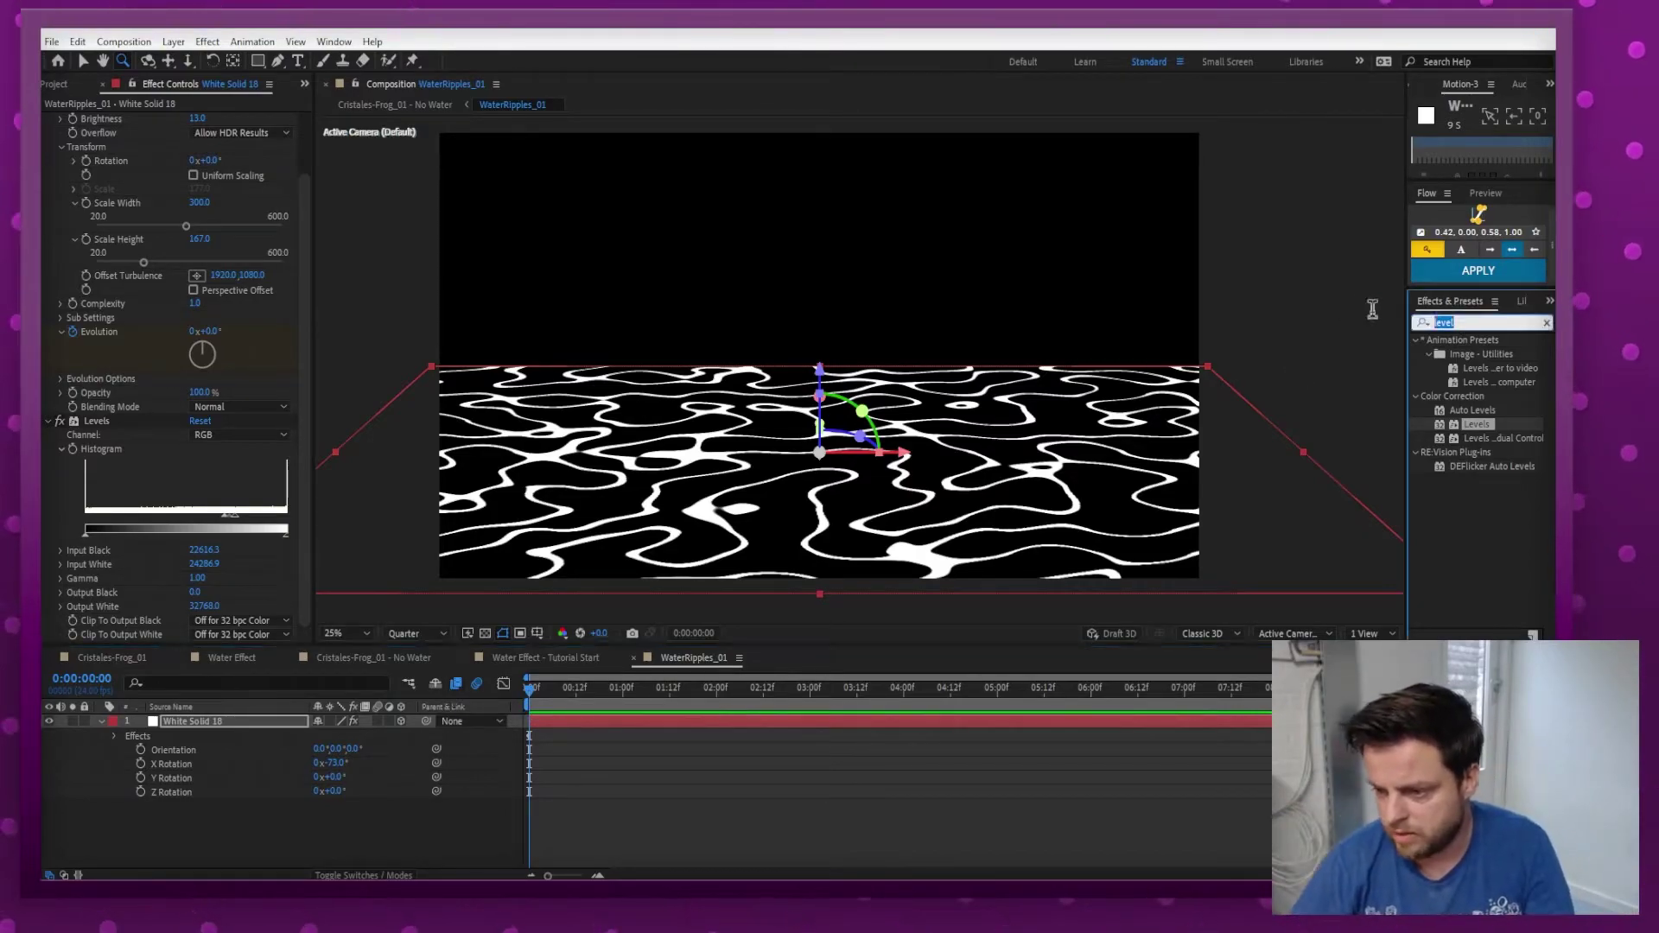
{"action": "type", "text": "turb"}
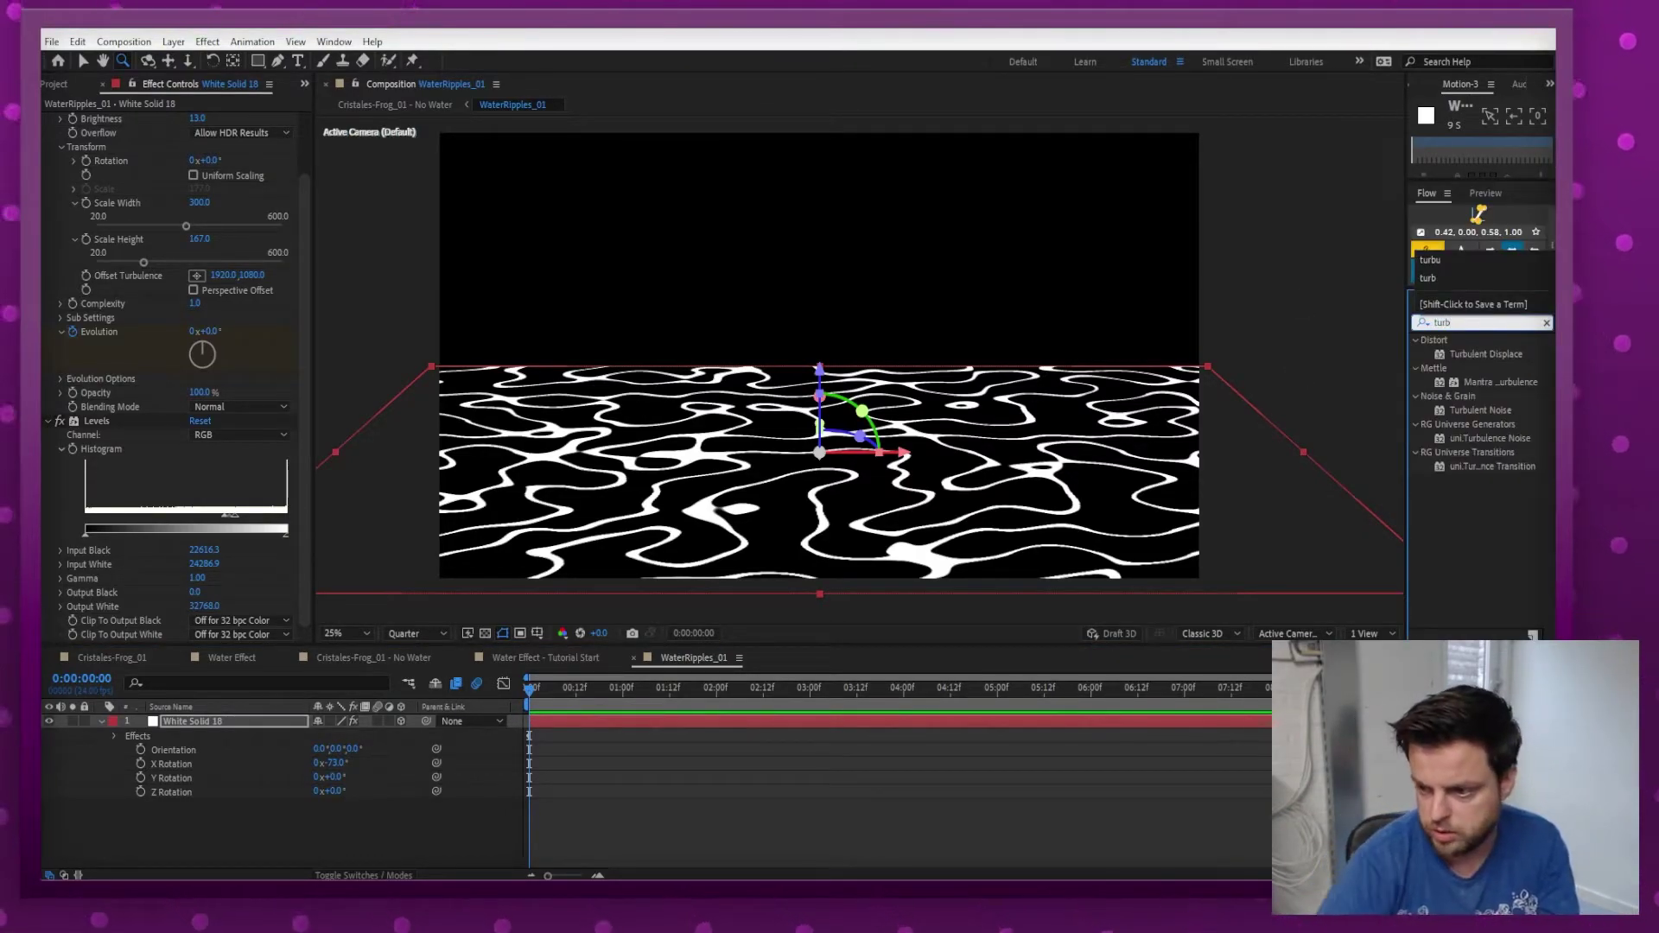
{"action": "double_click", "coordinate": [1496, 352]}
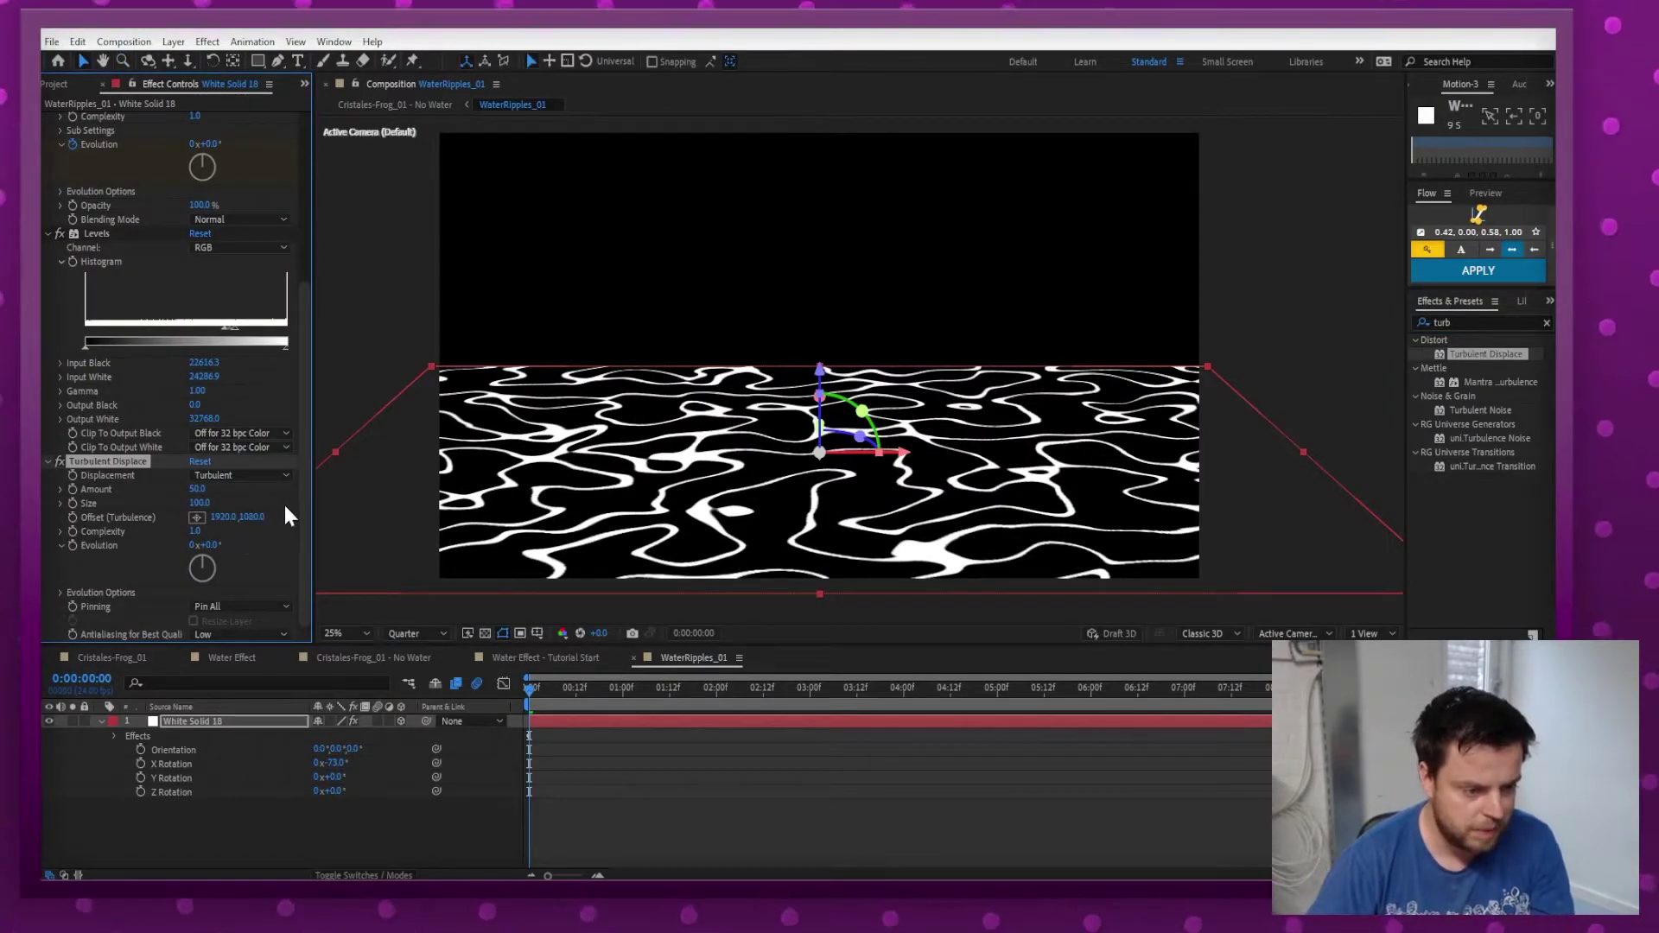
{"action": "left_click", "coordinate": [274, 542]}
{"action": "mouse_move", "coordinate": [204, 558]}
{"action": "left_mouse_down"}
{"action": "mouse_move", "coordinate": [180, 563]}
{"action": "mouse_move", "coordinate": [211, 570]}
{"action": "mouse_move", "coordinate": [204, 546]}
{"action": "mouse_move", "coordinate": [185, 563]}
{"action": "mouse_move", "coordinate": [209, 580]}
{"action": "mouse_move", "coordinate": [215, 551]}
{"action": "mouse_move", "coordinate": [188, 569]}
{"action": "mouse_move", "coordinate": [209, 553]}
{"action": "mouse_move", "coordinate": [200, 579]}
{"action": "left_mouse_up"}
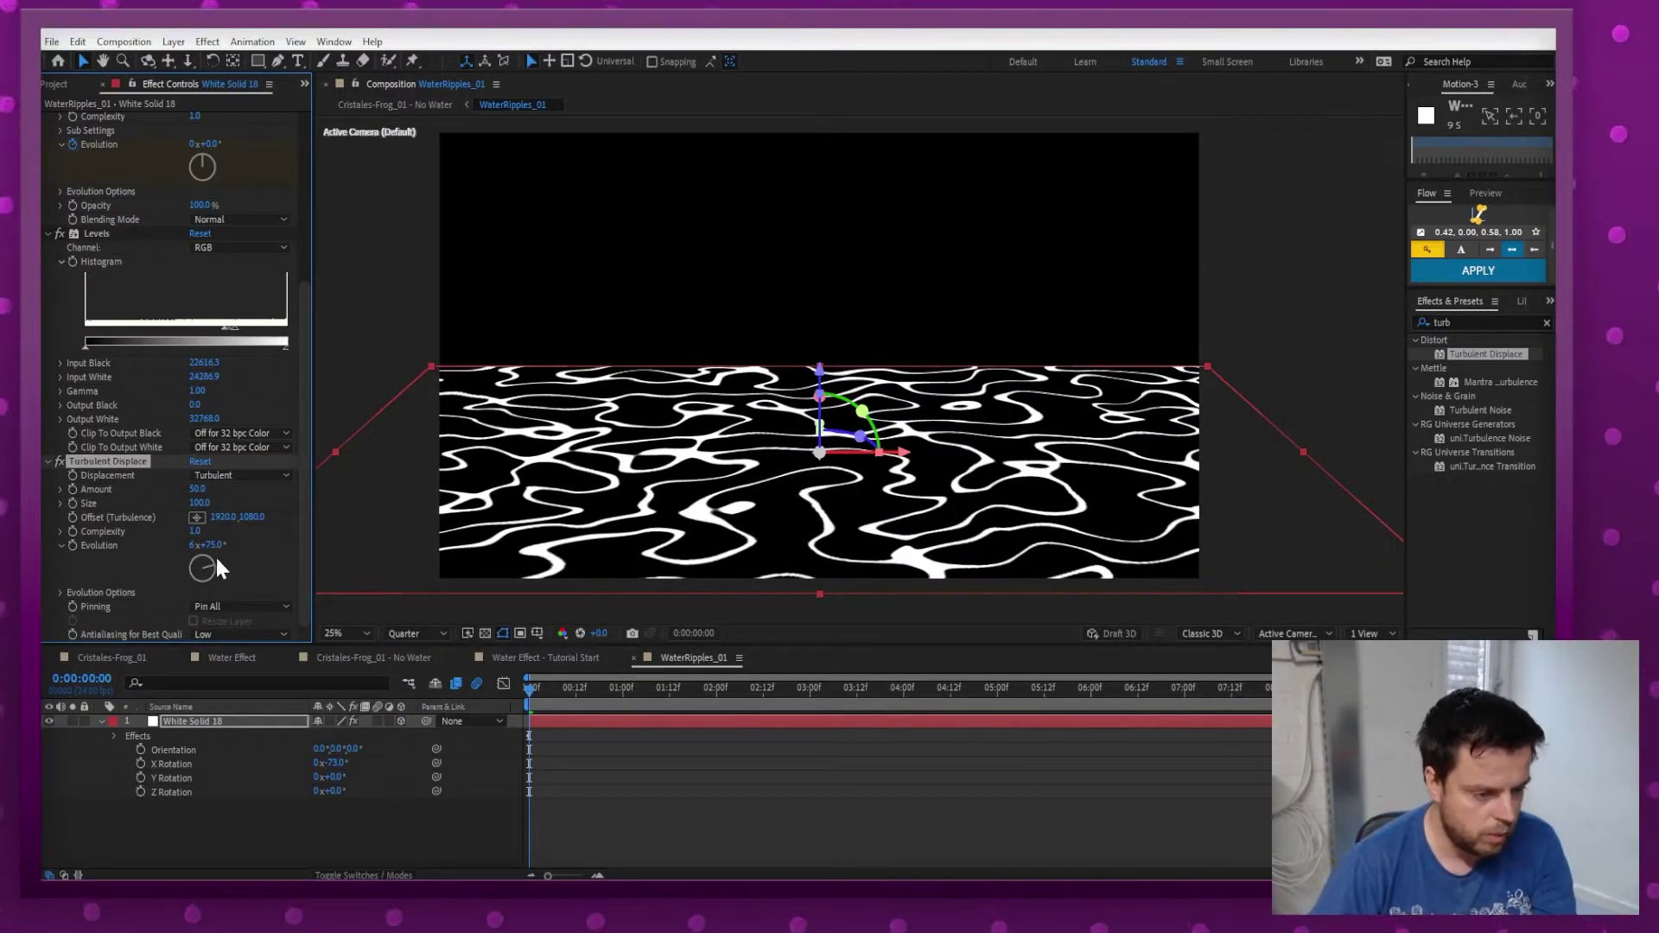
{"action": "left_click_drag", "start_coordinate": [188, 490], "coordinate": [216, 502]}
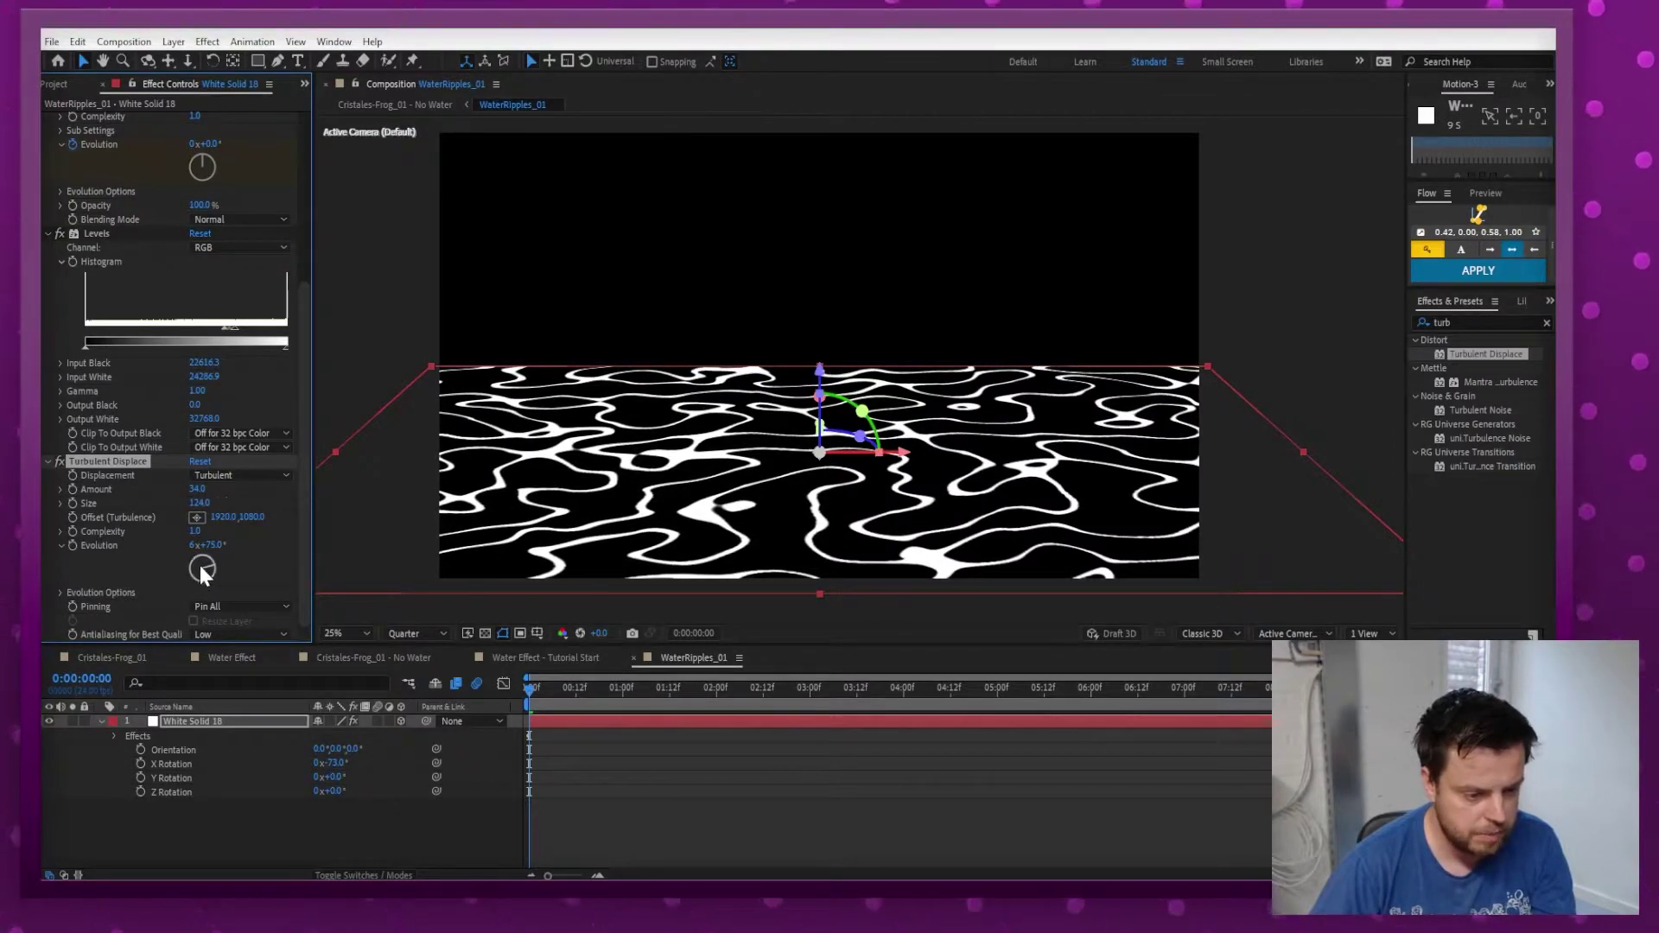
{"action": "left_click_drag", "start_coordinate": [199, 562], "coordinate": [90, 544]}
Reset the displacement Evolution to 0 and preview the wobble.
{"action": "left_click", "coordinate": [185, 546]}
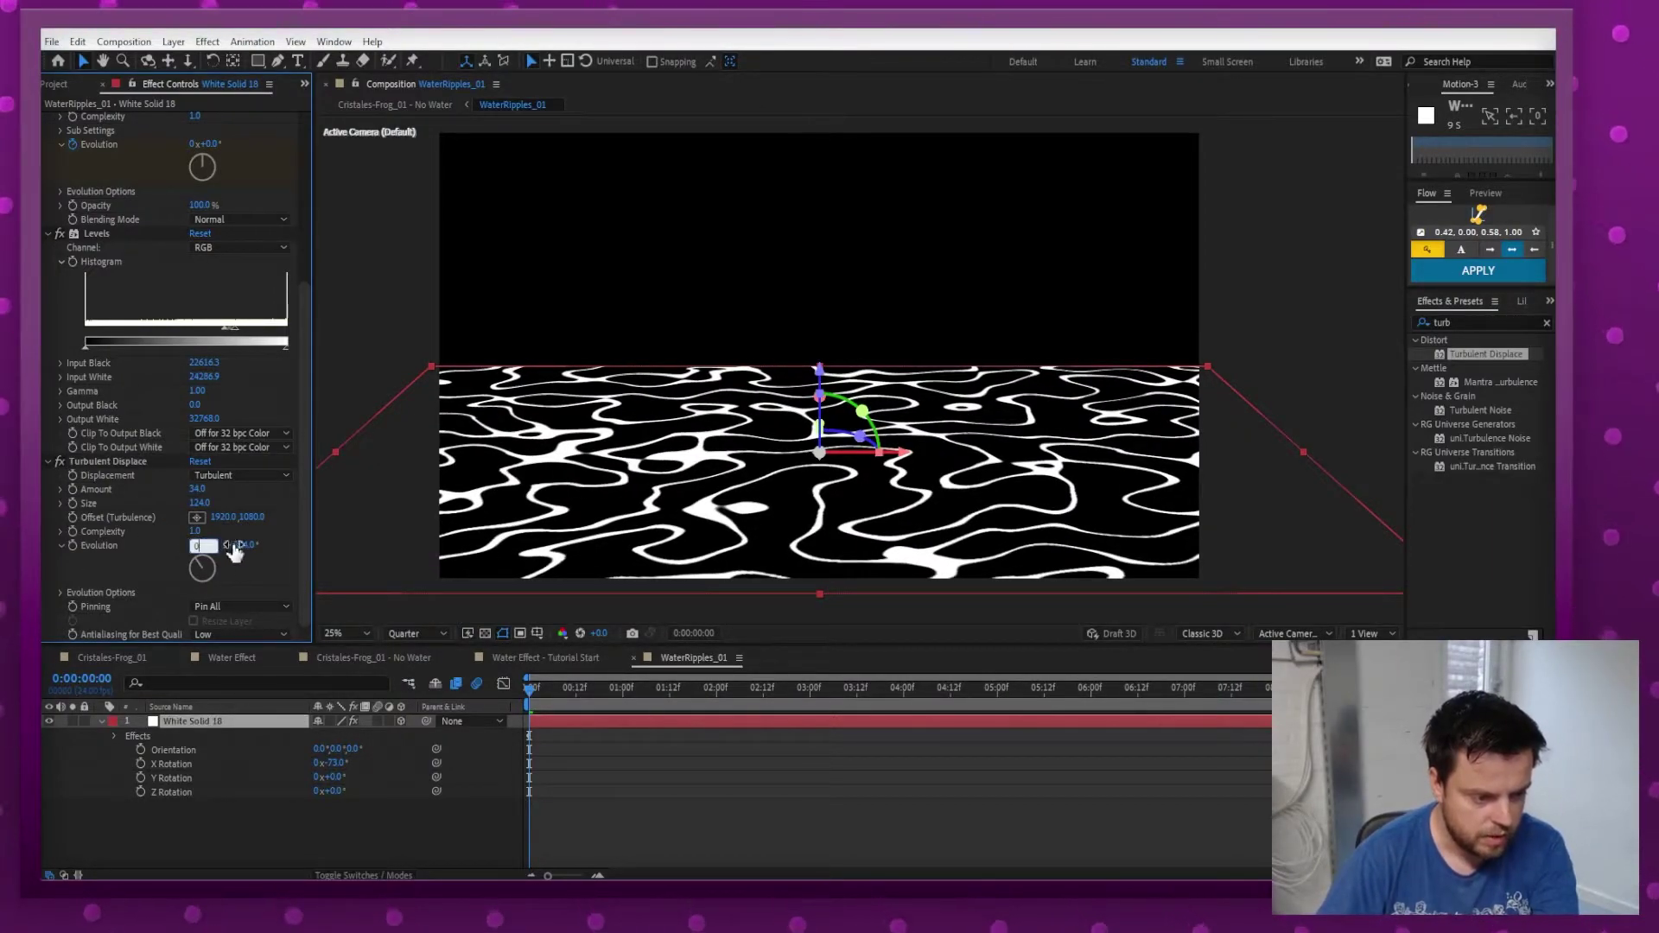
{"action": "key", "text": "Return"}
{"action": "key", "text": "space"}
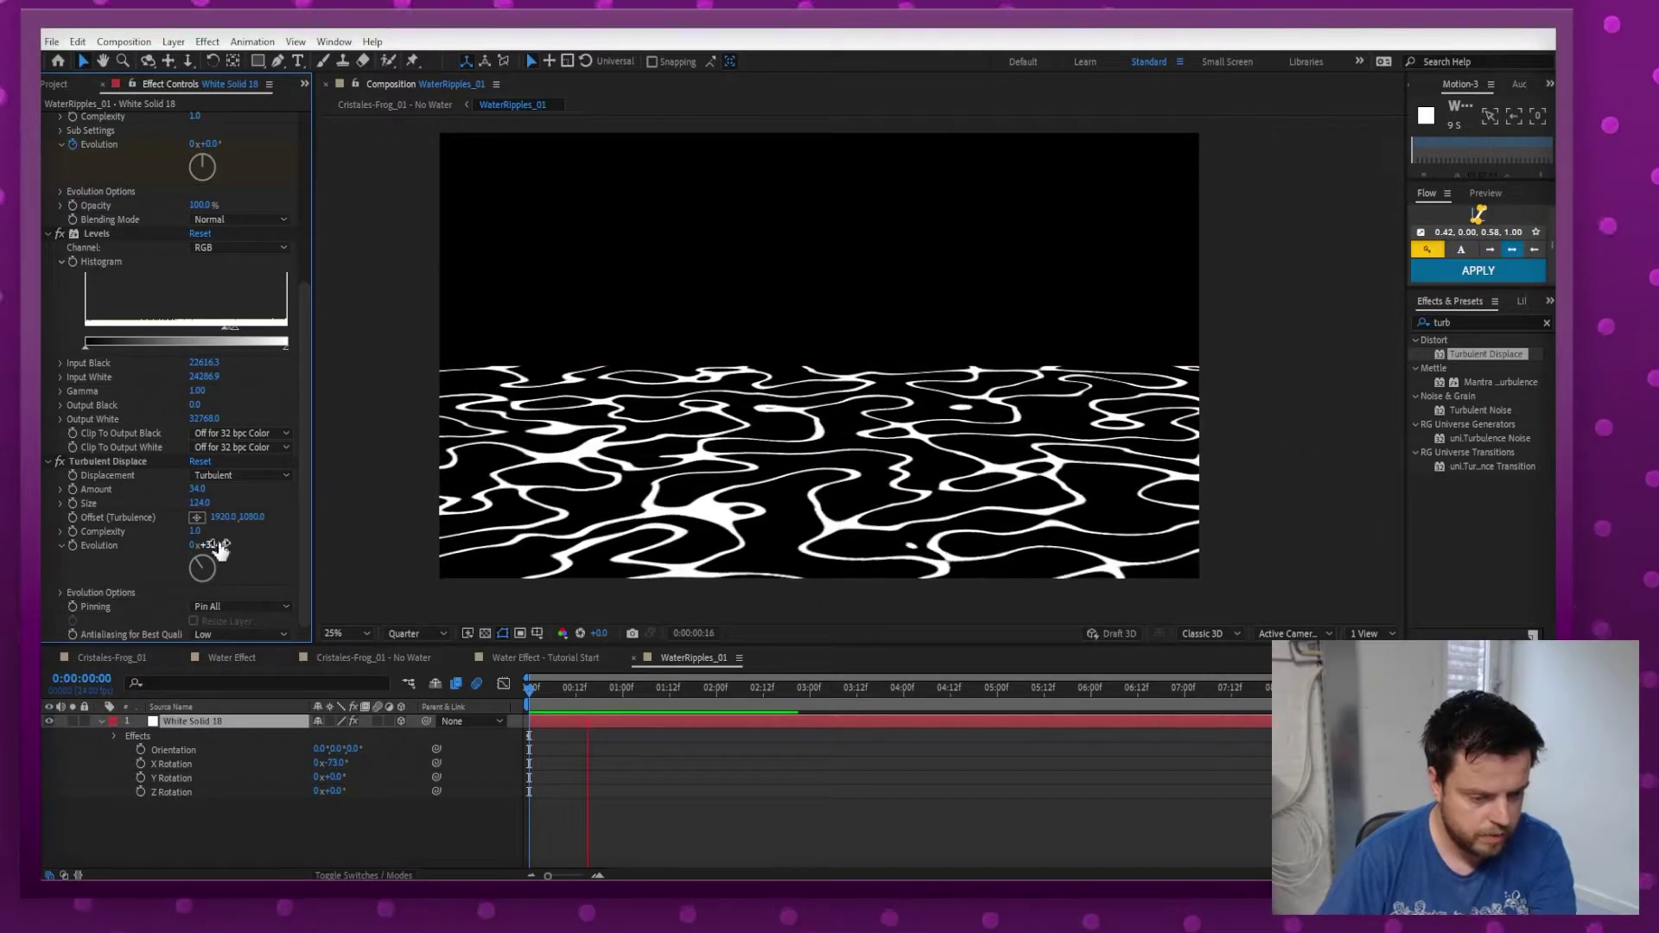
{"action": "key", "text": "space"}
{"action": "key", "text": "Return"}
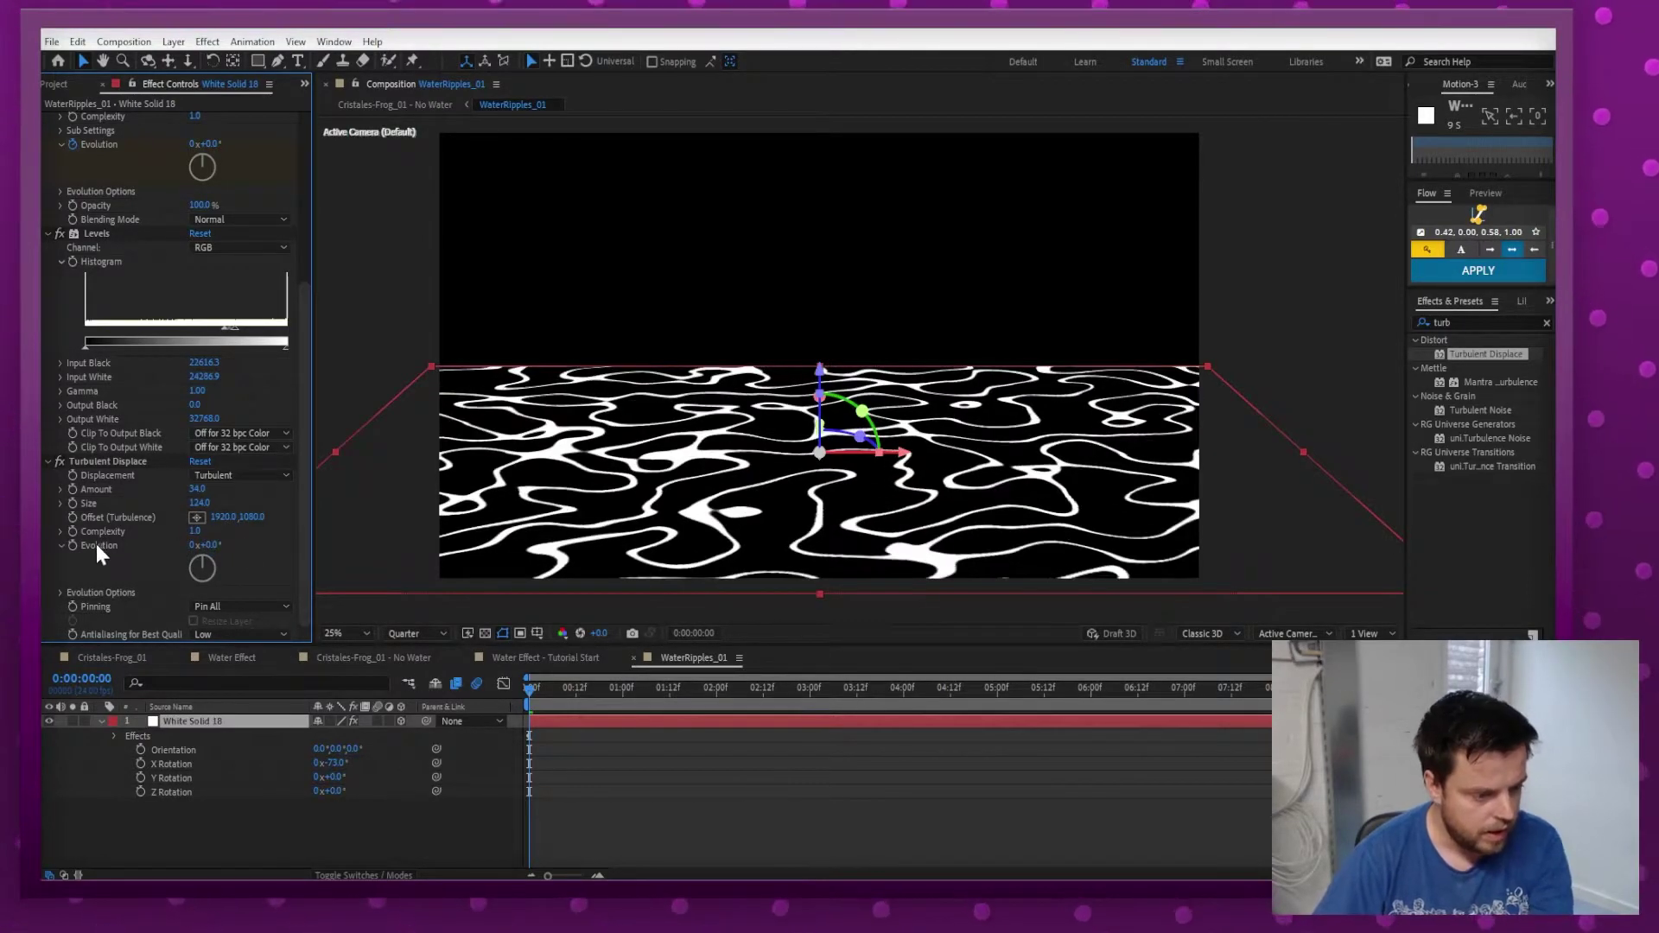
Keyframe displacement Evolution from 0 to 3x+180° at the clip's end and preview.
{"action": "left_click", "coordinate": [72, 544]}
{"action": "key", "text": "End"}
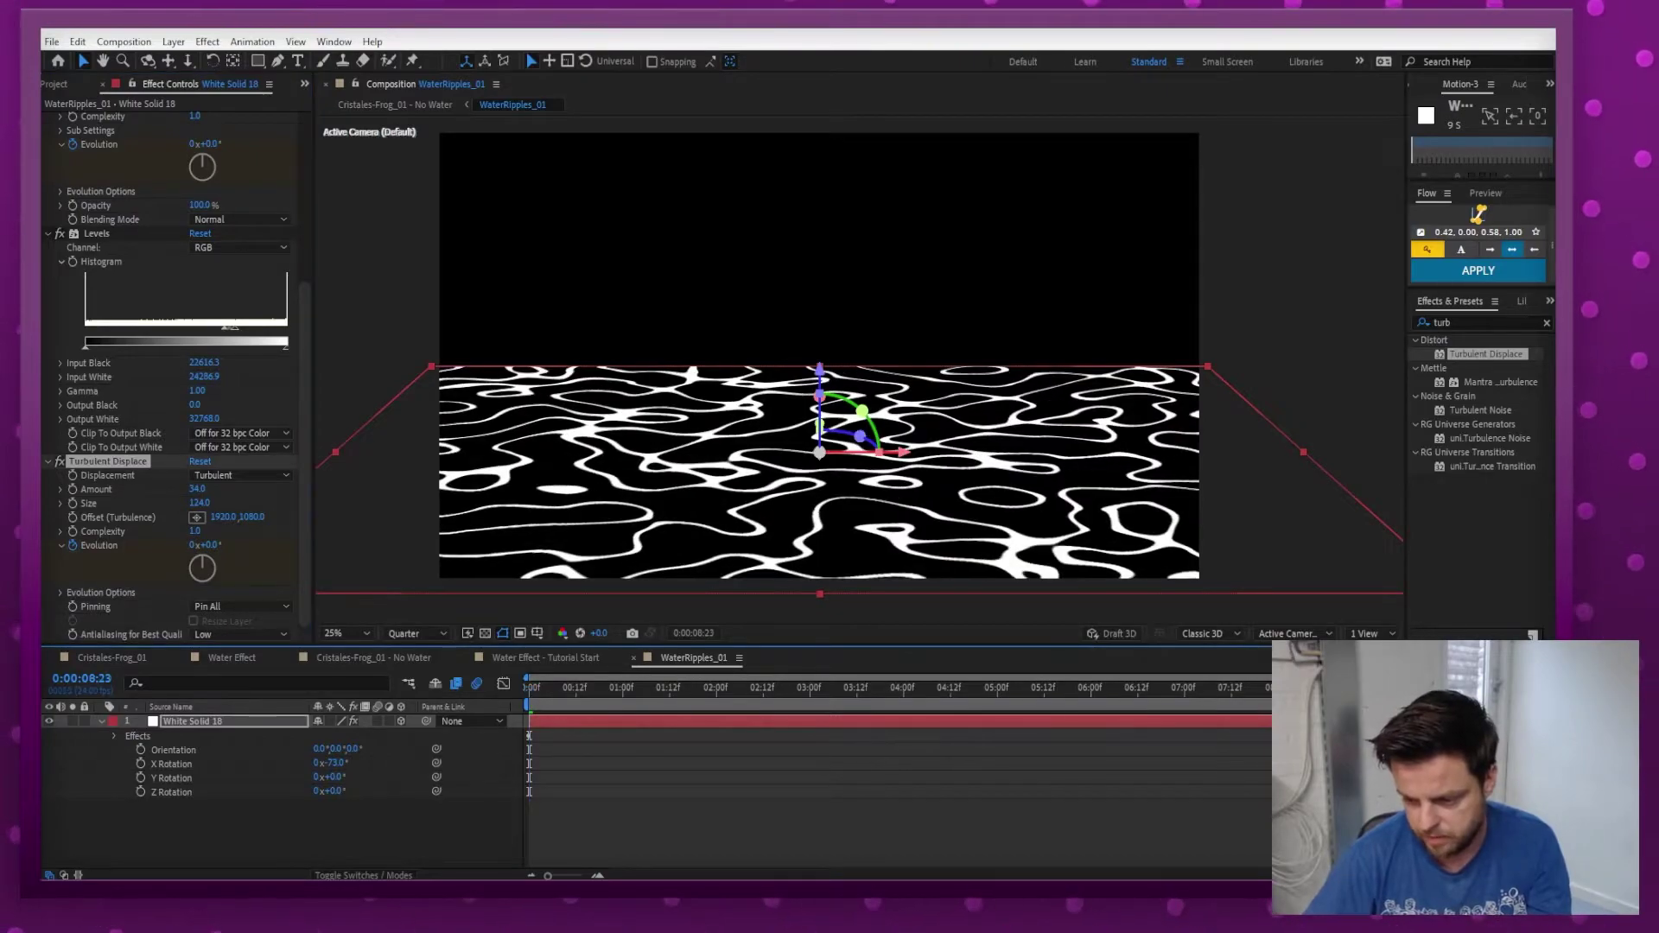
{"action": "key", "text": "u"}
{"action": "left_click", "coordinate": [320, 777]}
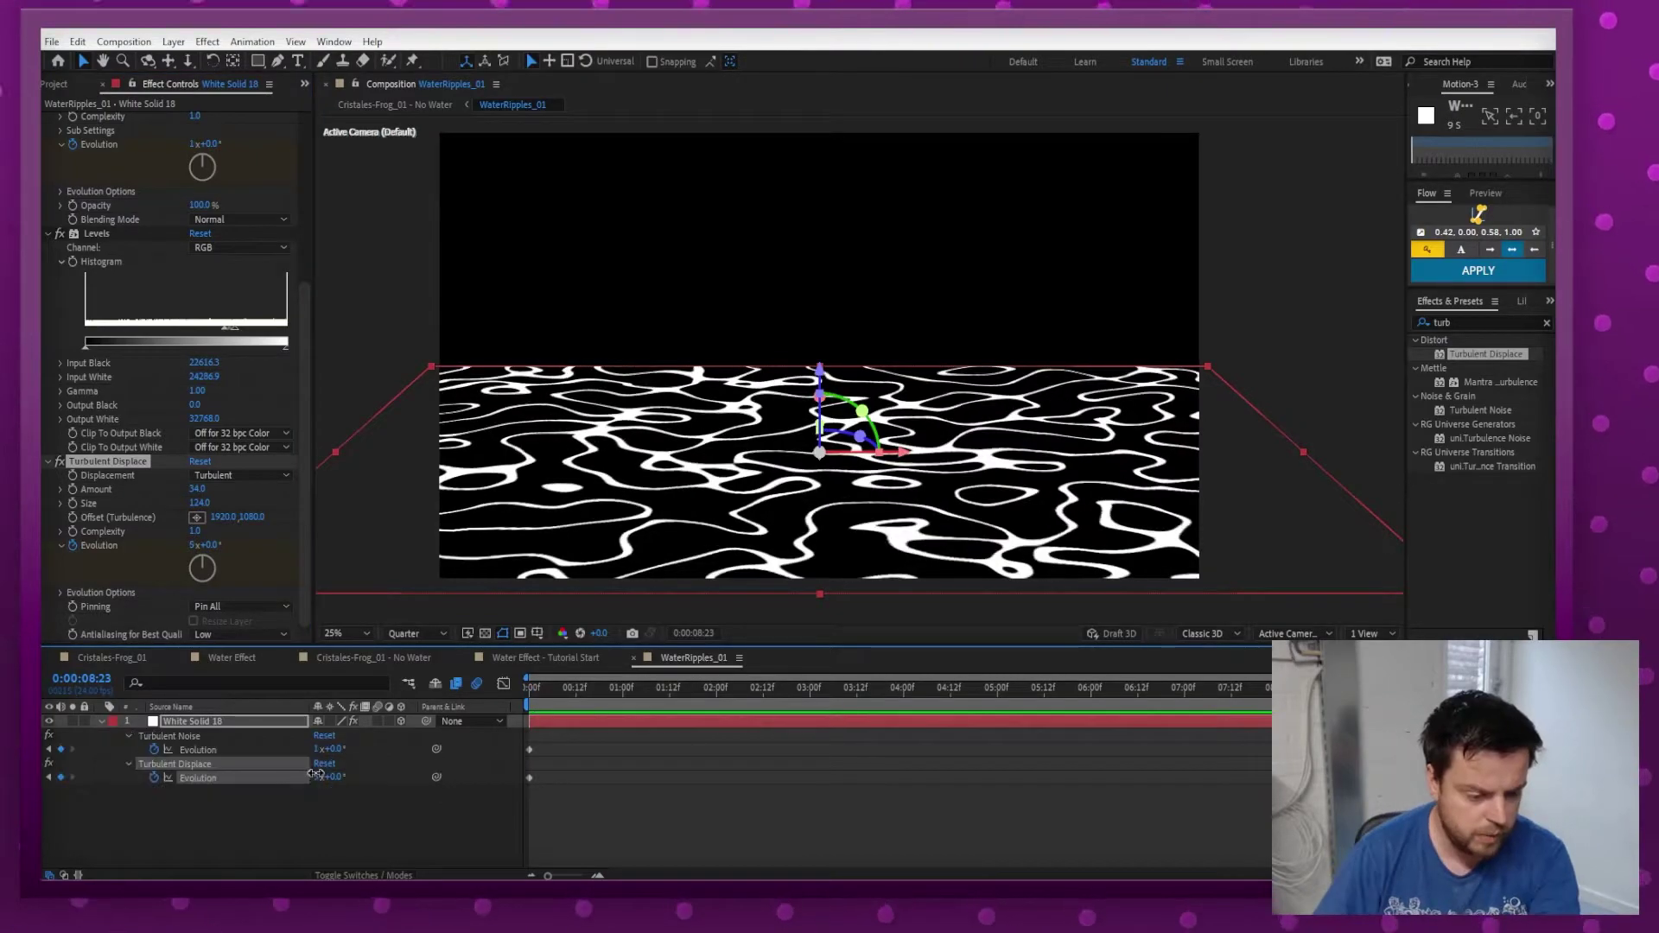
{"action": "type", "text": "5"}
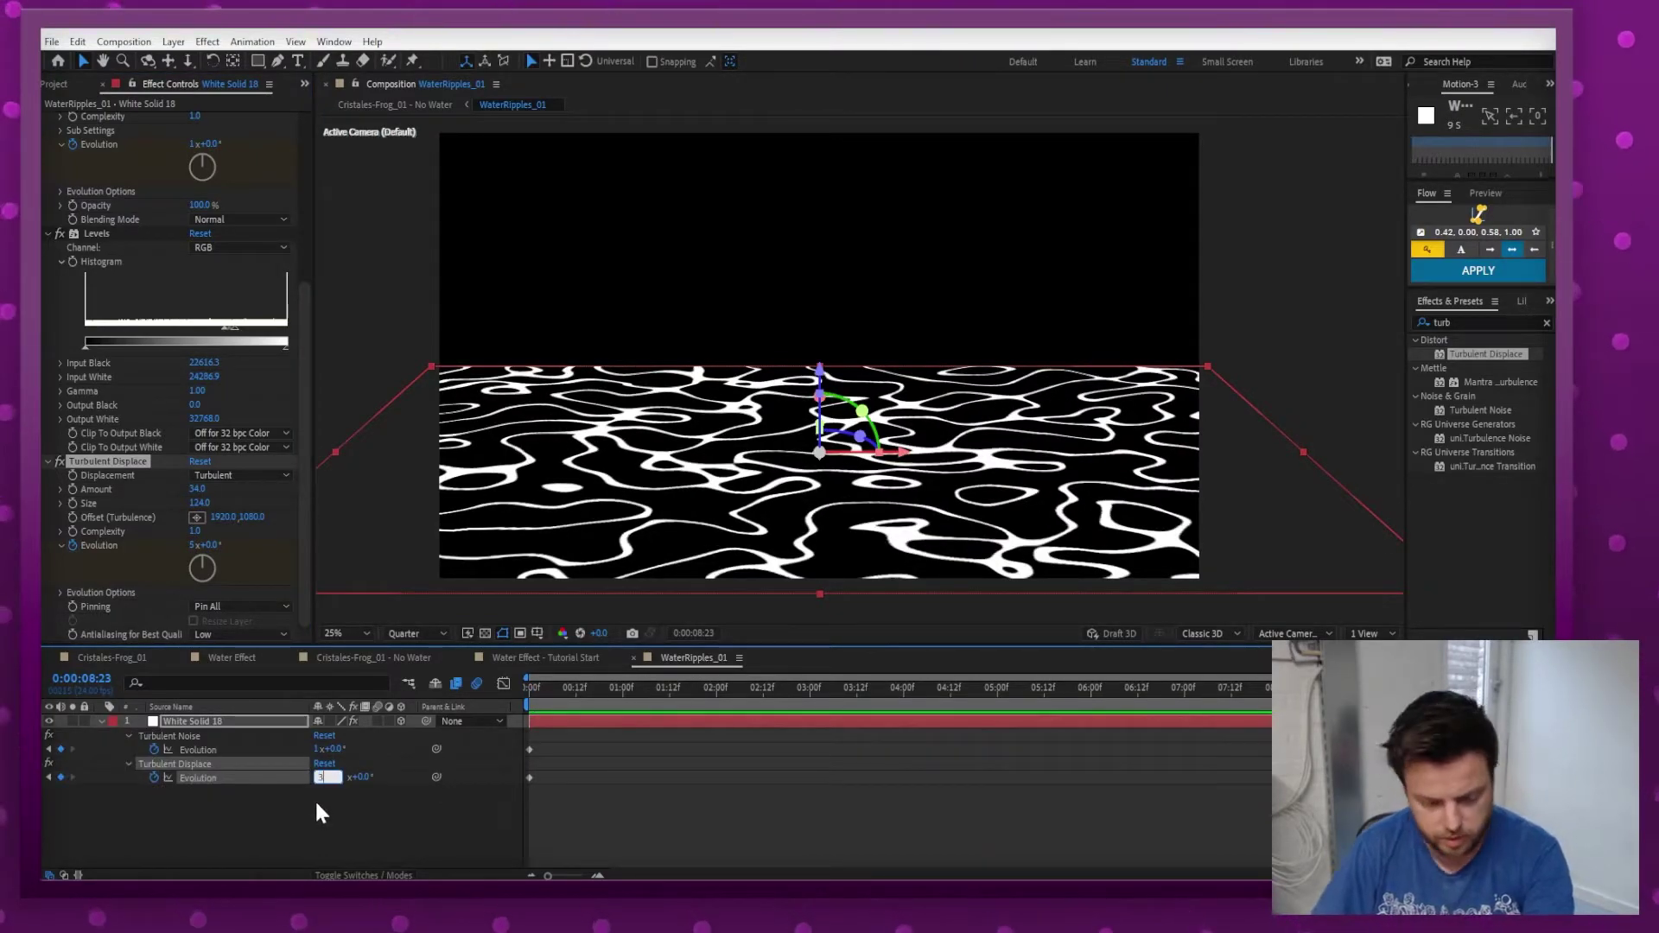
{"action": "type", "text": "3.5"}
{"action": "left_click", "coordinate": [312, 820]}
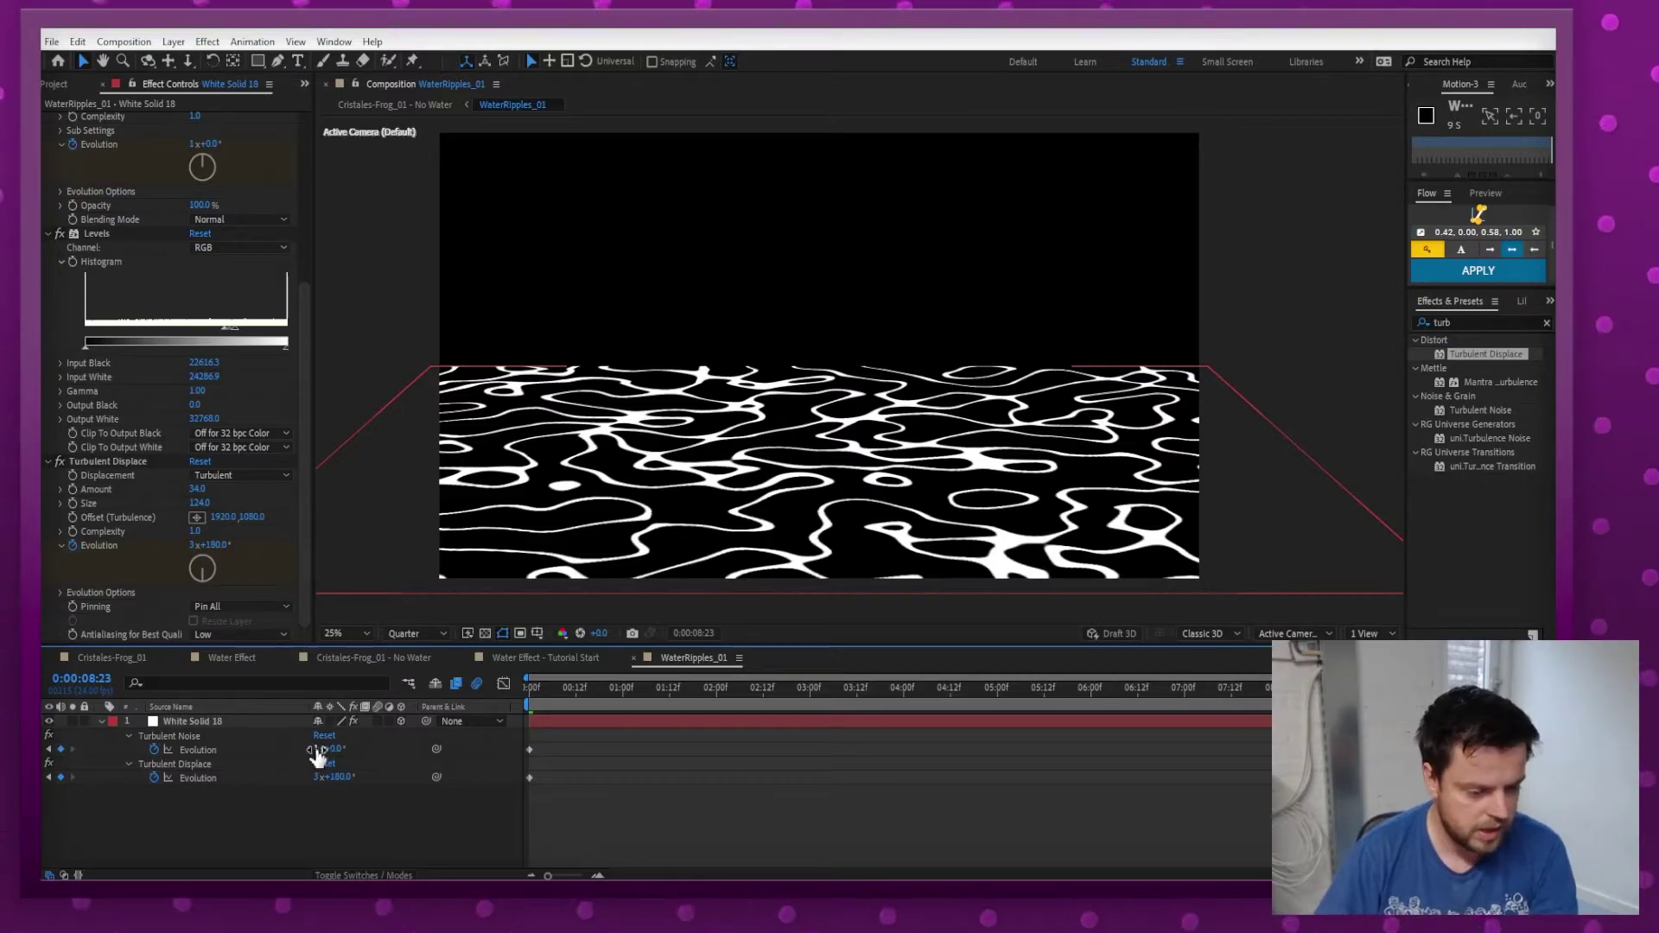
{"action": "key", "text": "space"}
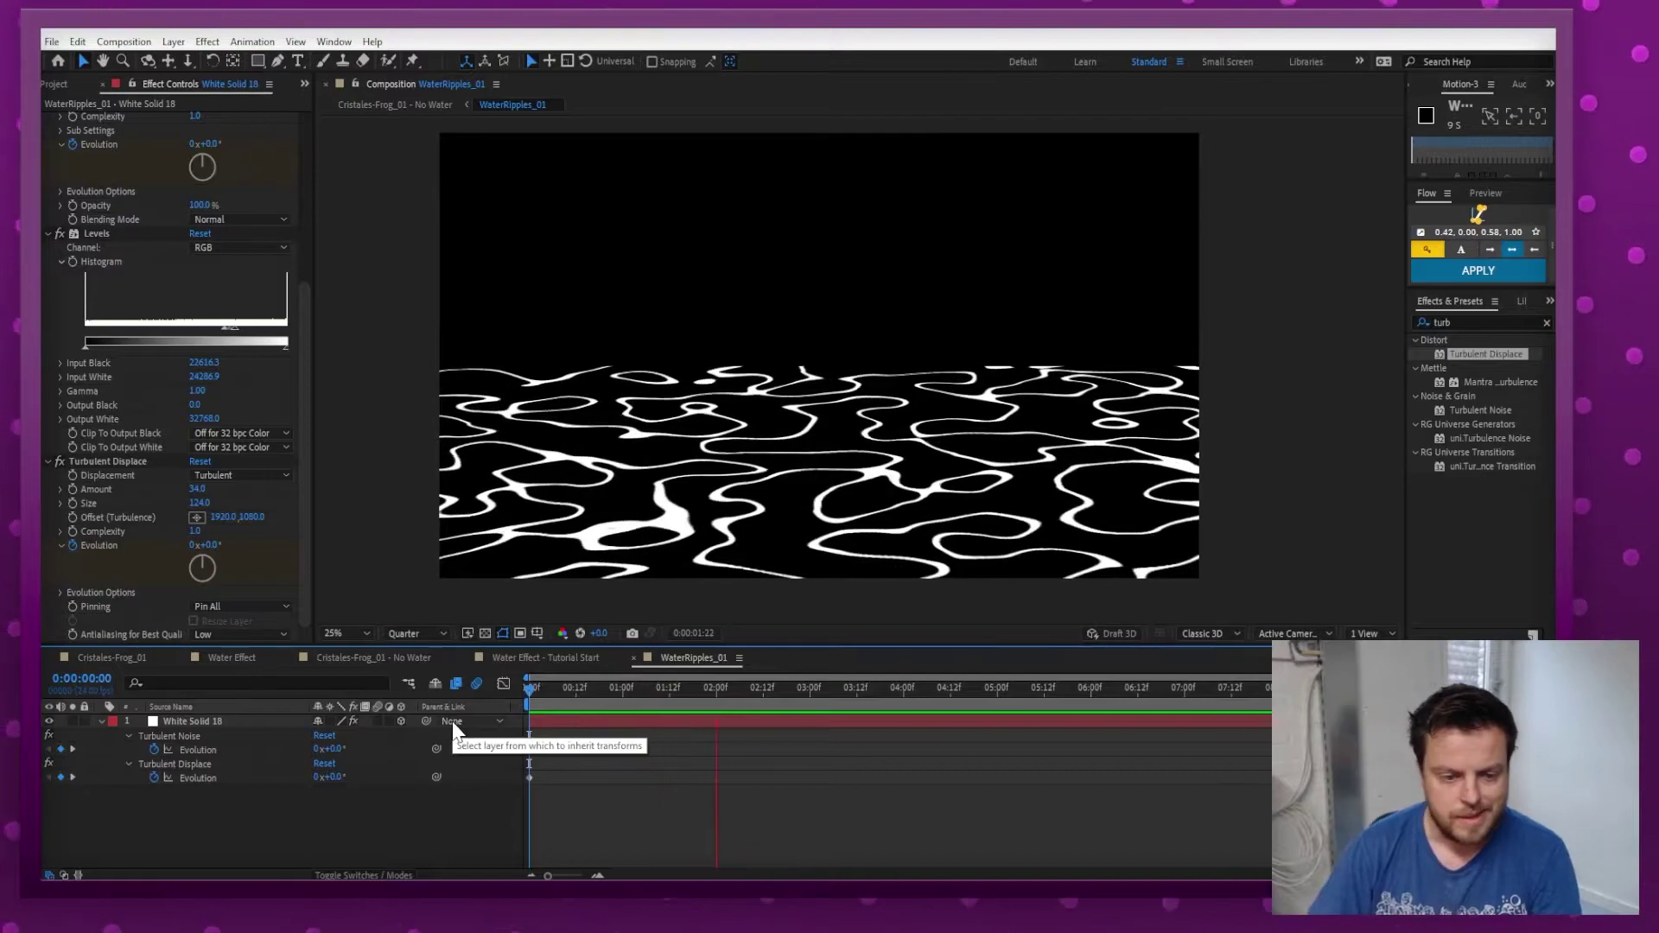
In the frog composition, set the WaterRipples_01 blend mode to Add.
{"action": "left_click", "coordinate": [374, 657]}
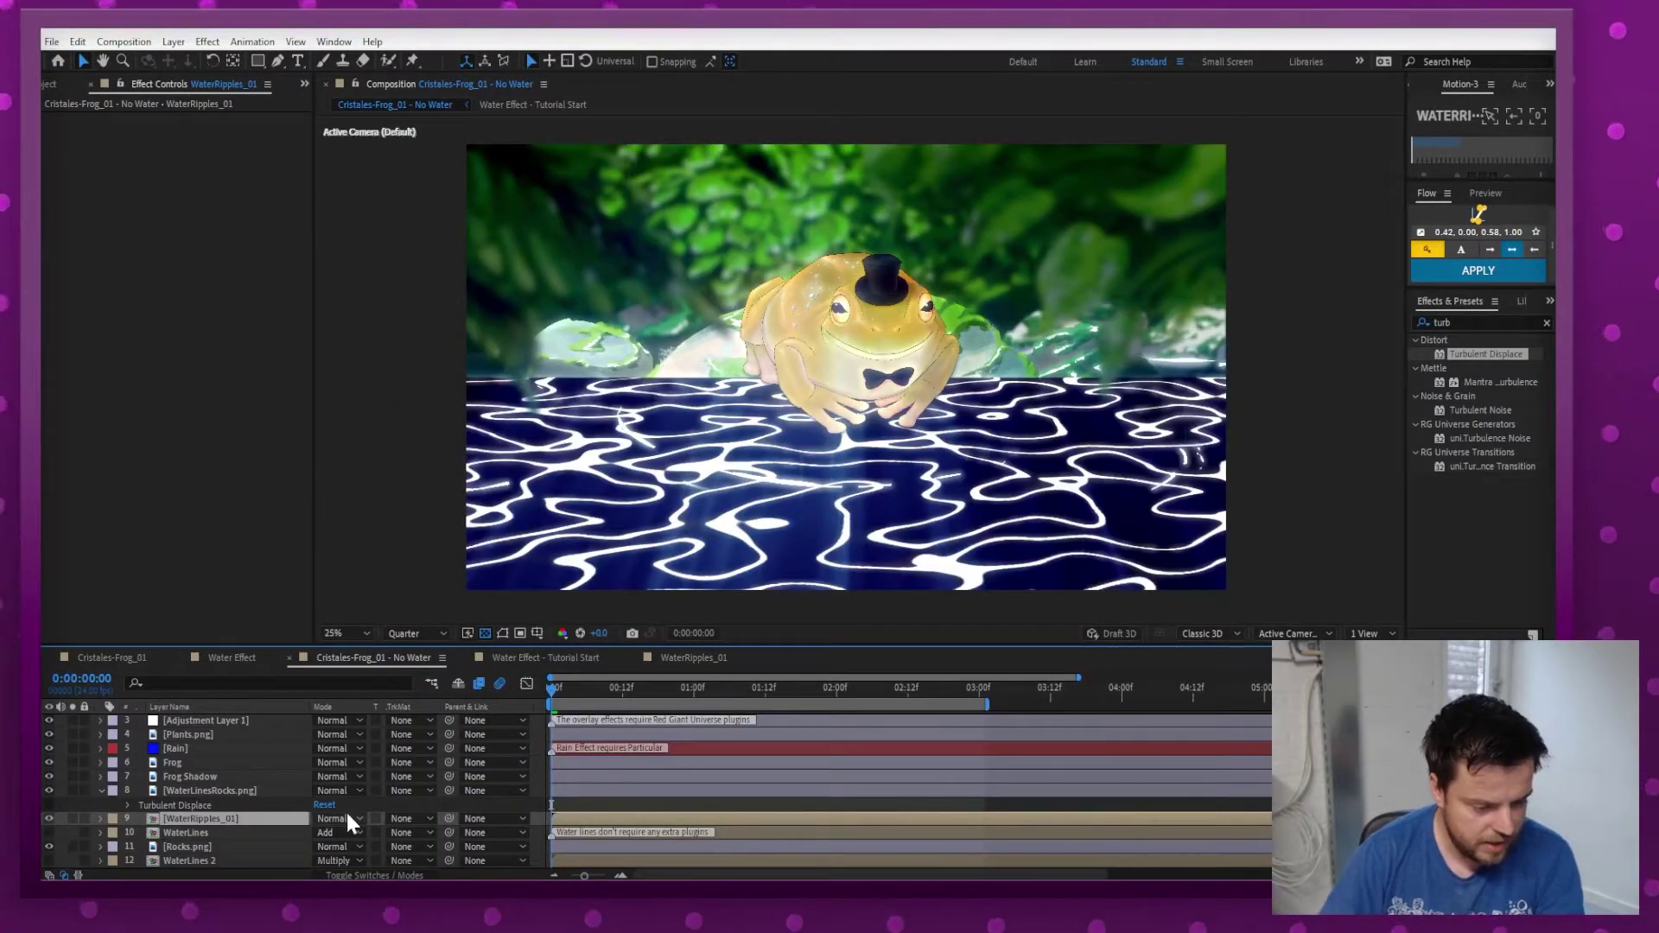
{"action": "left_click", "coordinate": [342, 817]}
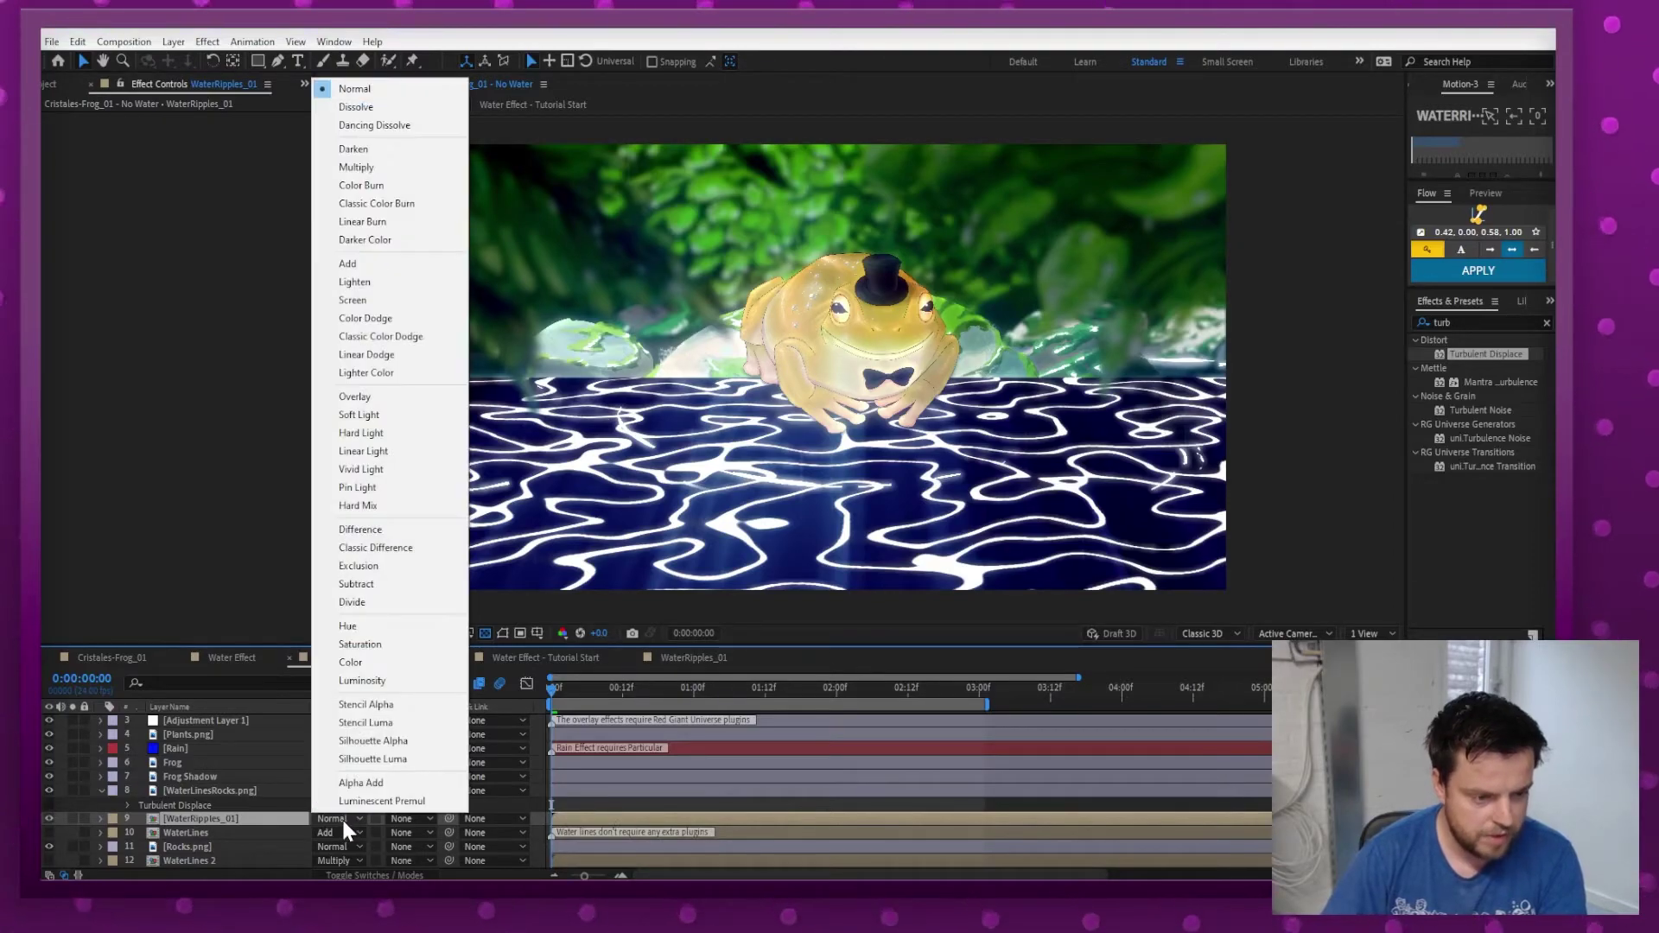
{"action": "left_click", "coordinate": [406, 263]}
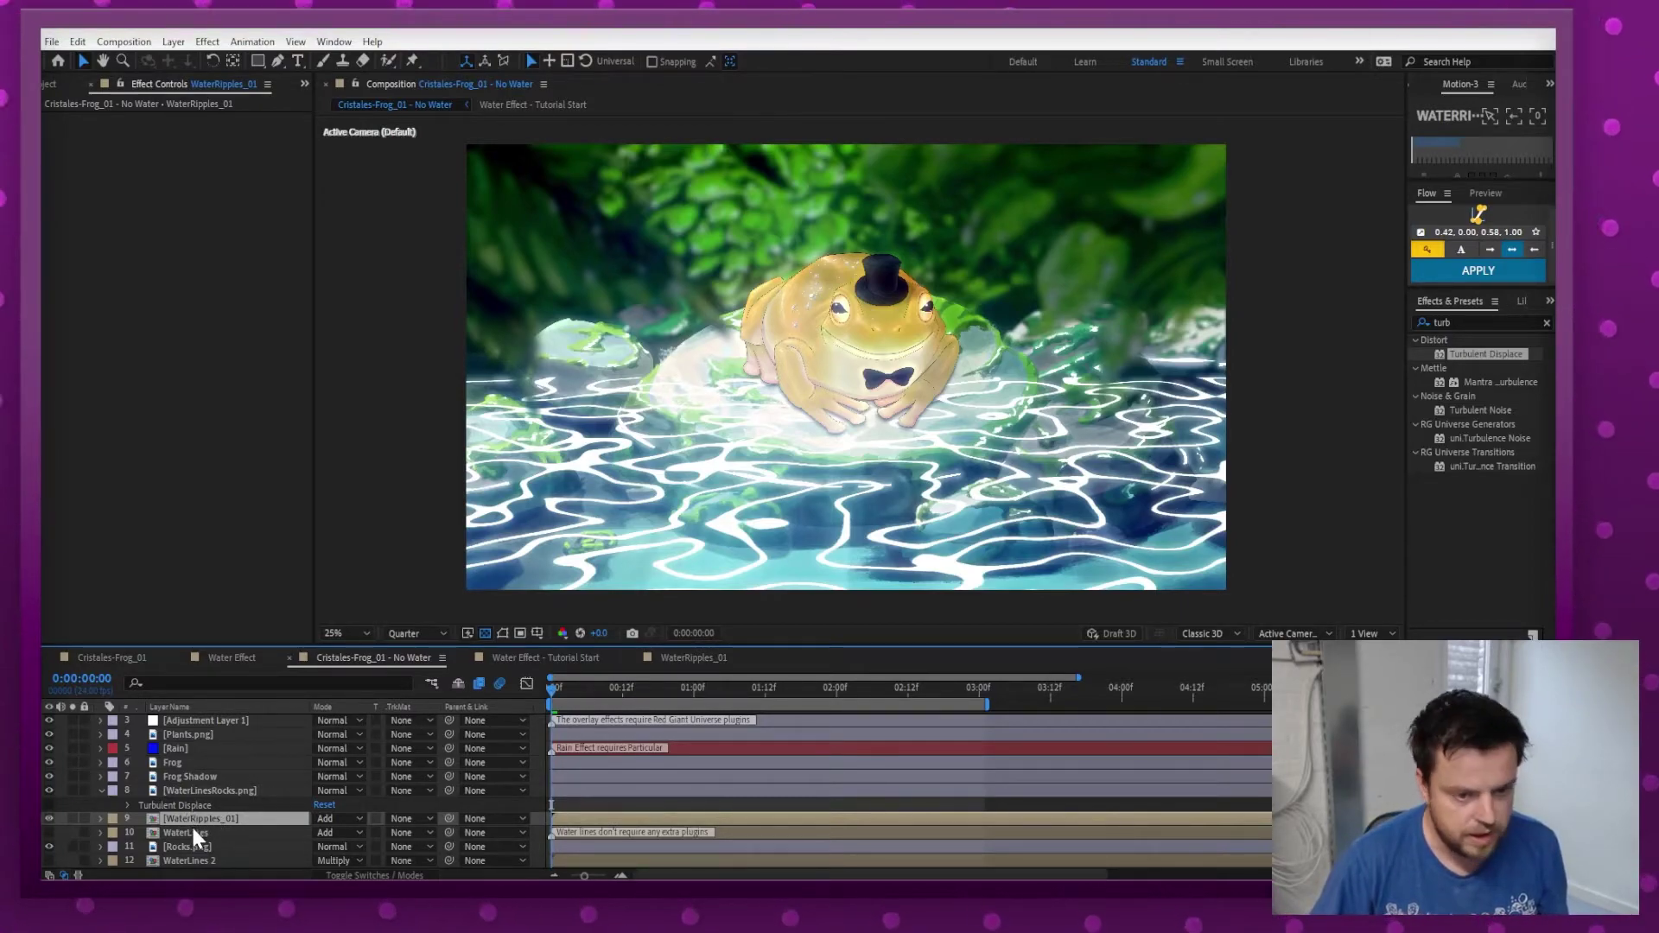
Draw a closed, curved Pen mask around the left rock on WaterRipples_01.
{"action": "left_click", "coordinate": [278, 60]}
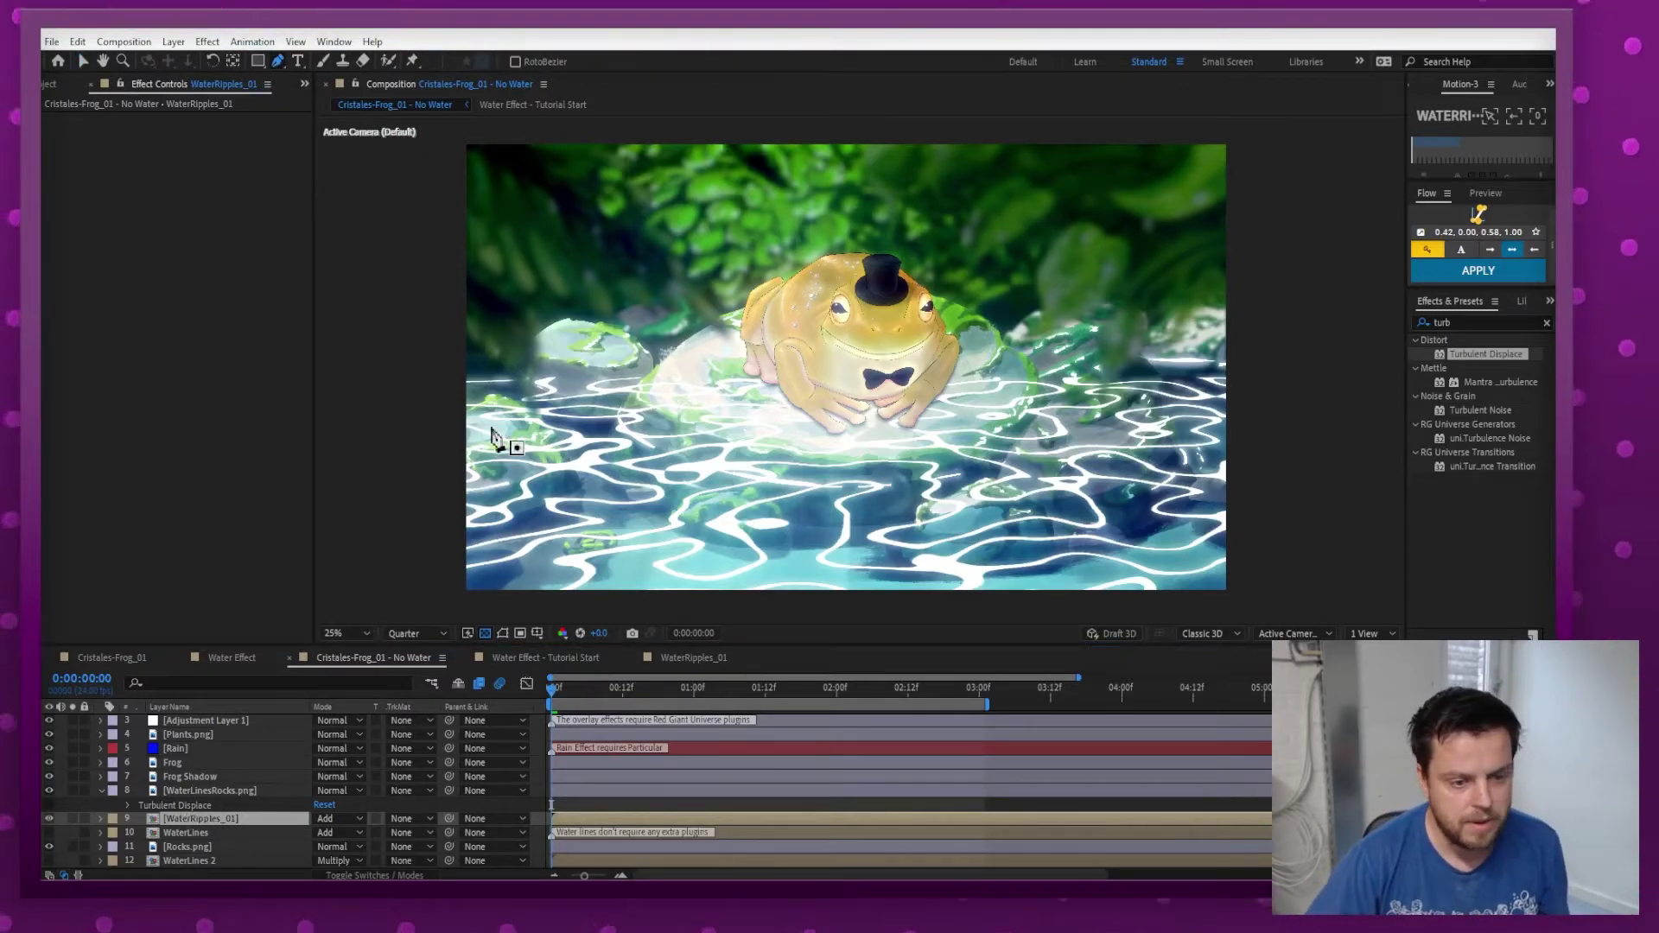
{"action": "left_click", "coordinate": [462, 382]}
{"action": "left_click_drag", "start_coordinate": [571, 448], "coordinate": [567, 475]}
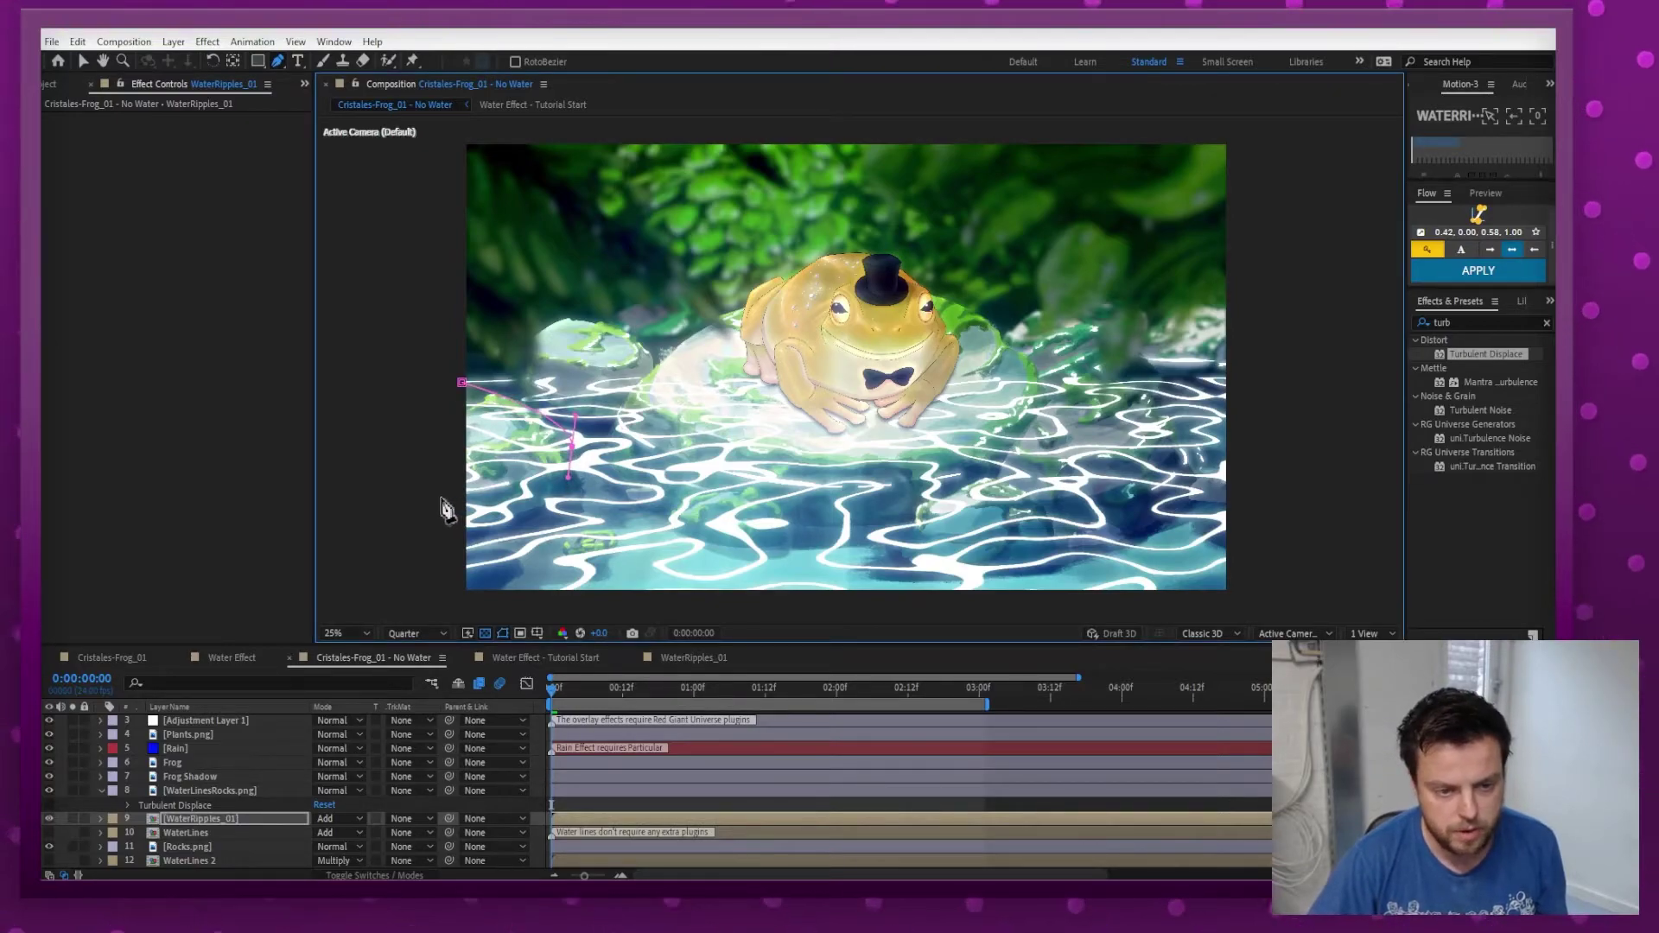
{"action": "left_click_drag", "start_coordinate": [443, 499], "coordinate": [415, 492]}
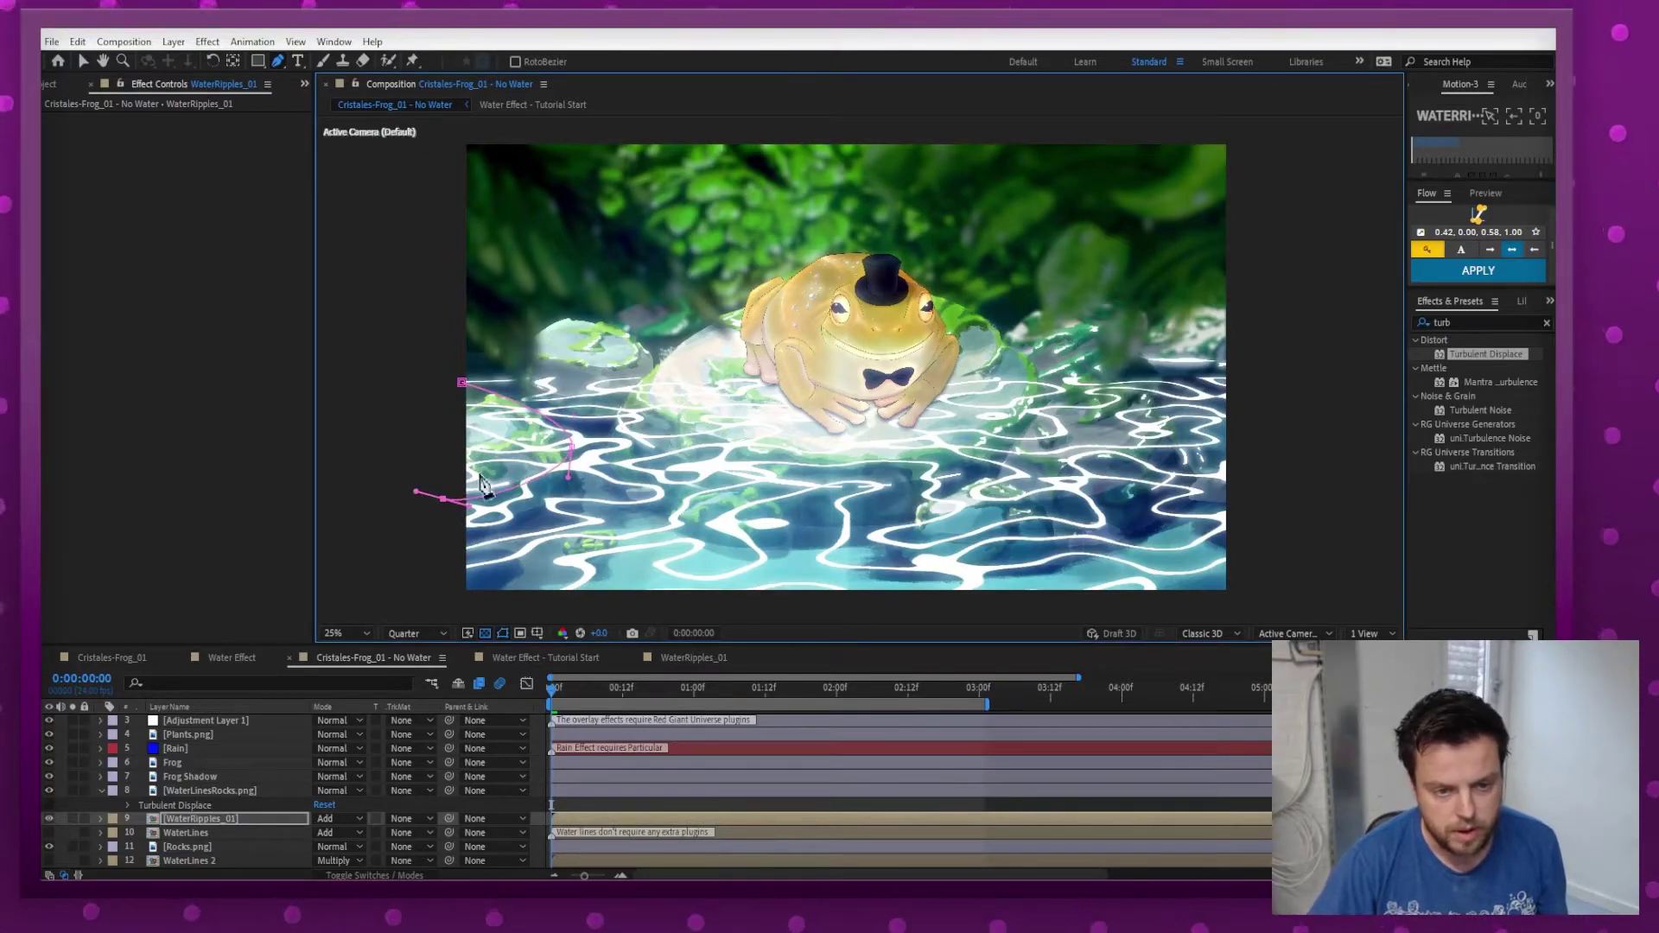
{"action": "left_click", "coordinate": [461, 382]}
Draw a second closed mask around the central rocks beneath the frog.
{"action": "left_click_drag", "start_coordinate": [619, 400], "coordinate": [662, 456]}
{"action": "left_click_drag", "start_coordinate": [915, 478], "coordinate": [1150, 355]}
{"action": "left_click", "coordinate": [1155, 398]}
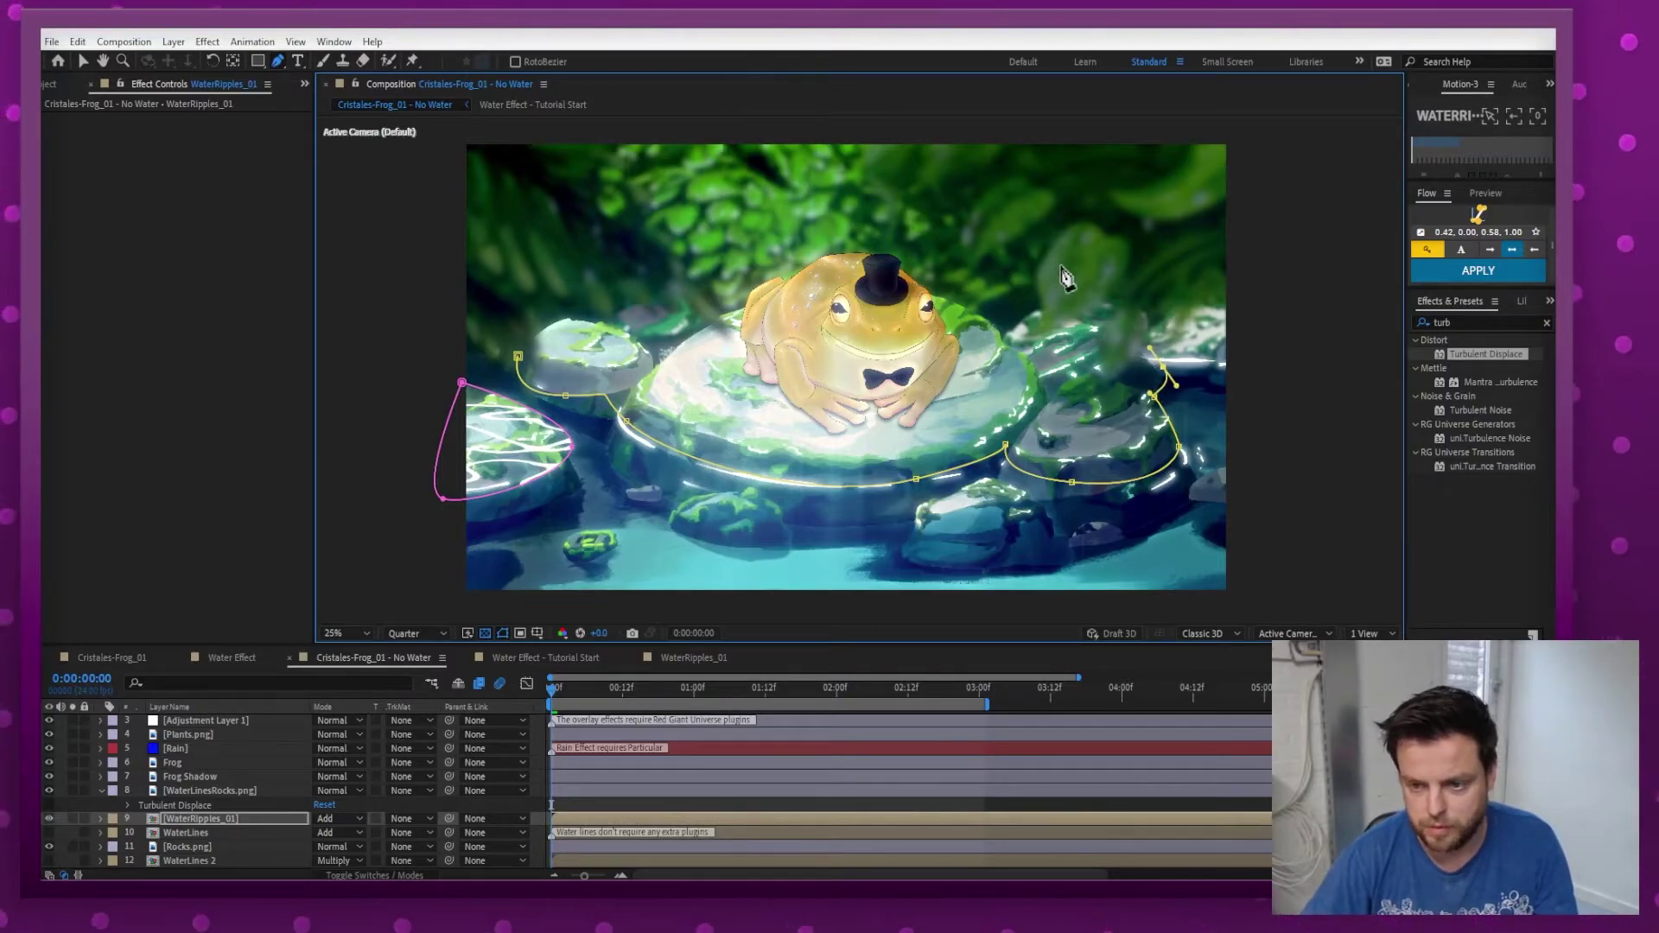
{"action": "left_click", "coordinate": [692, 232]}
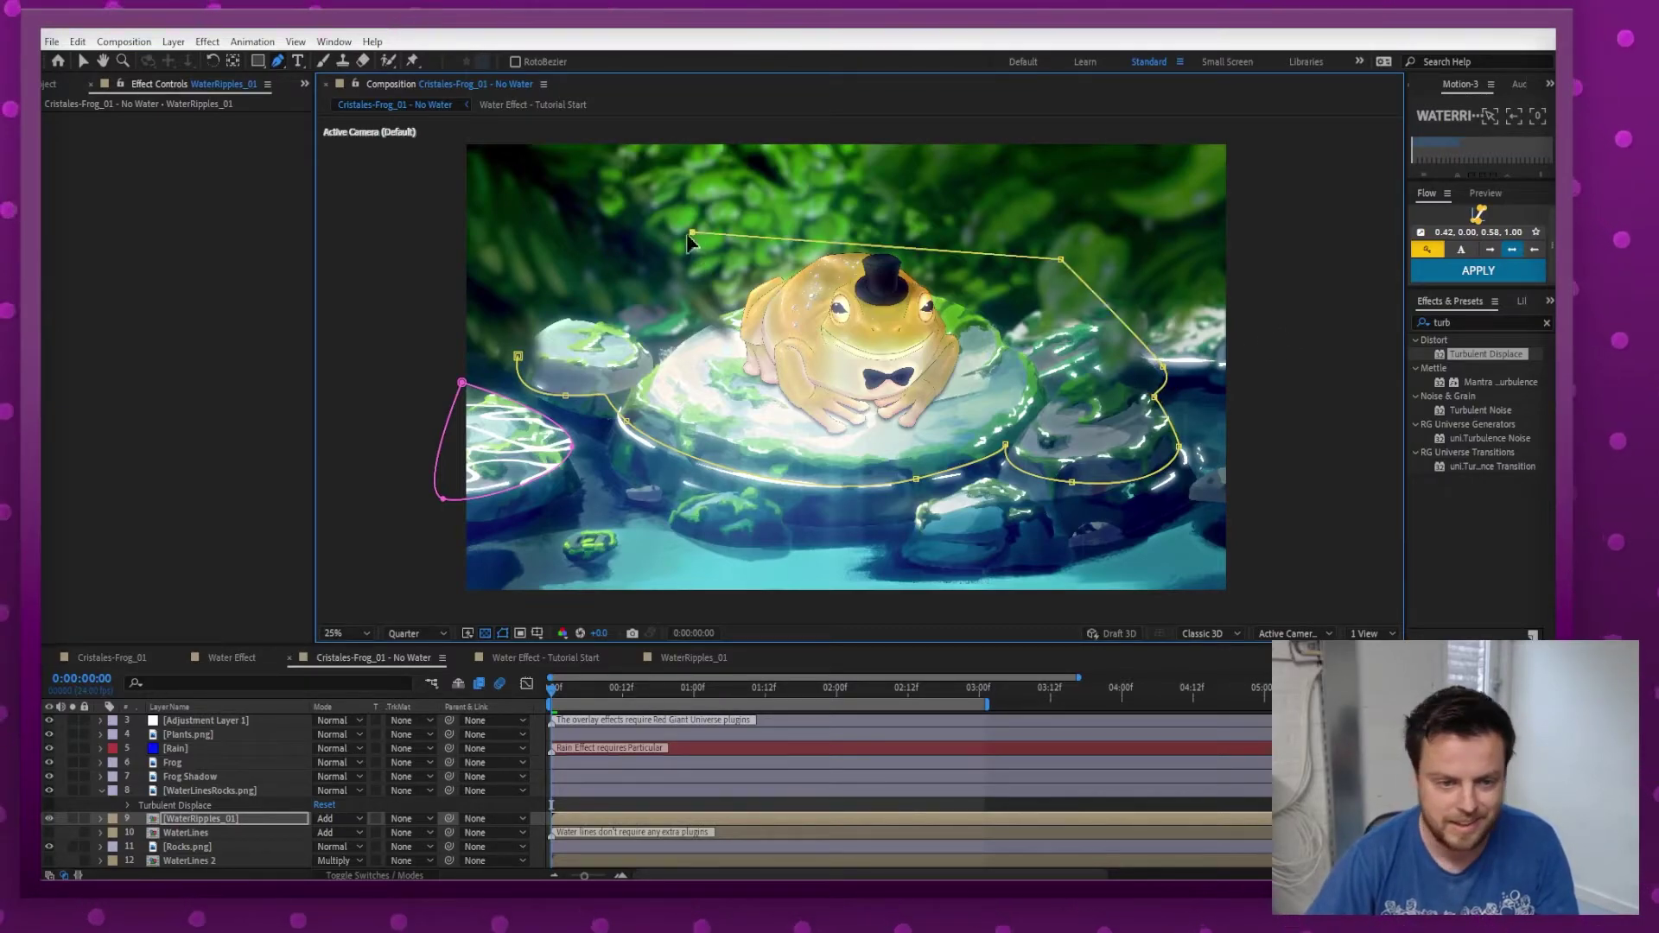
{"action": "left_click", "coordinate": [517, 356]}
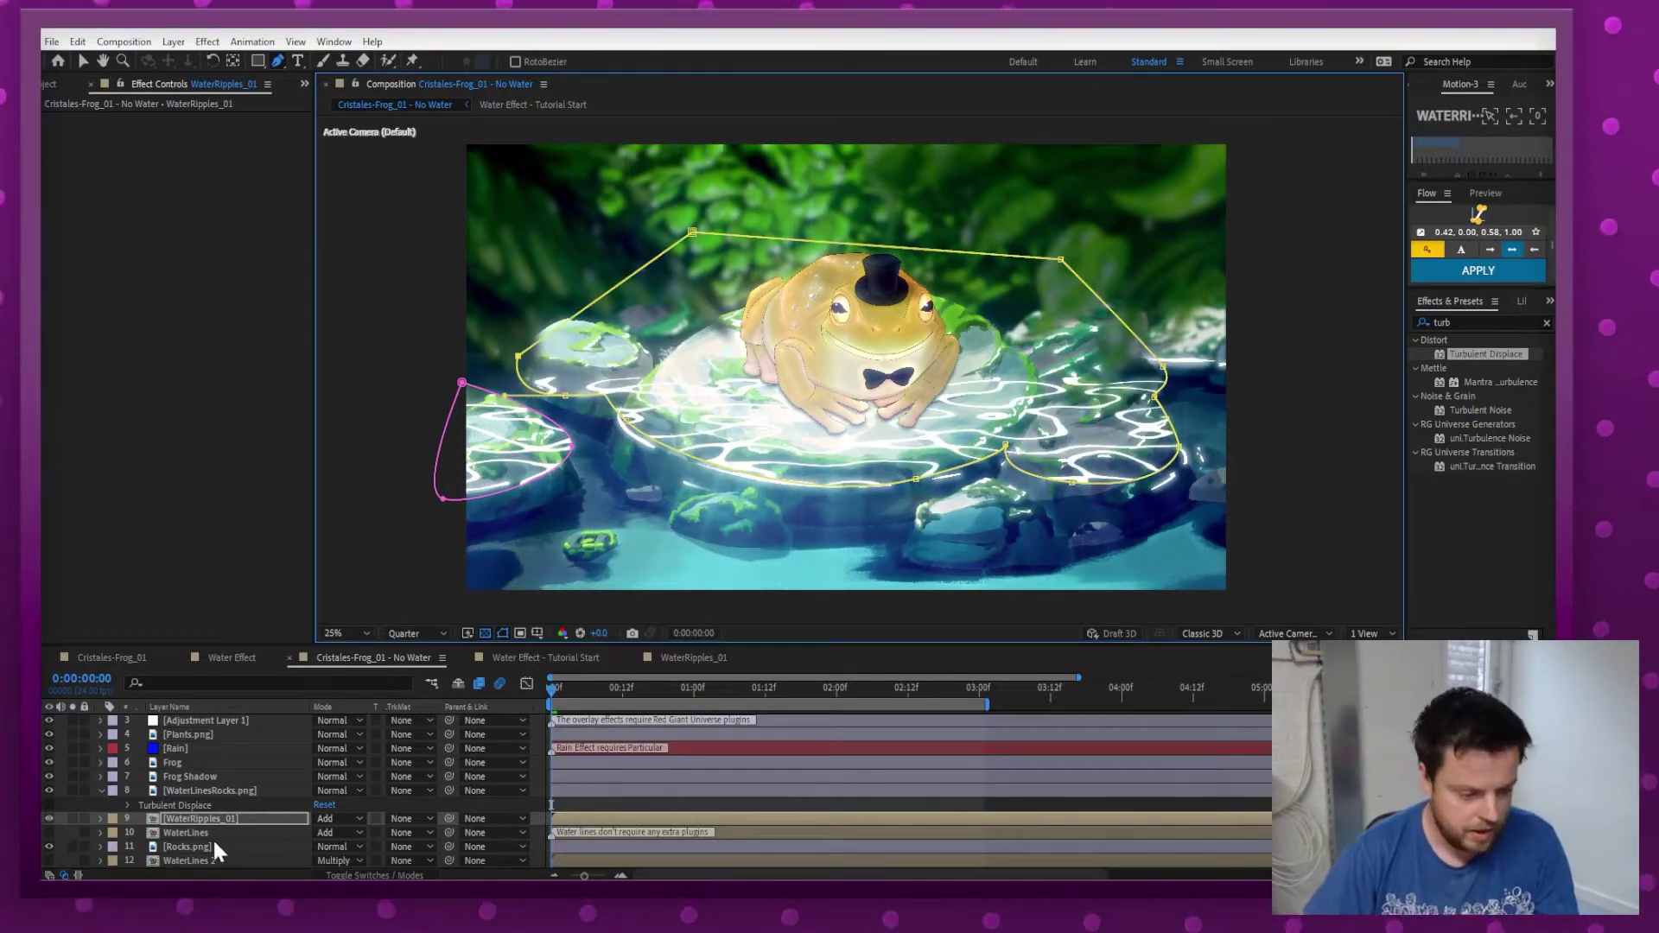
Set Mask 1 and Mask 2 on WaterRipples_01 to Subtract.
{"action": "key", "text": "m"}
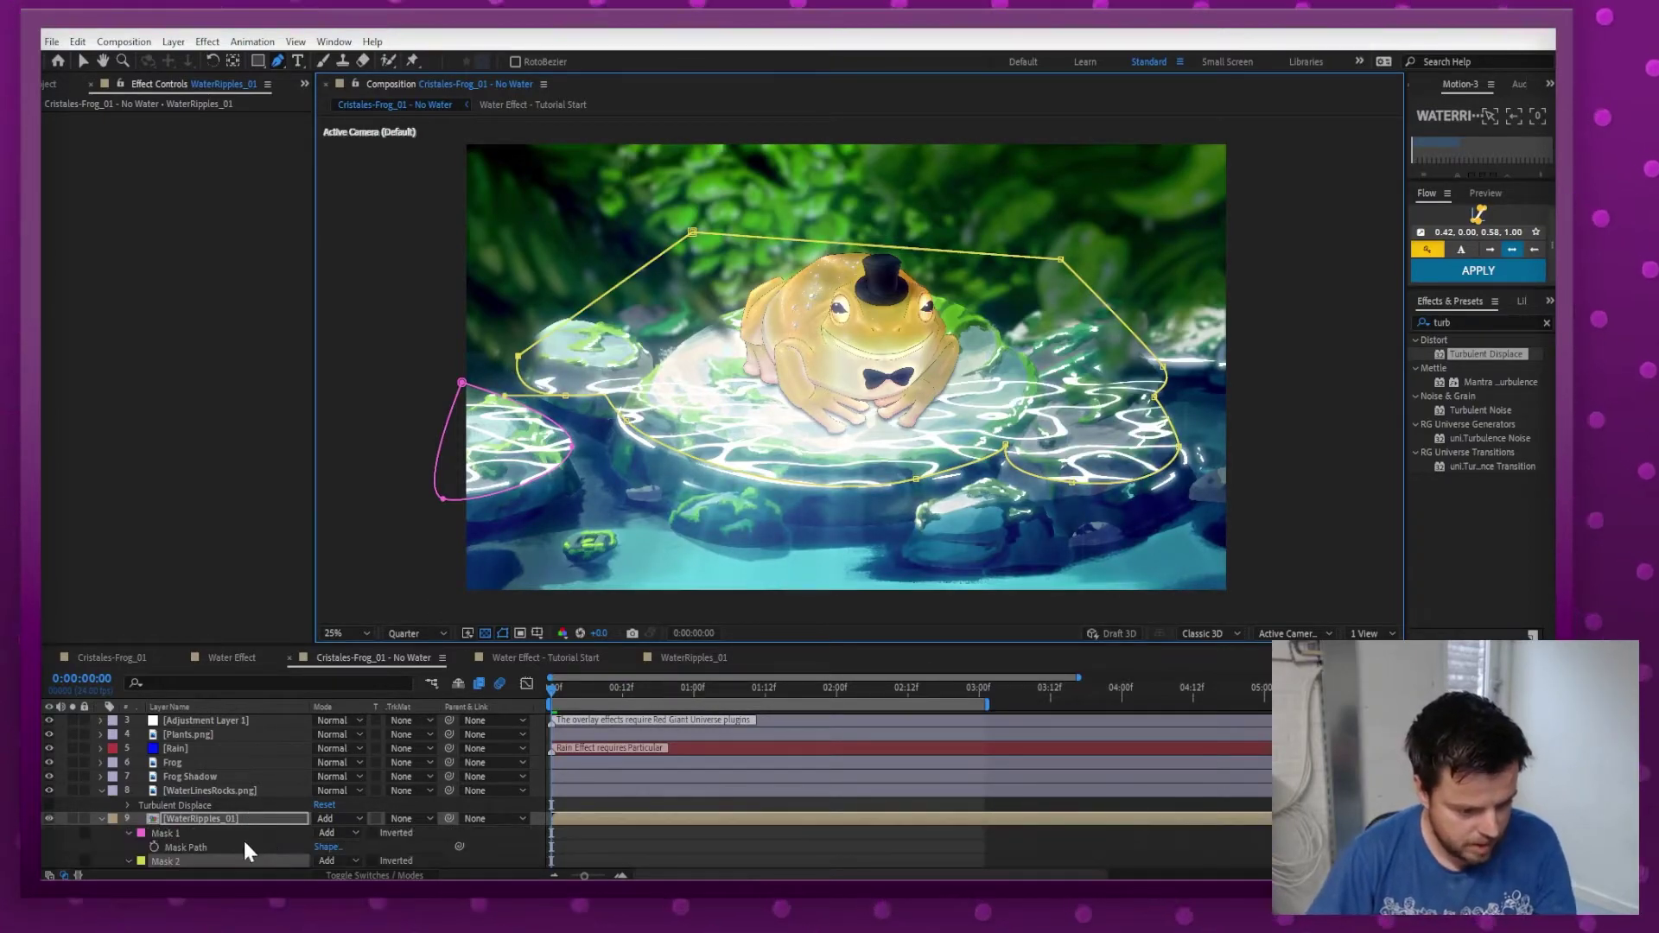
{"action": "scroll", "coordinate": [241, 847], "scroll_direction": "down", "scroll_amount": 3}
{"action": "left_click", "coordinate": [341, 769]}
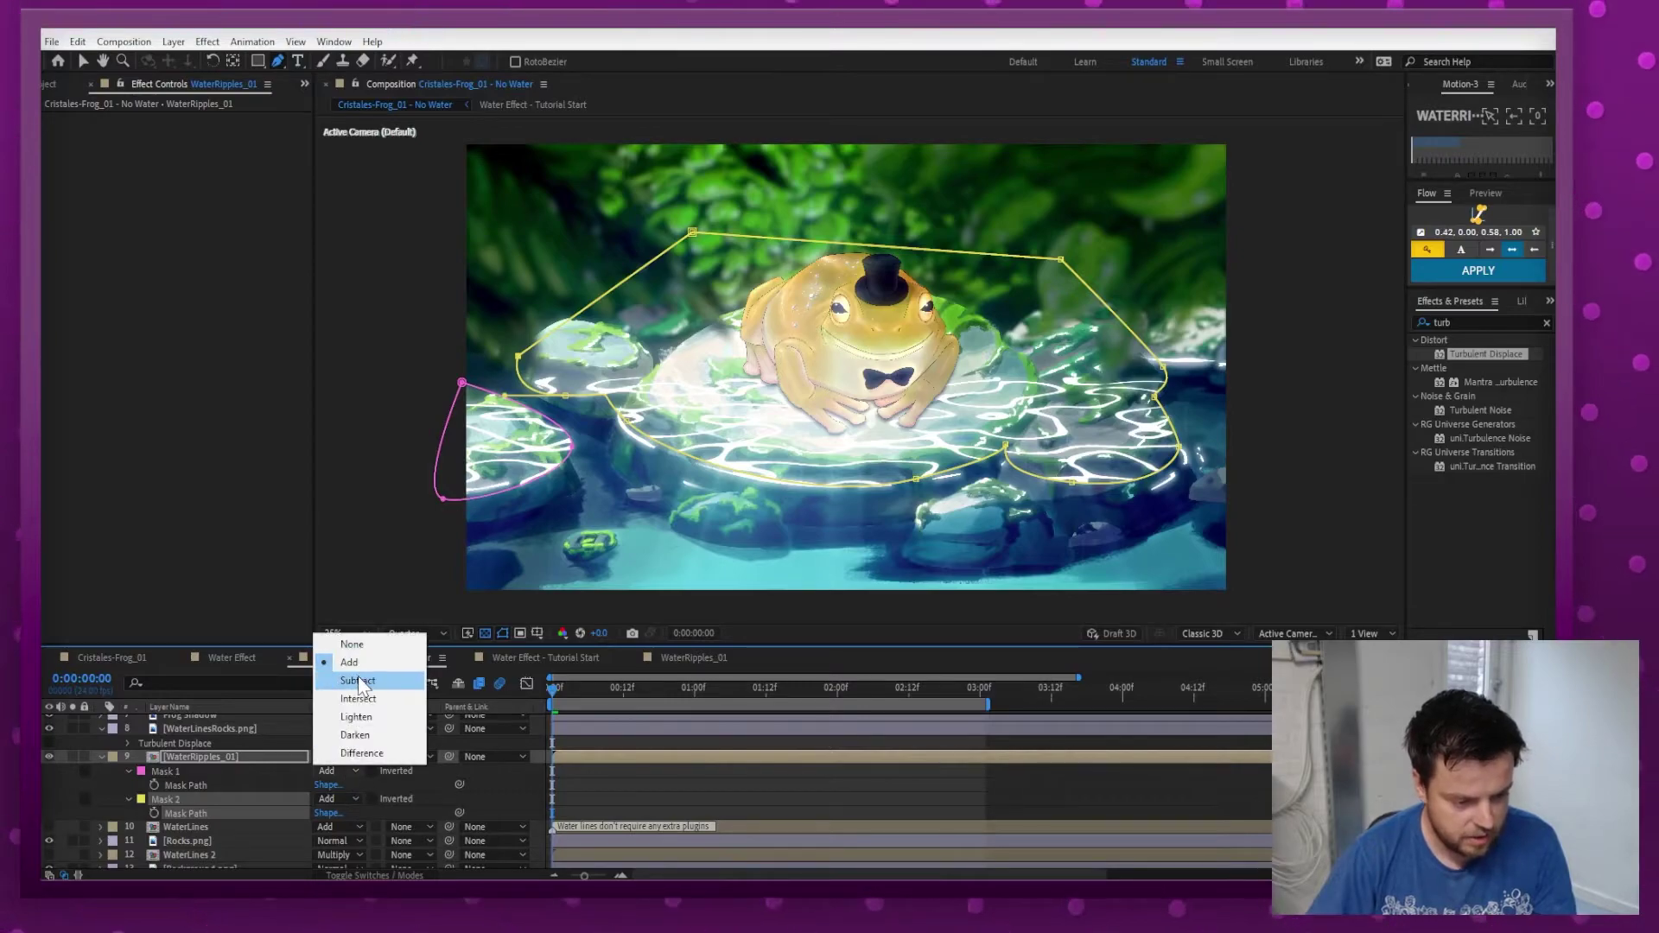
{"action": "left_click", "coordinate": [359, 683]}
{"action": "left_click", "coordinate": [341, 798]}
{"action": "left_click", "coordinate": [354, 705]}
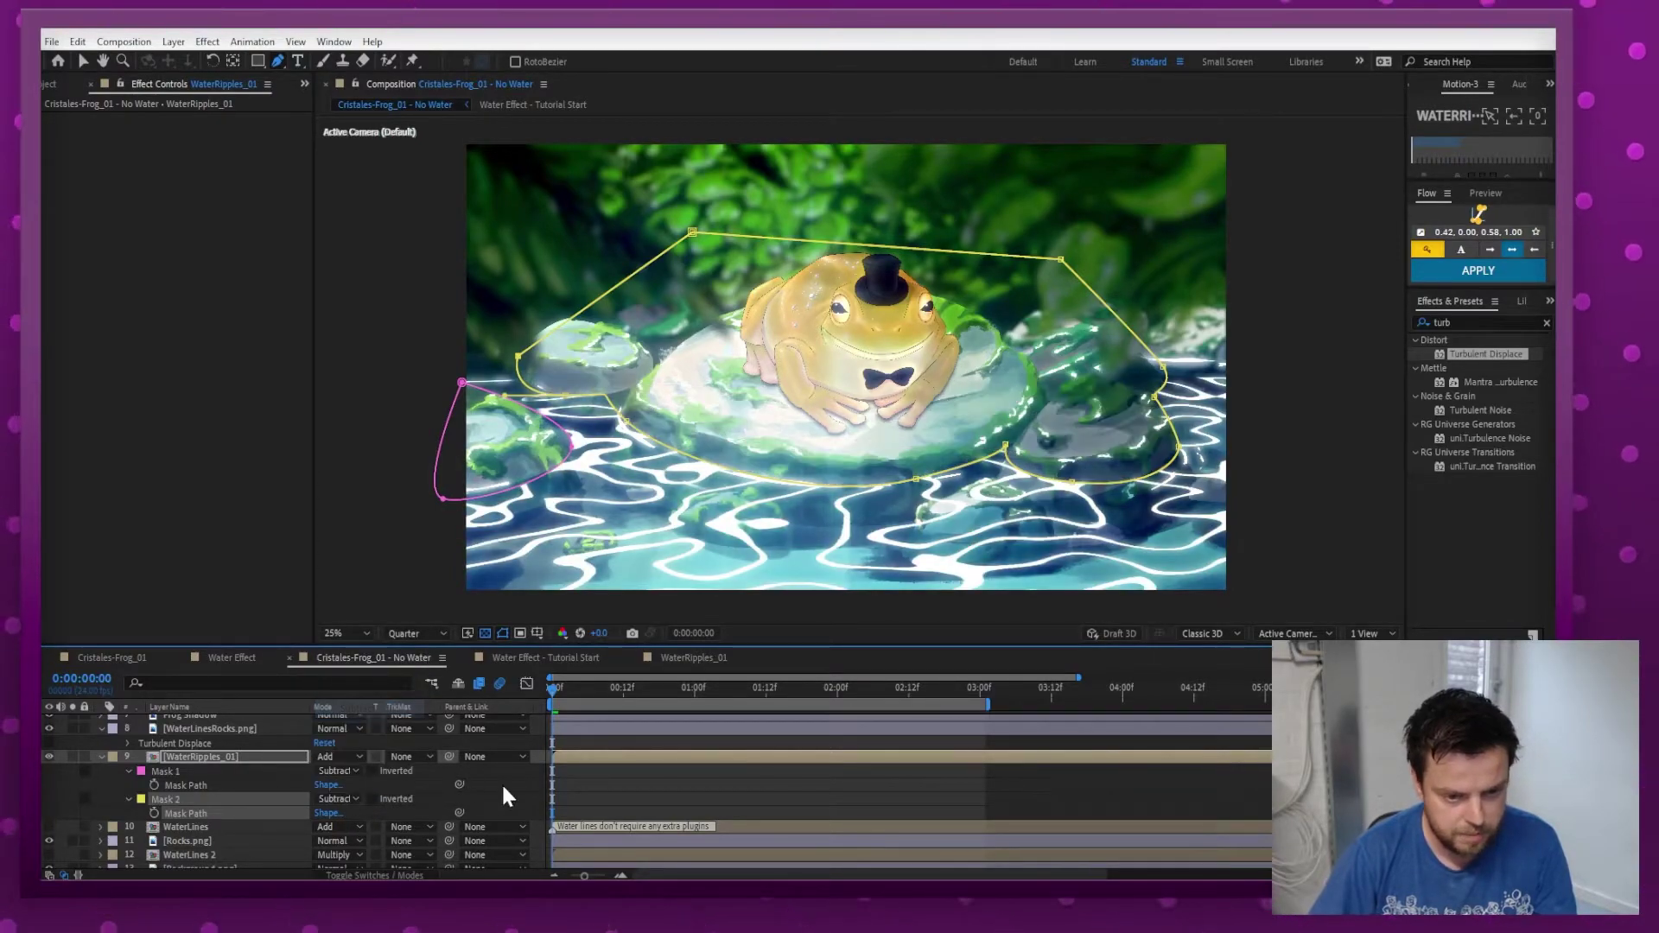
Feather the two masks to 46 and 36 pixels.
{"action": "left_click", "coordinate": [208, 756]}
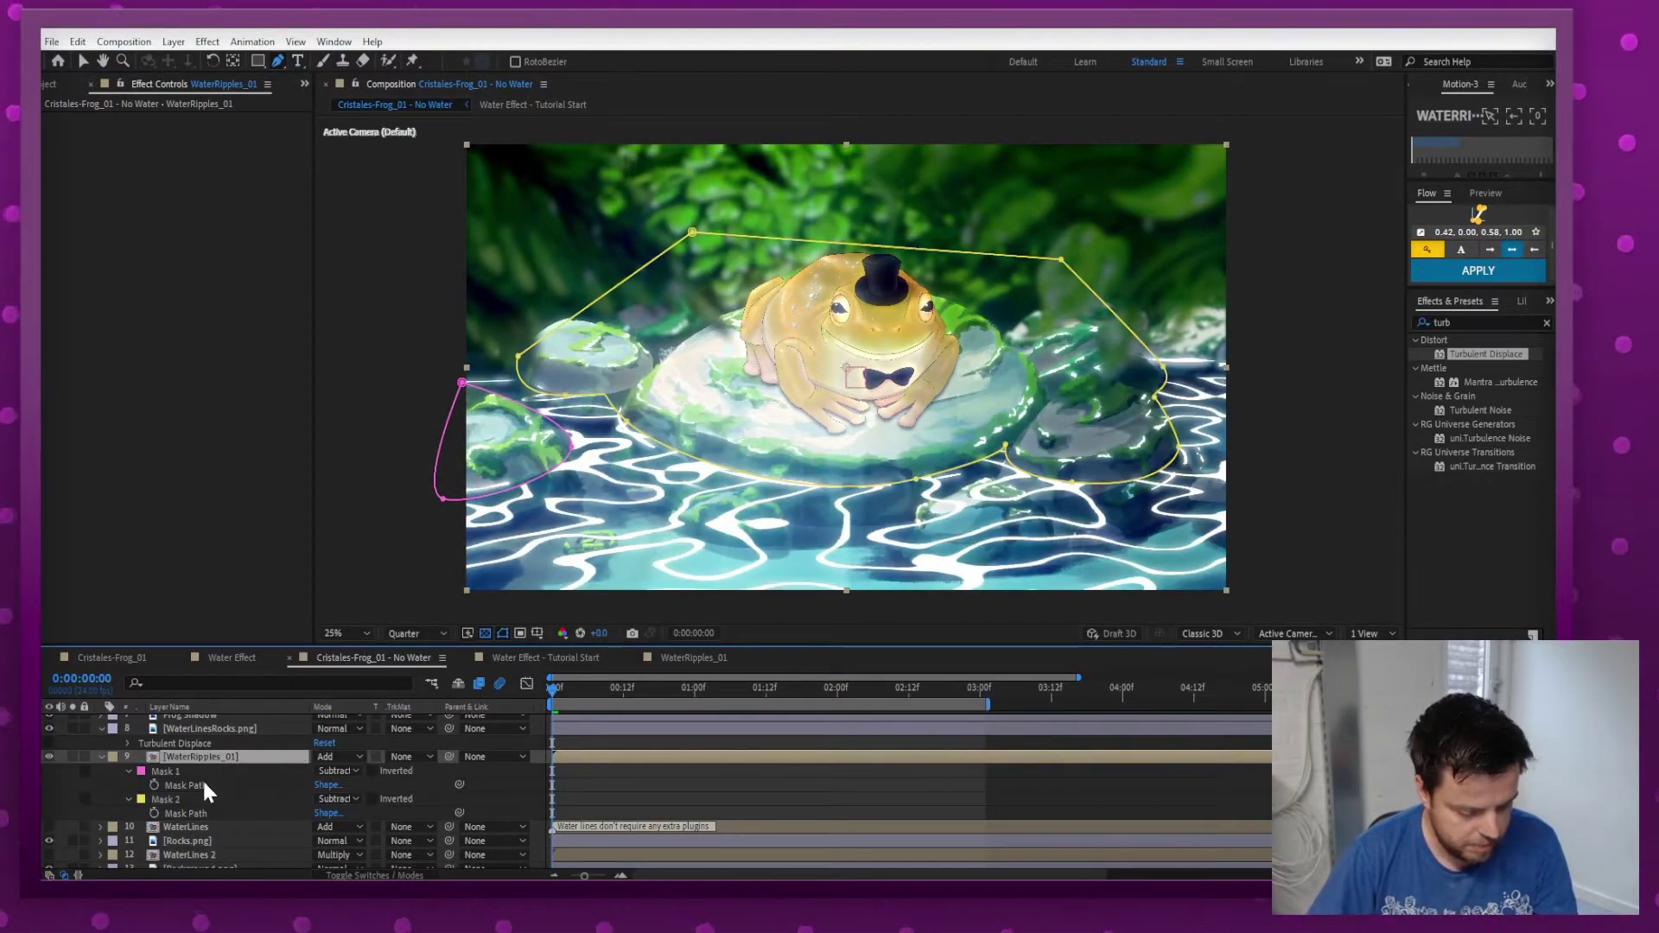
{"action": "key", "text": "f"}
{"action": "scroll", "coordinate": [271, 806], "scroll_direction": "down", "scroll_amount": 3}
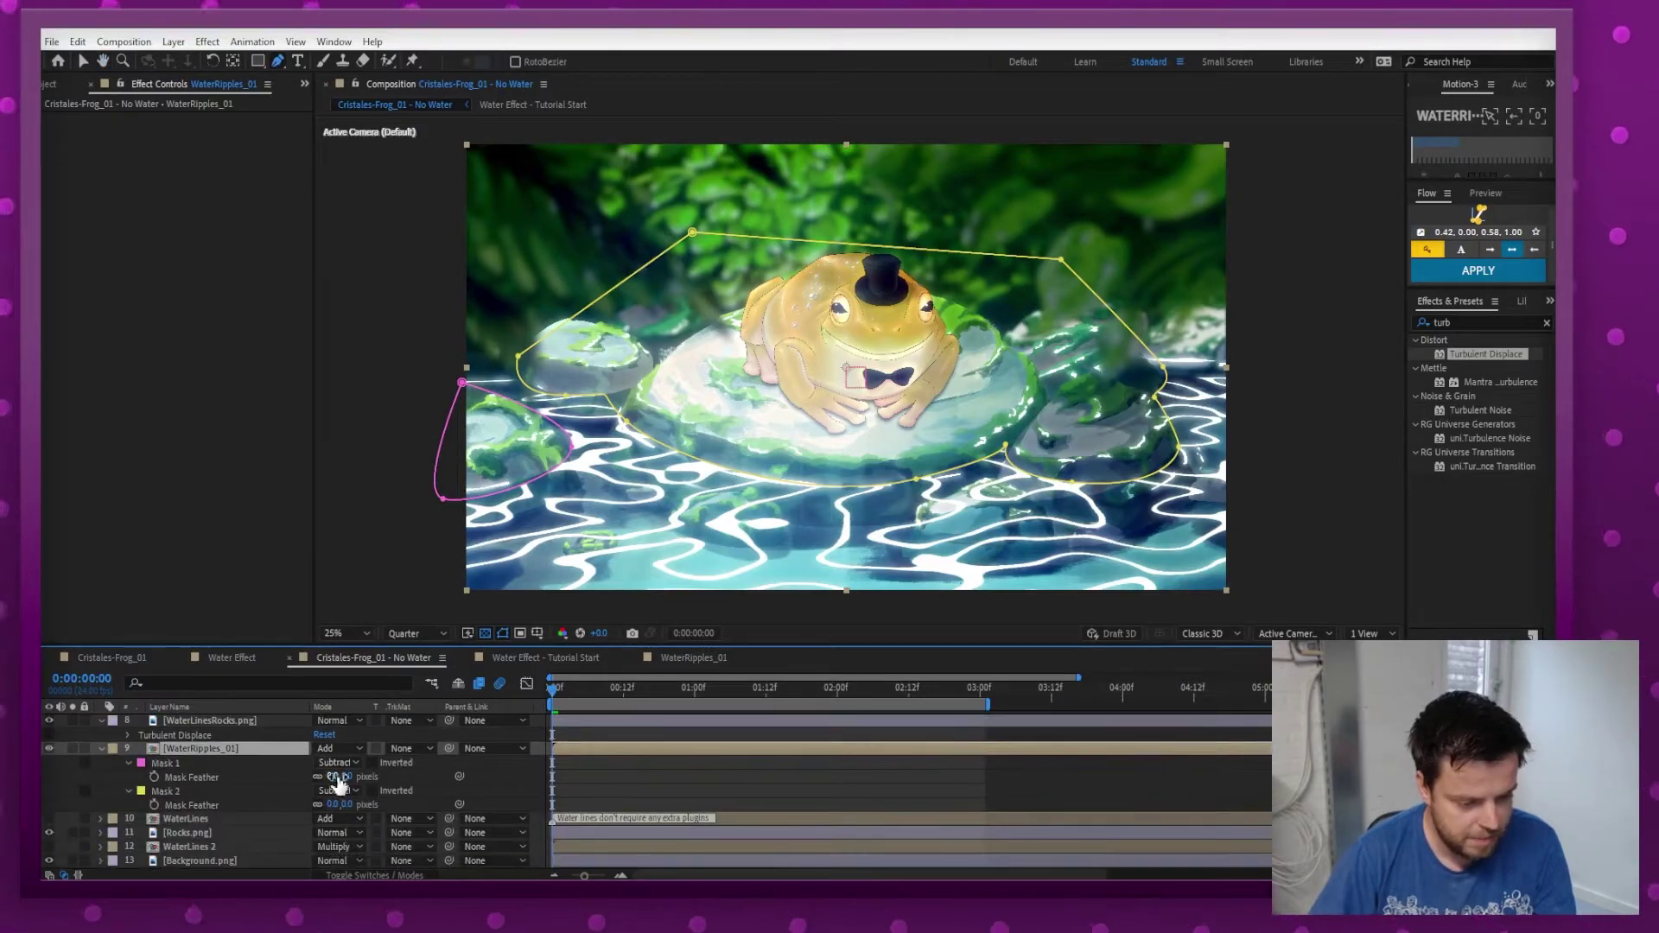
{"action": "mouse_move", "coordinate": [339, 775]}
{"action": "left_mouse_down"}
{"action": "mouse_move", "coordinate": [407, 778]}
{"action": "mouse_move", "coordinate": [370, 778]}
{"action": "mouse_move", "coordinate": [350, 804]}
{"action": "mouse_move", "coordinate": [380, 802]}
{"action": "mouse_move", "coordinate": [350, 796]}
{"action": "left_mouse_up"}
{"action": "left_click", "coordinate": [592, 795]}
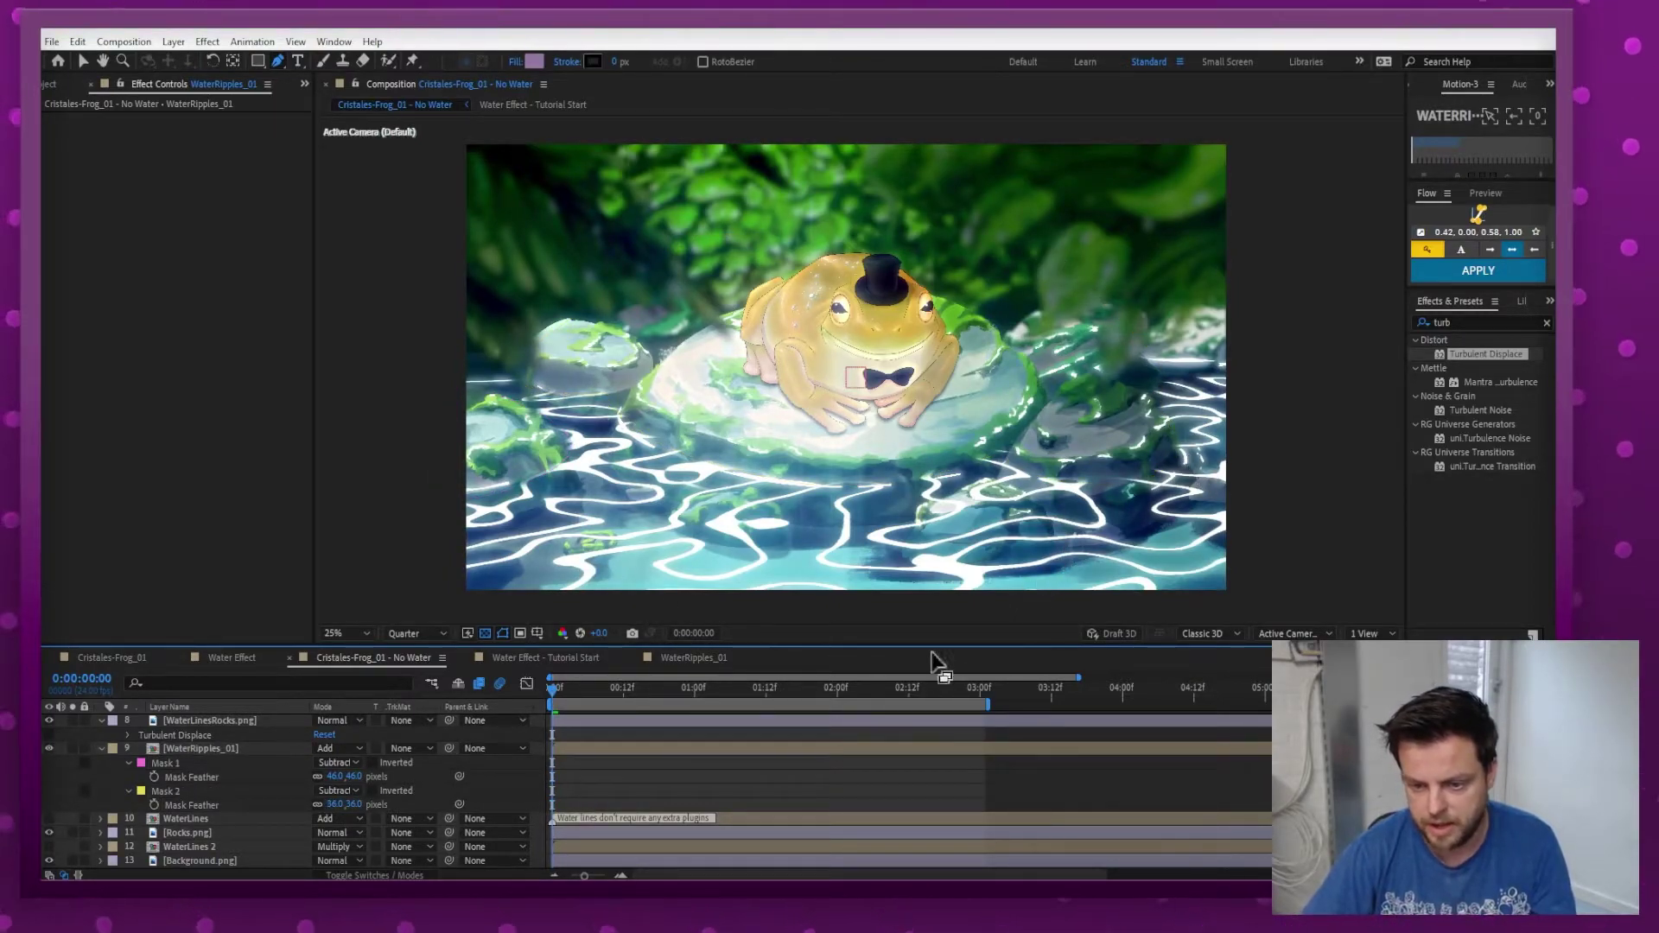
Reshape Mask 2's lower-right edge around the rock and preview the ripples.
{"action": "left_click", "coordinate": [201, 763]}
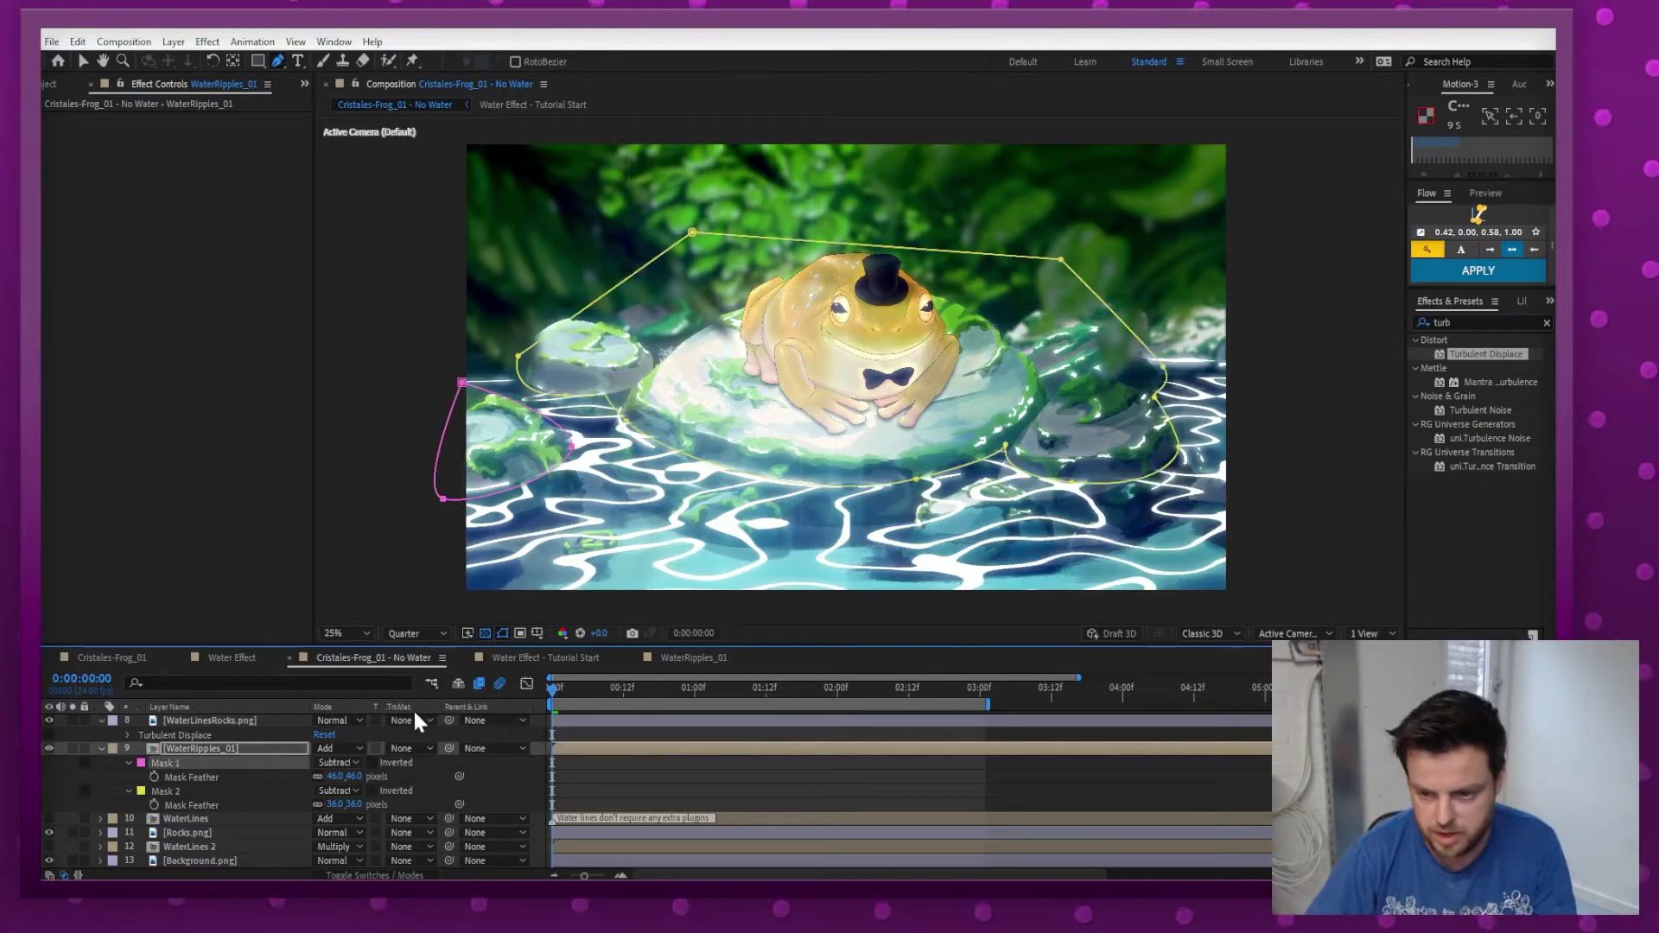
{"action": "left_click", "coordinate": [1063, 503]}
{"action": "left_click_drag", "start_coordinate": [1063, 504], "coordinate": [1143, 503]}
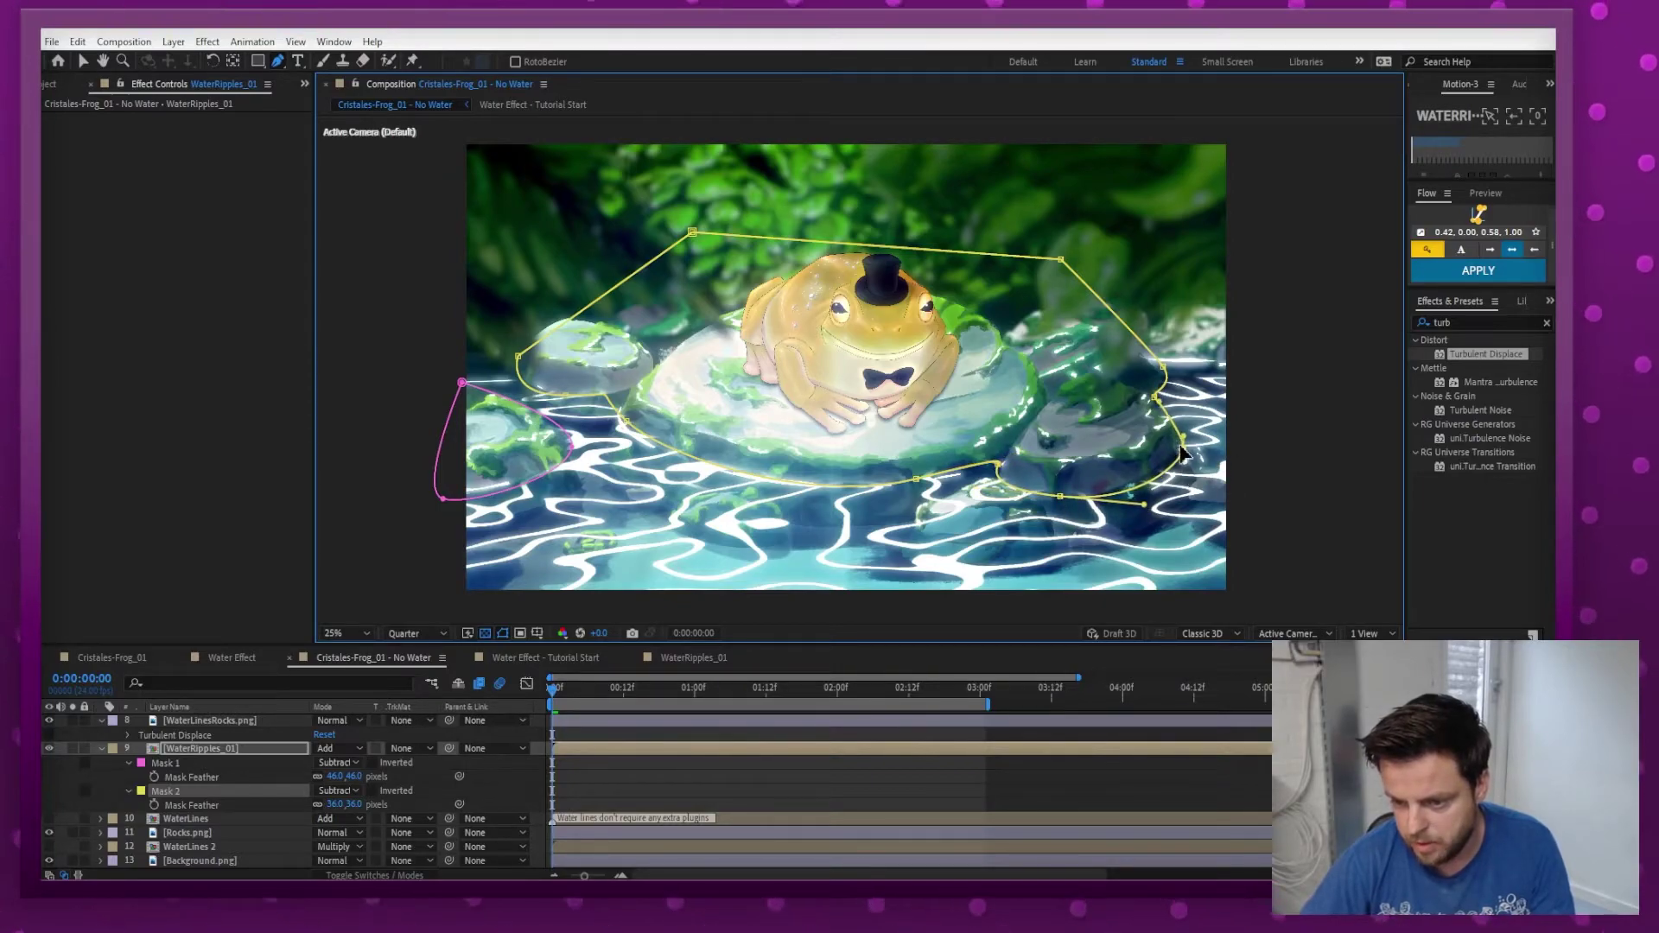
{"action": "left_click", "coordinate": [753, 760]}
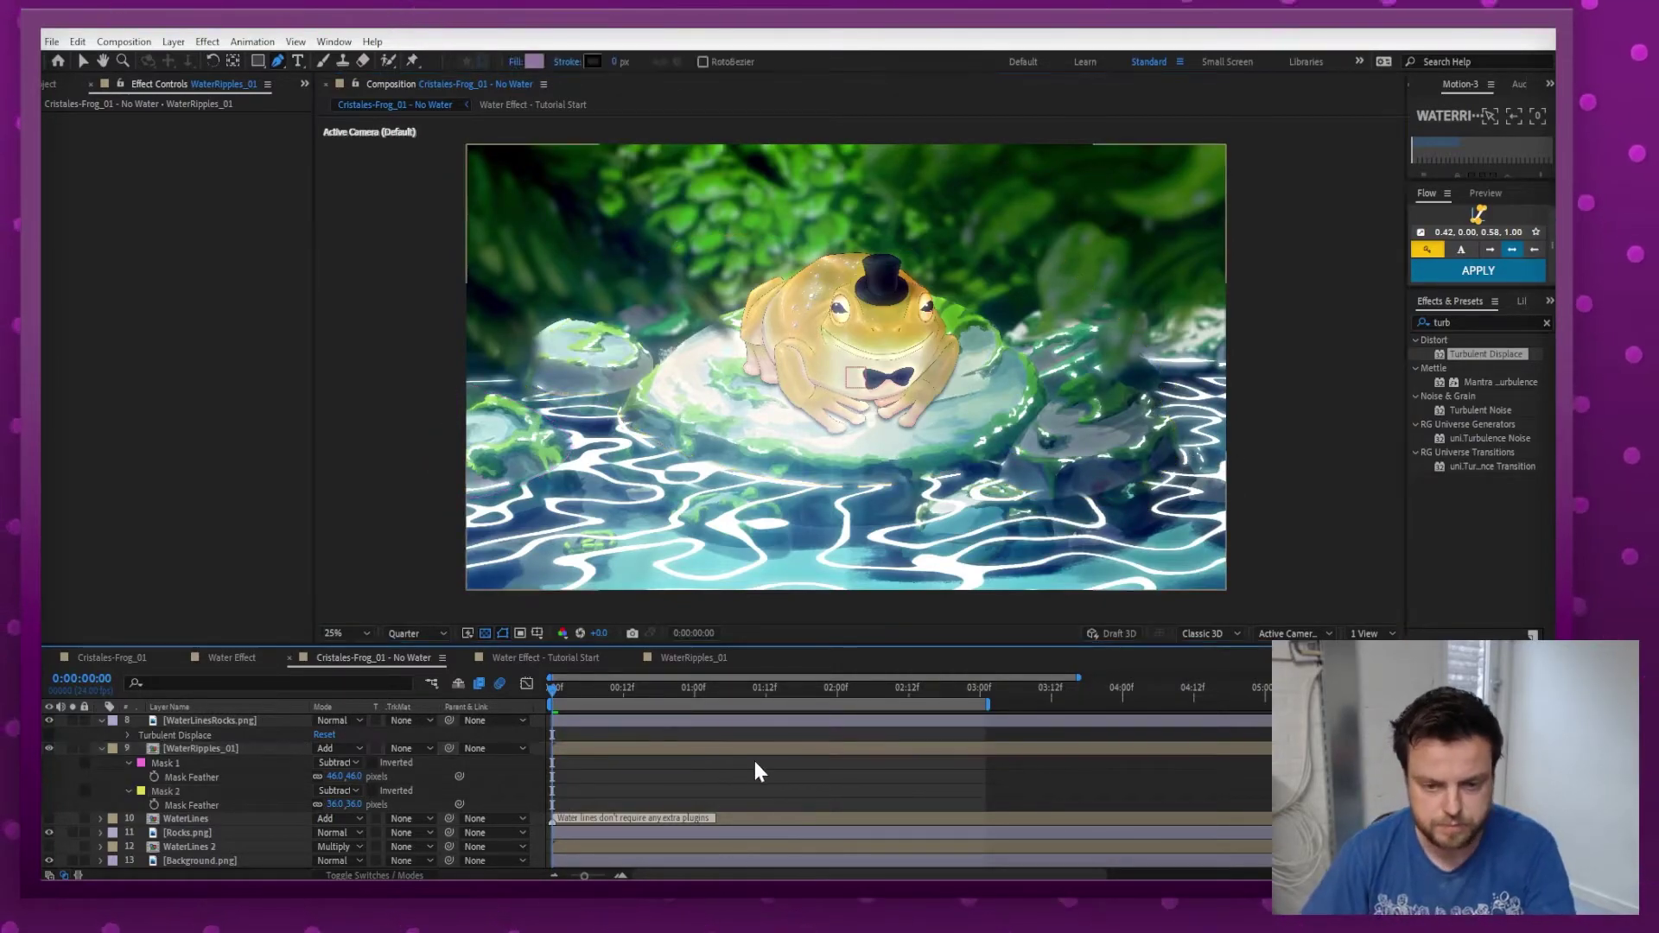
{"action": "key", "text": "space"}
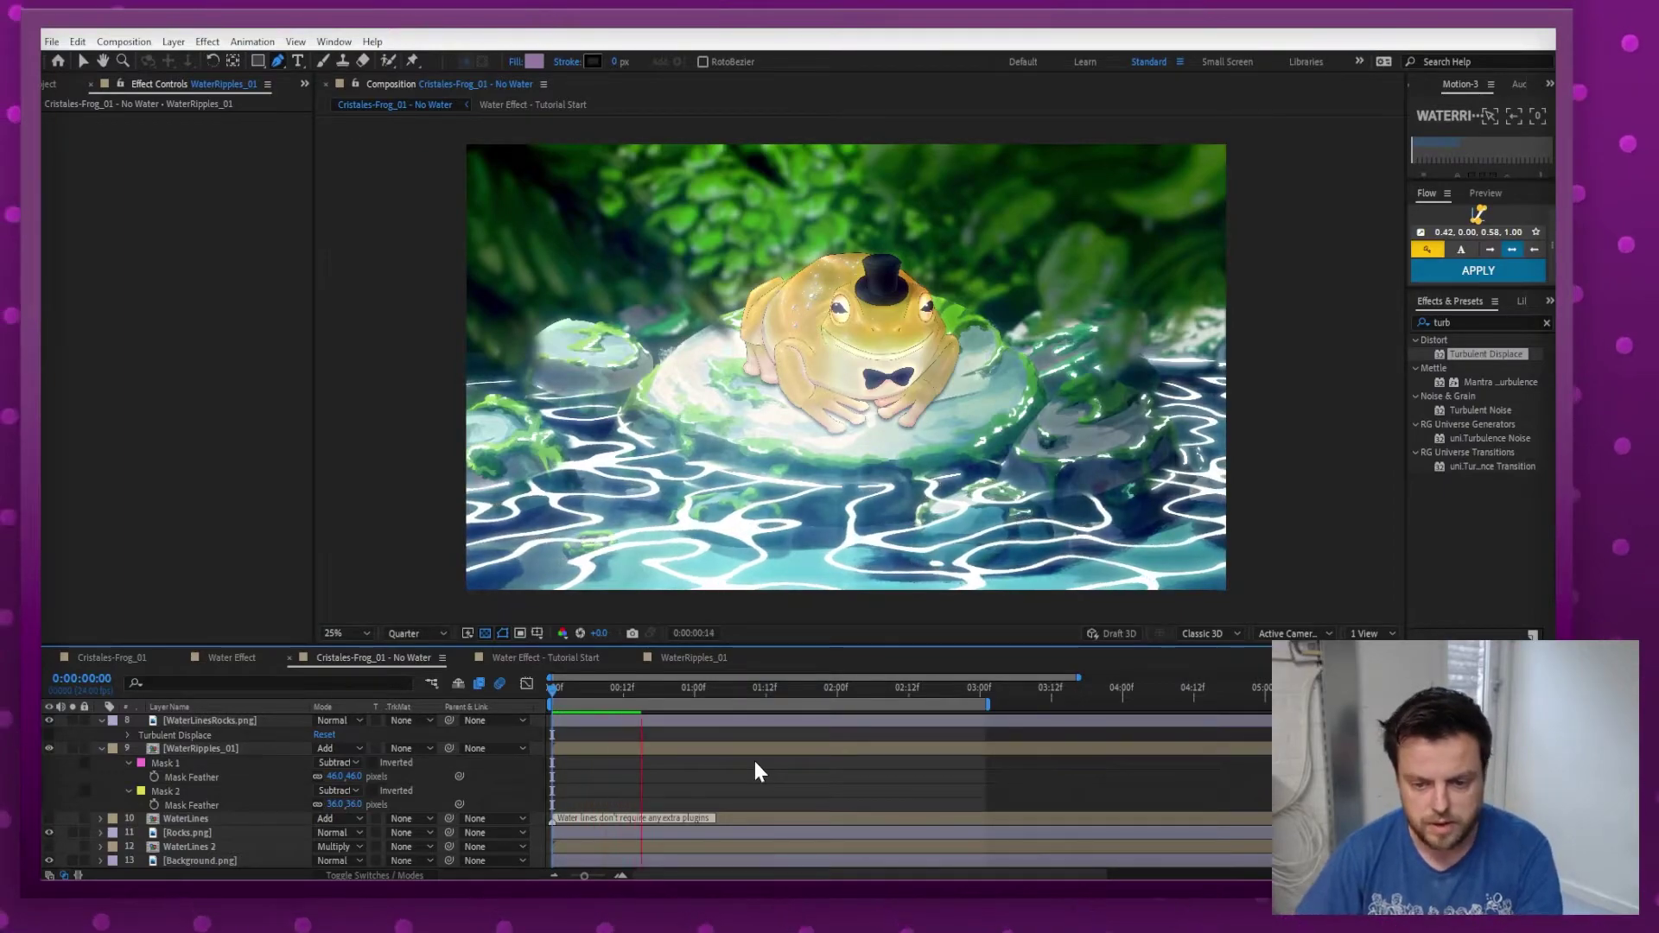
{"action": "key", "text": "space"}
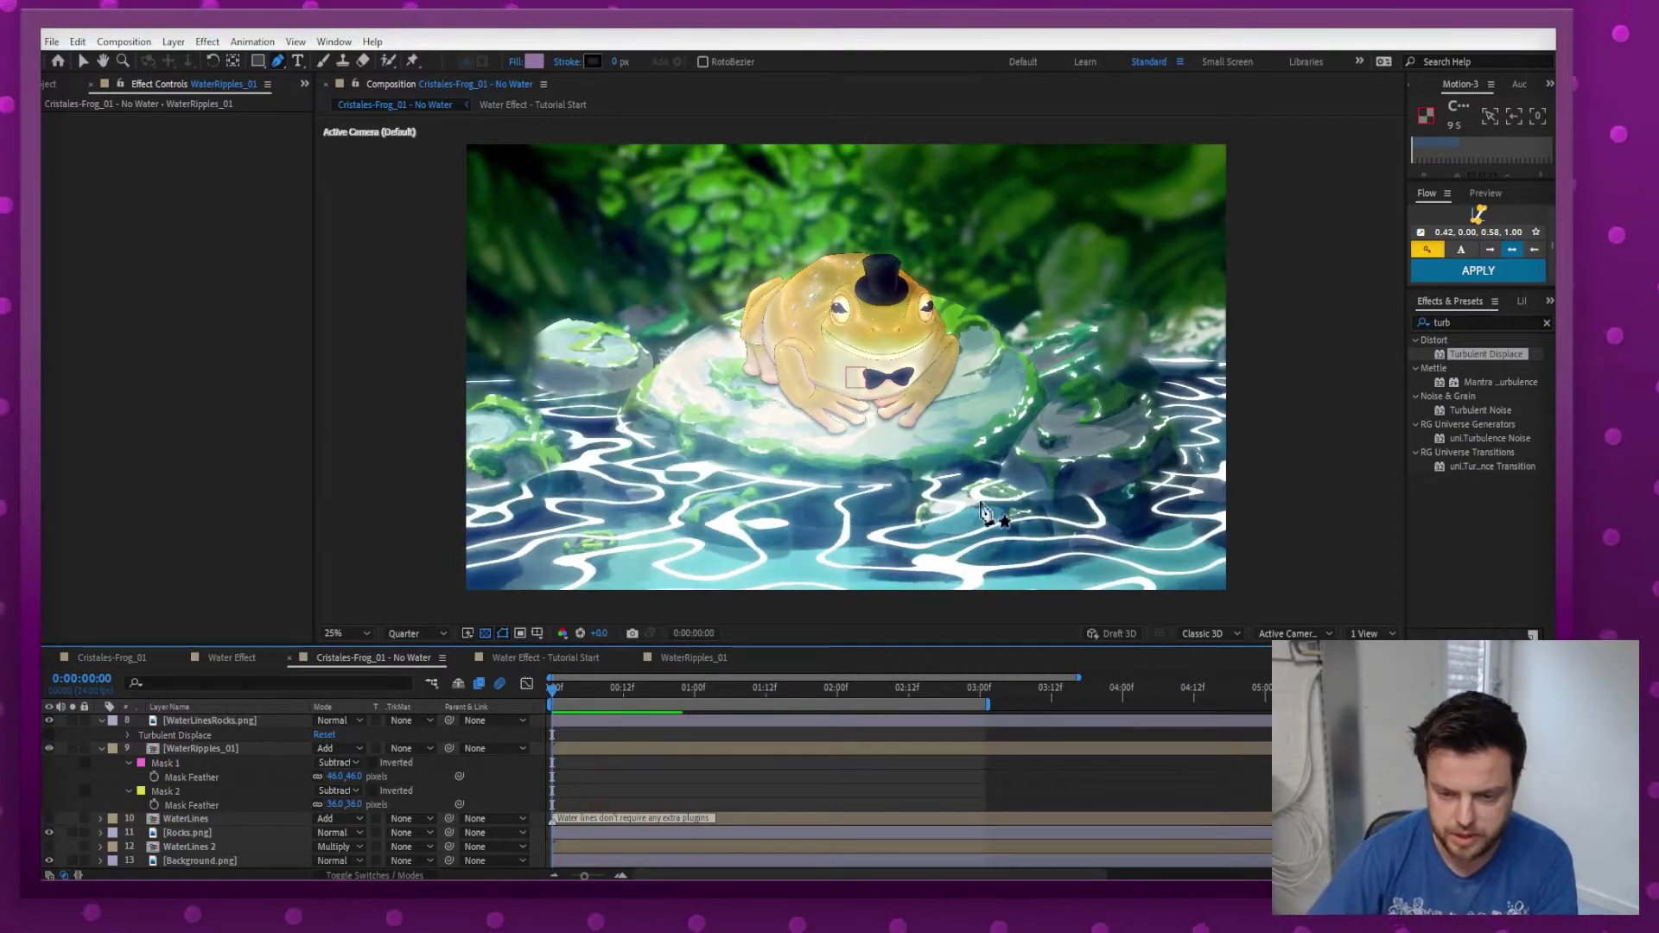
Draw a third closed mask around the small front rock.
{"action": "left_click", "coordinate": [172, 749]}
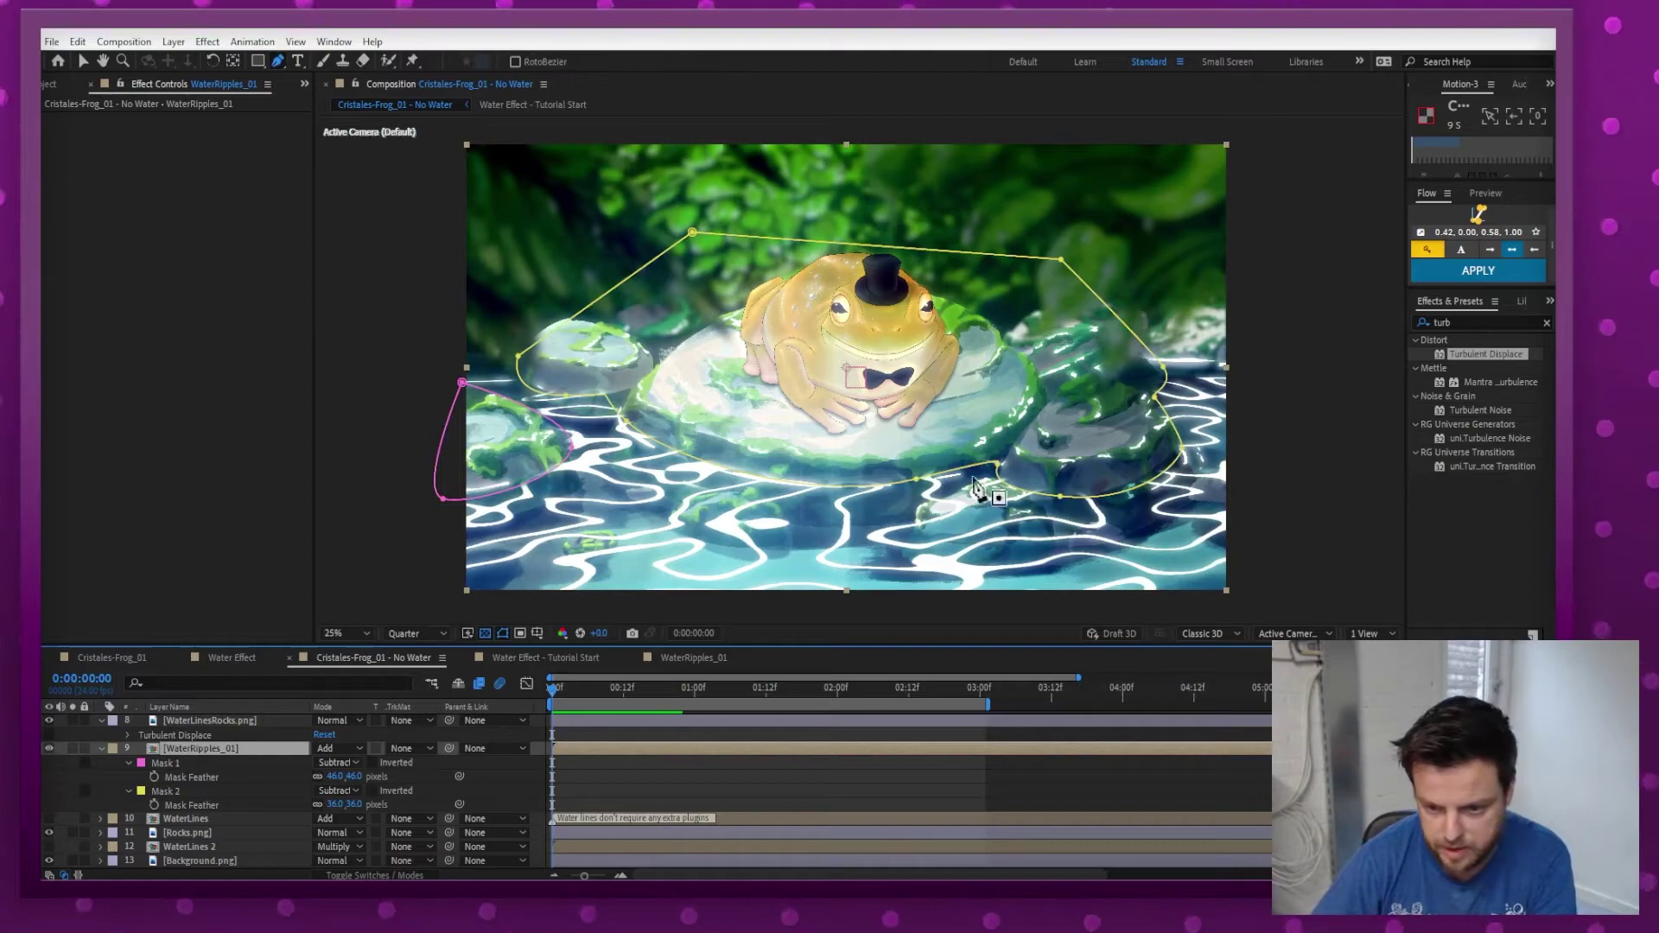
{"action": "left_click", "coordinate": [986, 476]}
{"action": "left_click_drag", "start_coordinate": [916, 525], "coordinate": [939, 542]}
{"action": "left_click_drag", "start_coordinate": [1072, 527], "coordinate": [1074, 546]}
{"action": "left_click_drag", "start_coordinate": [988, 477], "coordinate": [962, 480]}
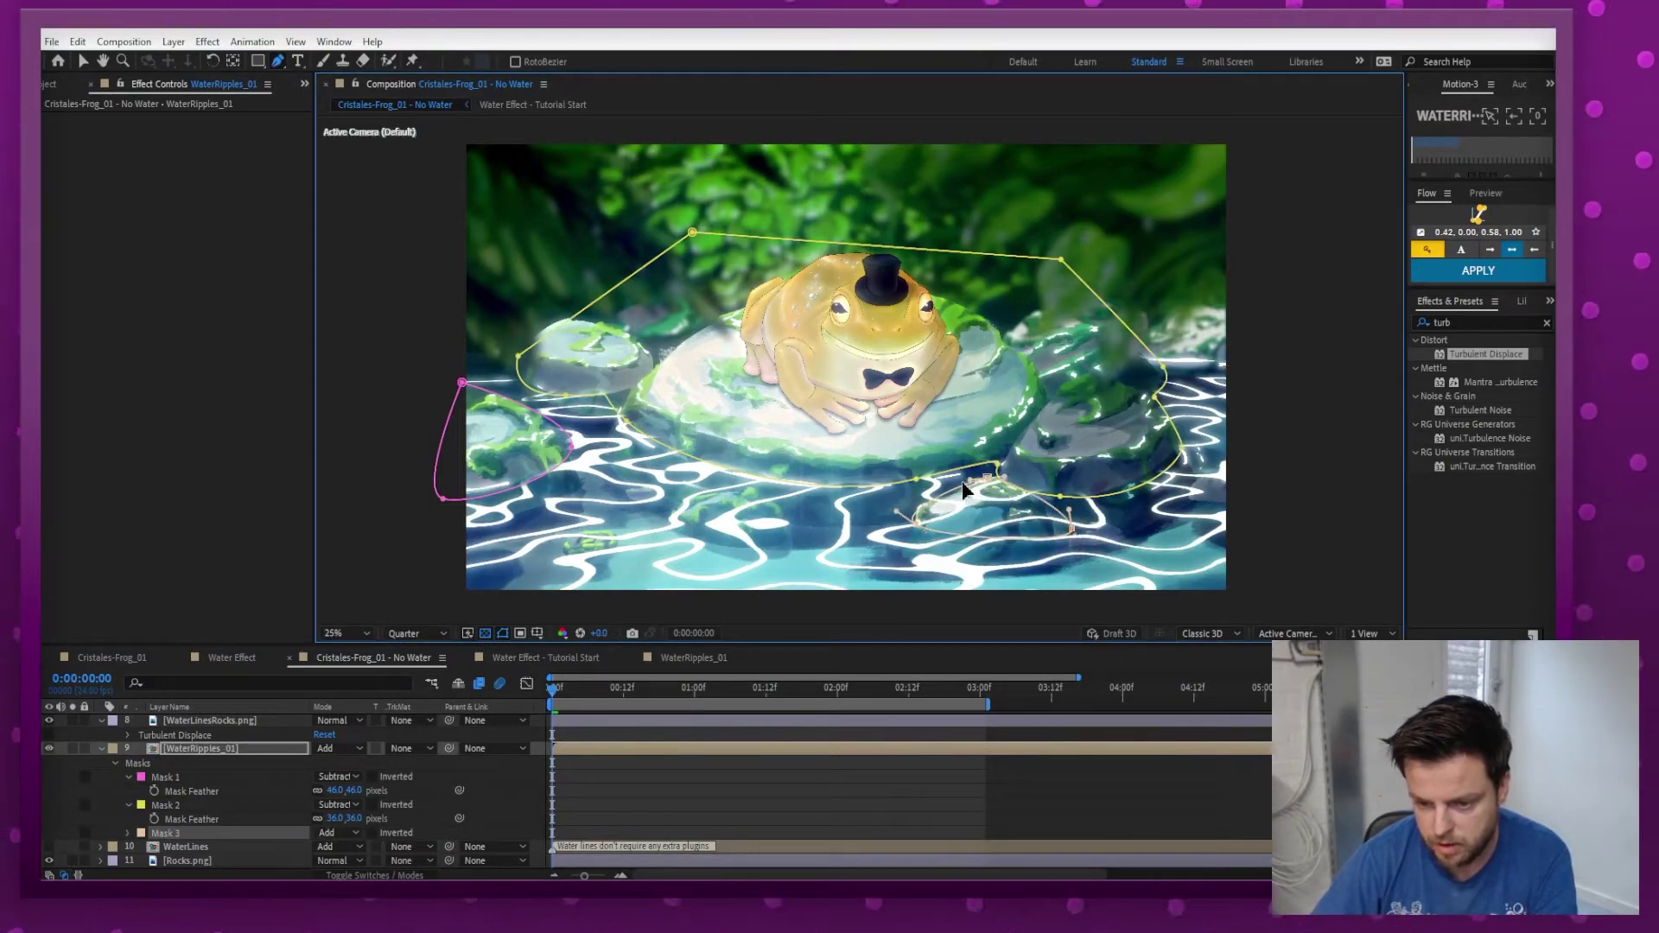
Set Mask 3 to Subtract with a large feather and preview the masked ripples.
{"action": "left_click", "coordinate": [341, 832]}
{"action": "left_click", "coordinate": [346, 744]}
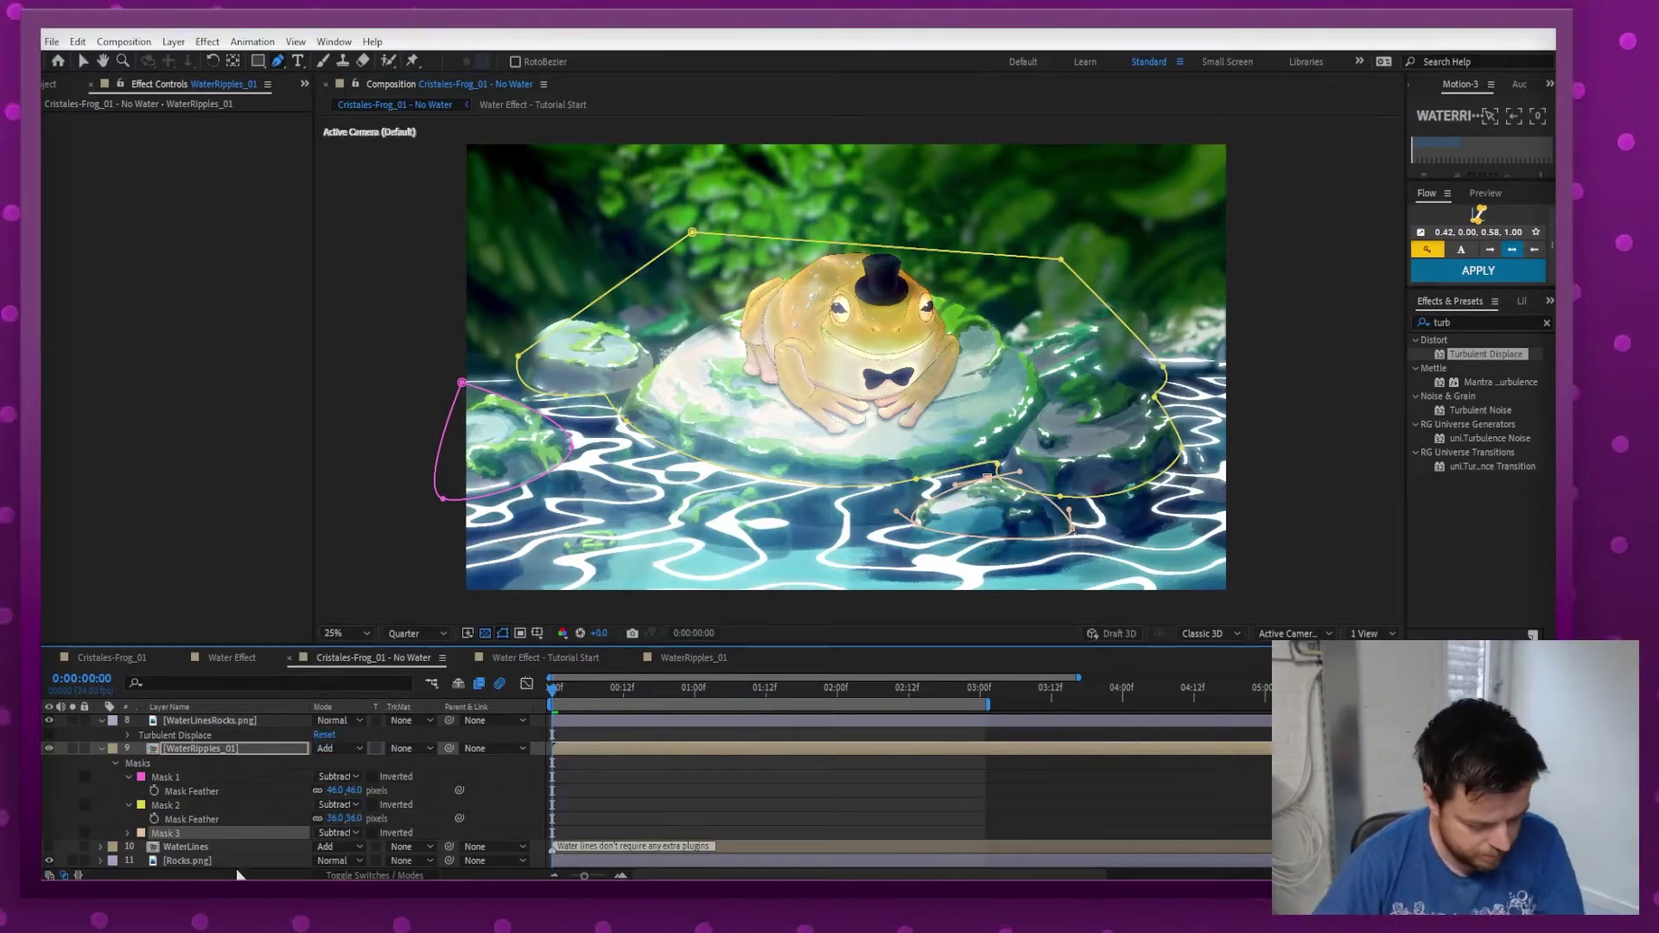
{"action": "key", "text": "f"}
{"action": "left_click_drag", "start_coordinate": [337, 832], "coordinate": [344, 831]}
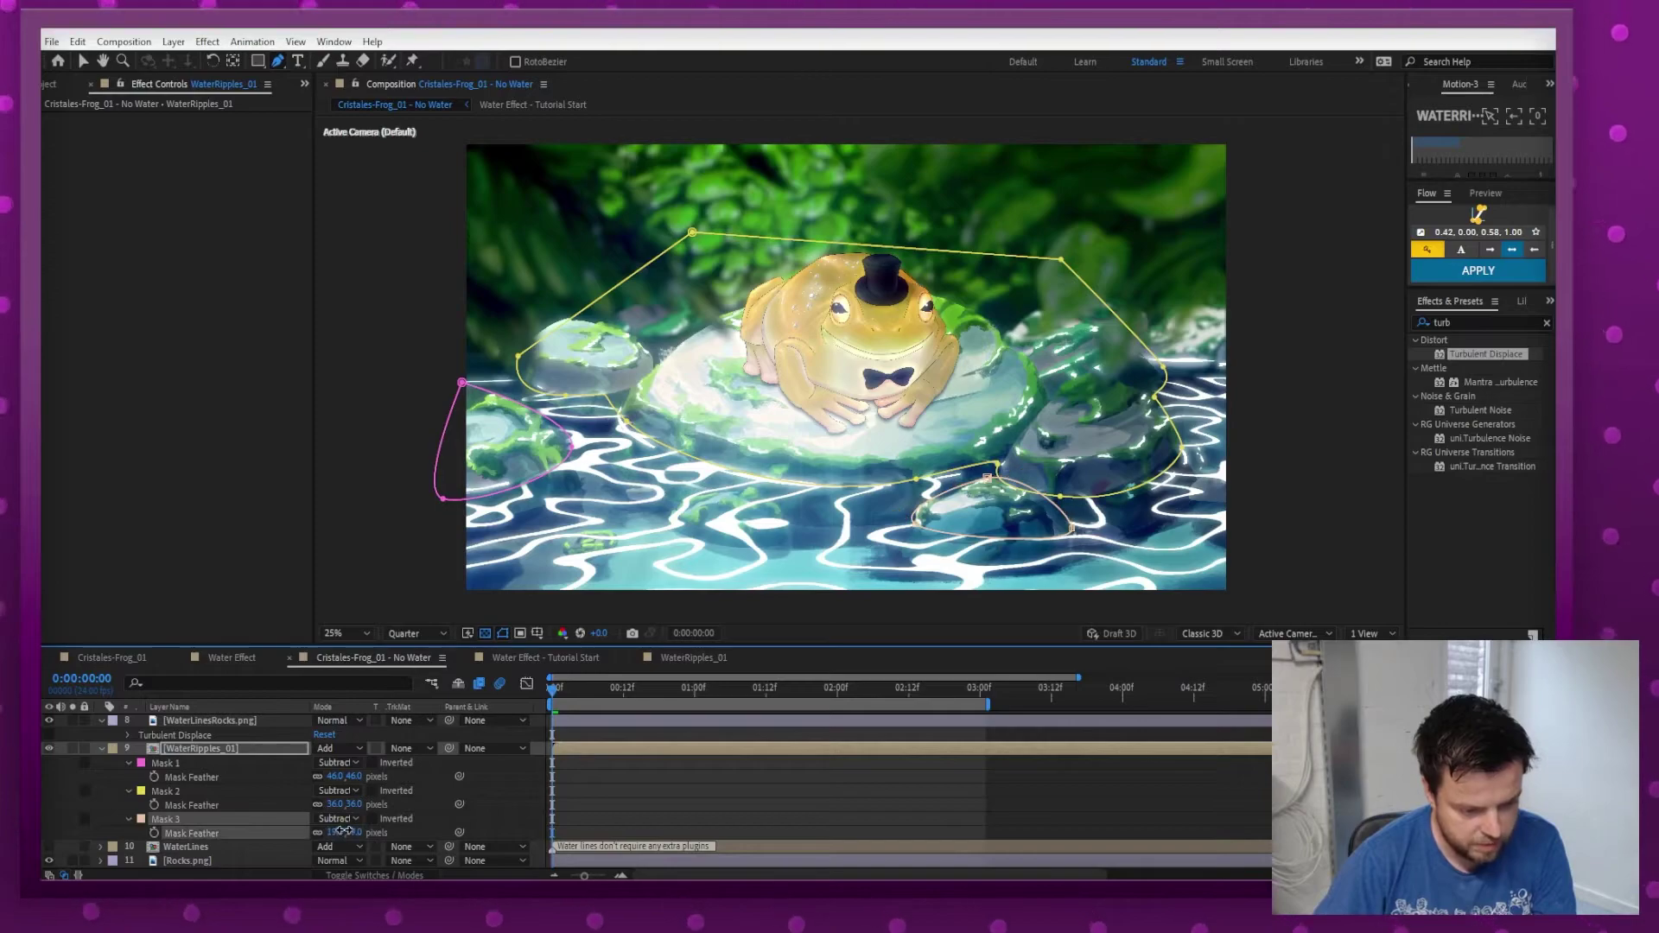
{"action": "key", "text": "F2"}
{"action": "key", "text": "space"}
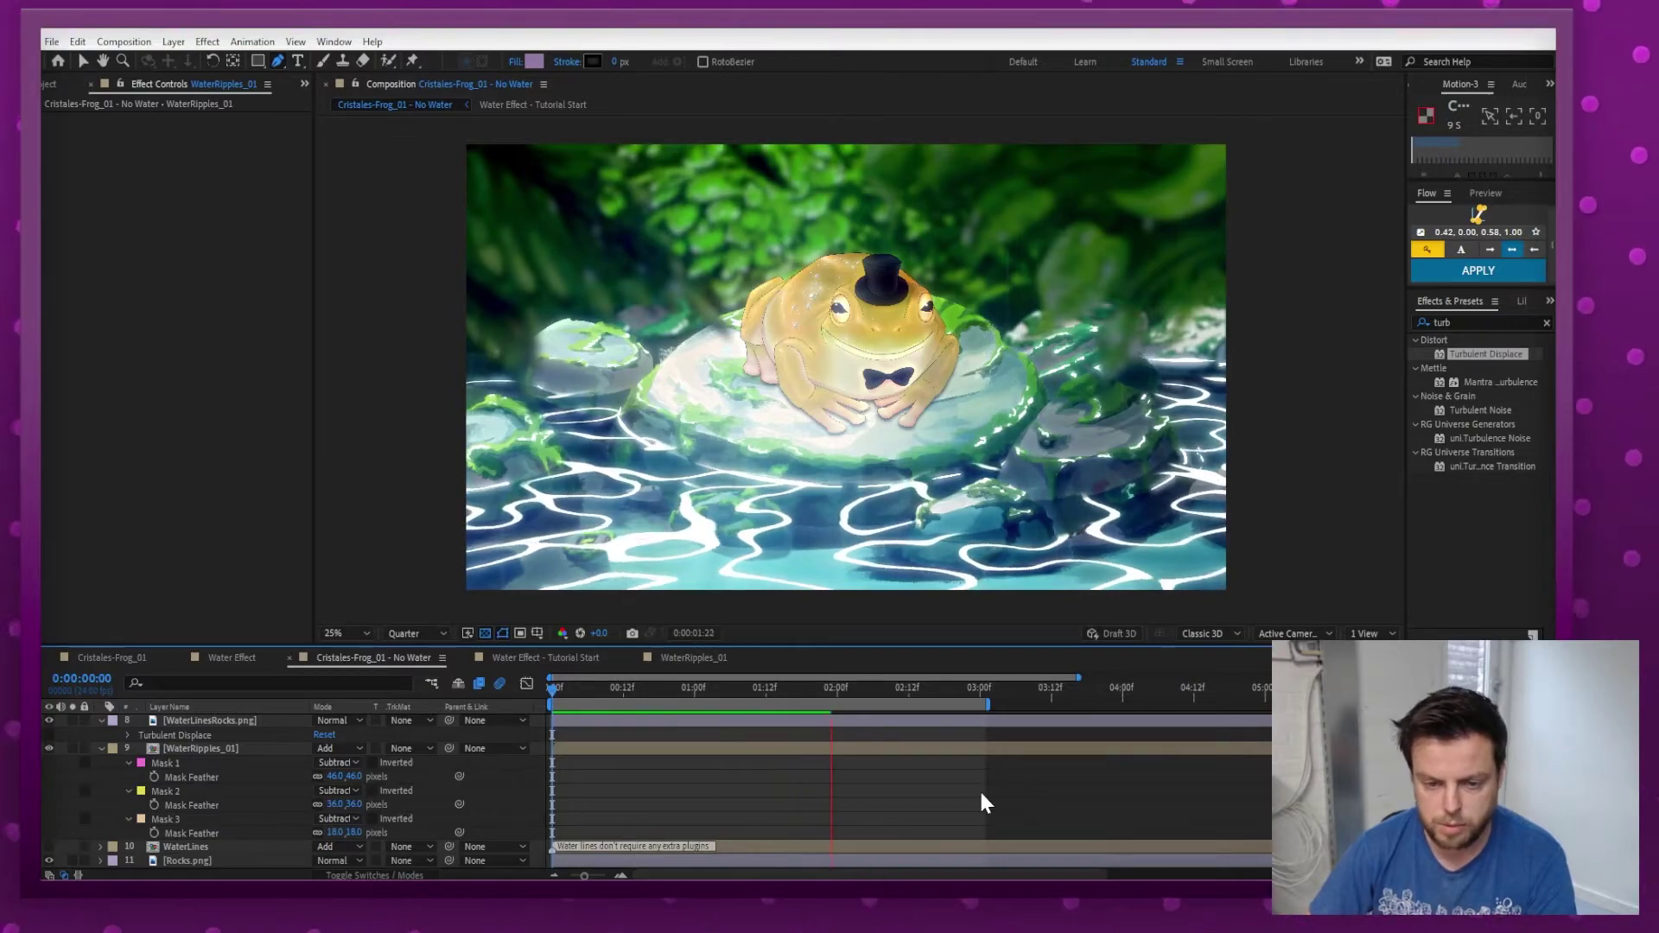
Solo WaterLinesRocks.png on a black background and test the second turbulence's Evolution.
{"action": "key", "text": "space"}
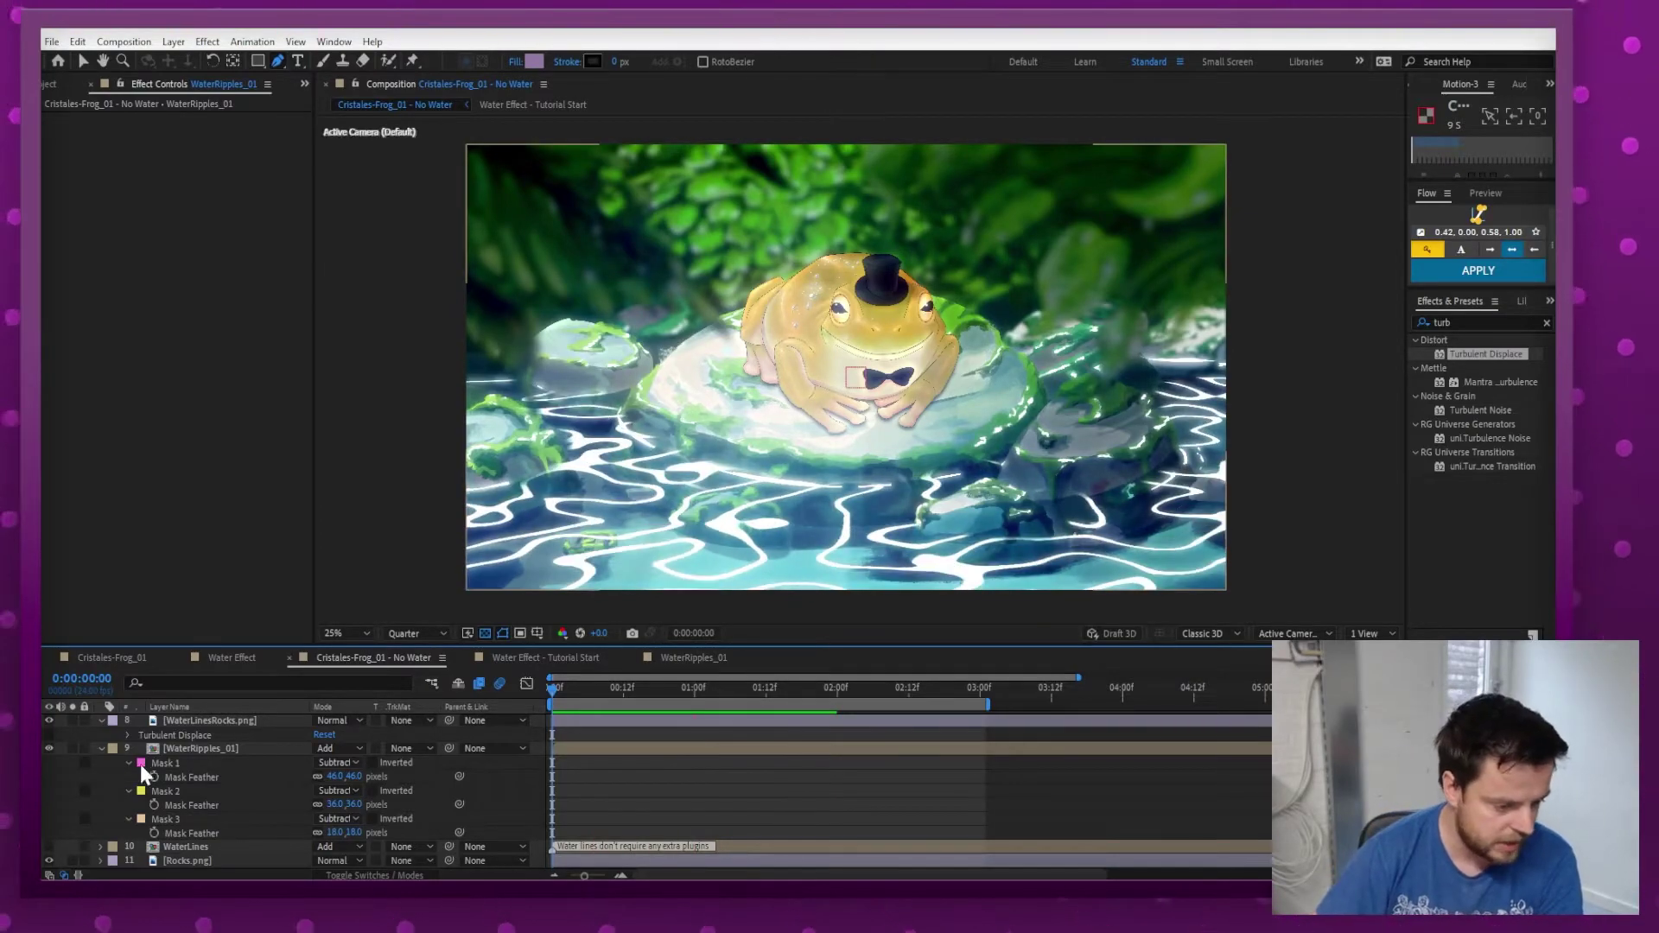
{"action": "left_click", "coordinate": [73, 719]}
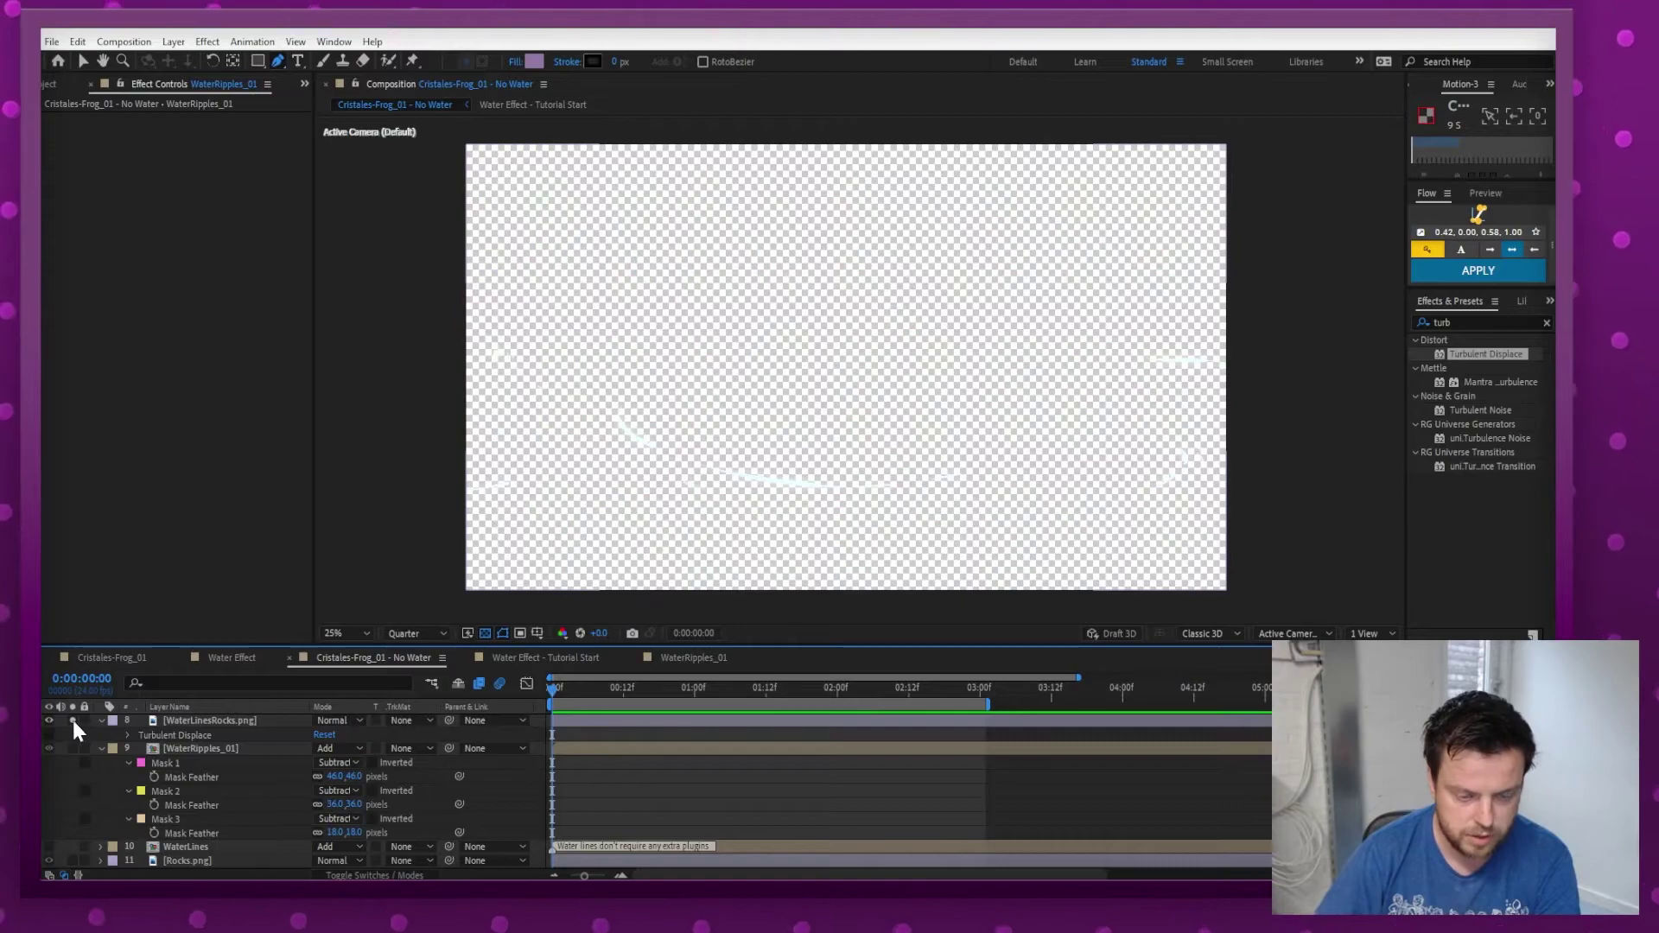
{"action": "left_click", "coordinate": [484, 635]}
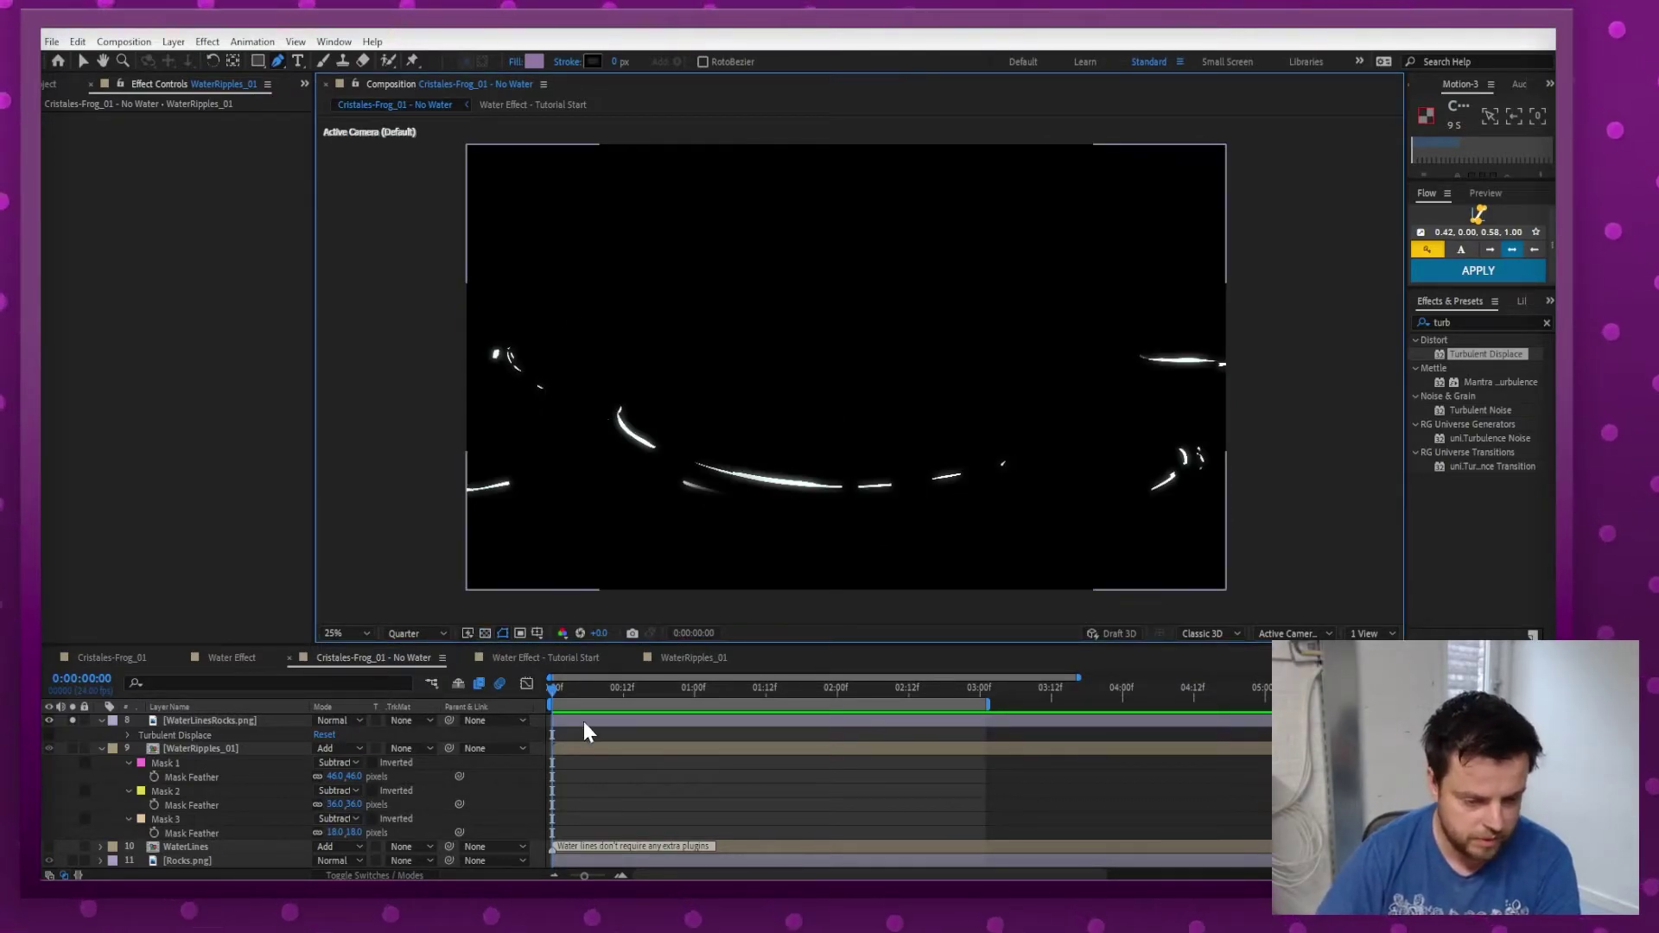
{"action": "left_click_drag", "start_coordinate": [1494, 363], "coordinate": [203, 836]}
{"action": "left_click_drag", "start_coordinate": [210, 399], "coordinate": [1029, 382]}
{"action": "key", "text": "ctrl+z"}
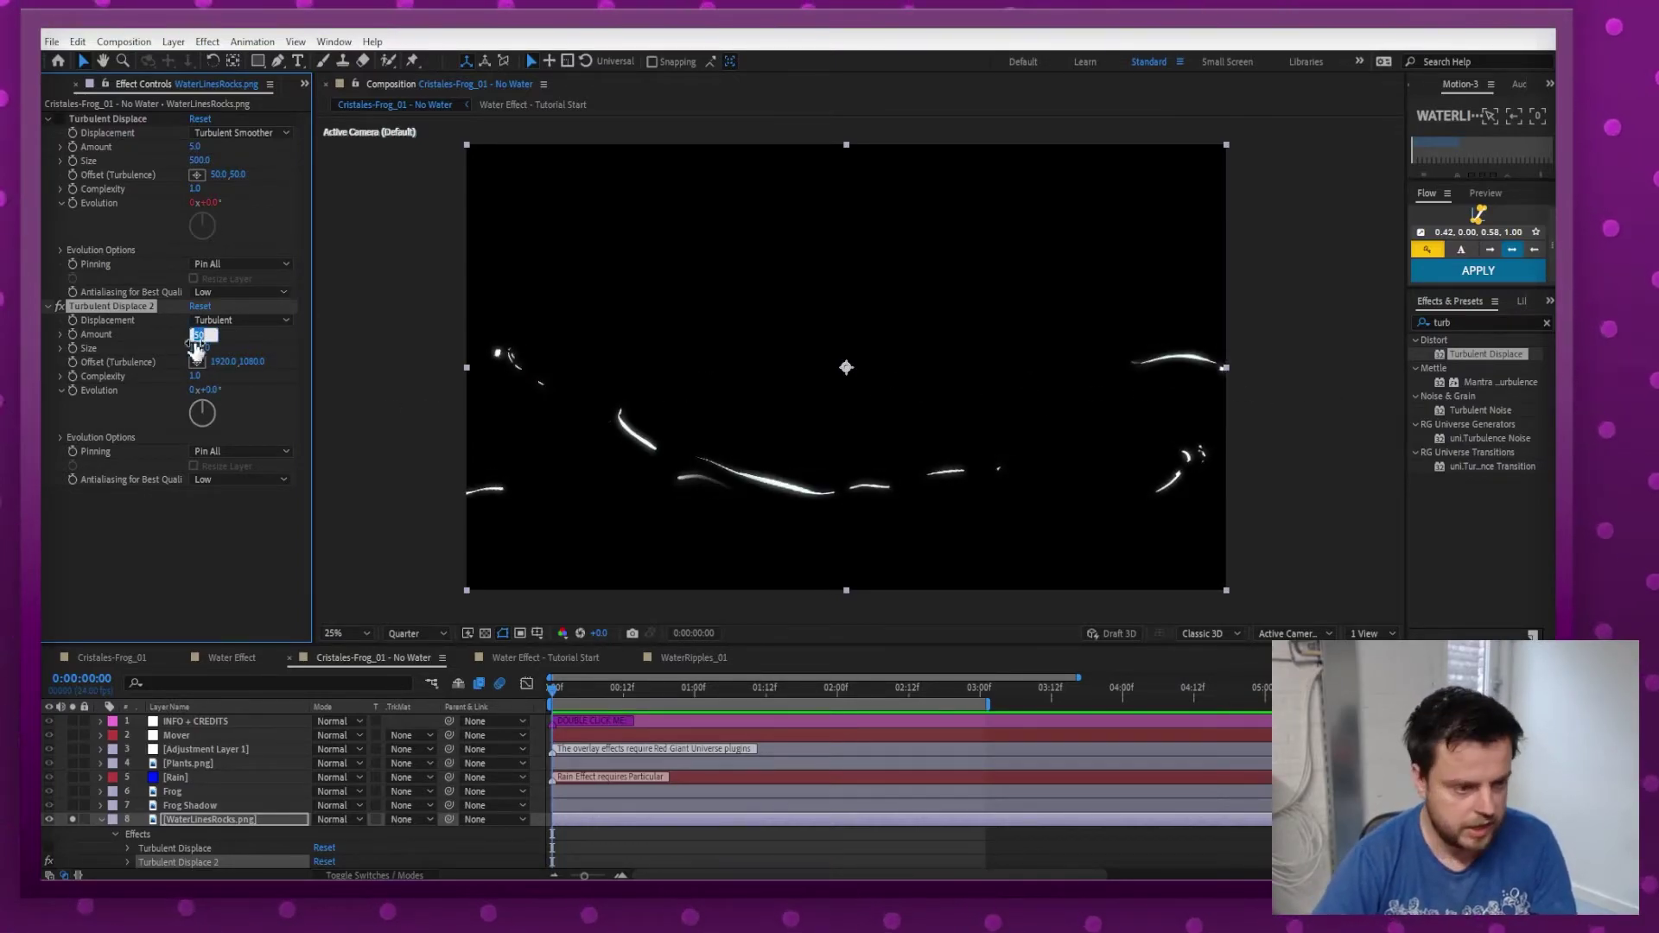
Set Turbulent Displace 2's Amount to 20 and Size to 50.
{"action": "key", "text": "Return"}
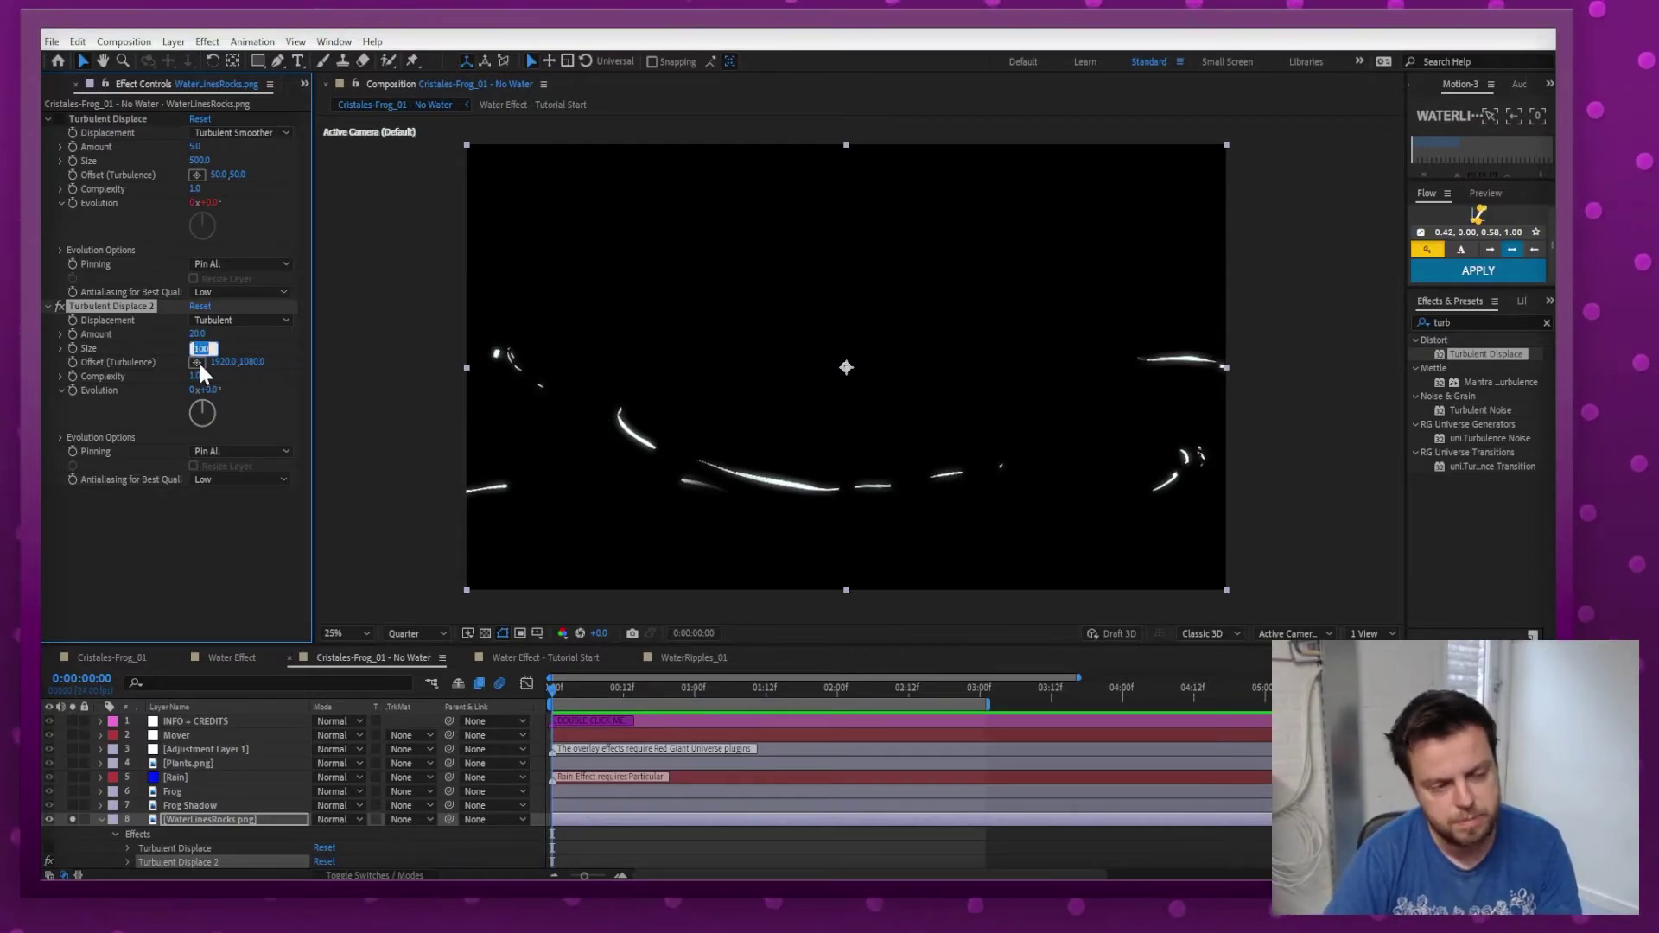
{"action": "type", "text": "300"}
{"action": "key", "text": "Return"}
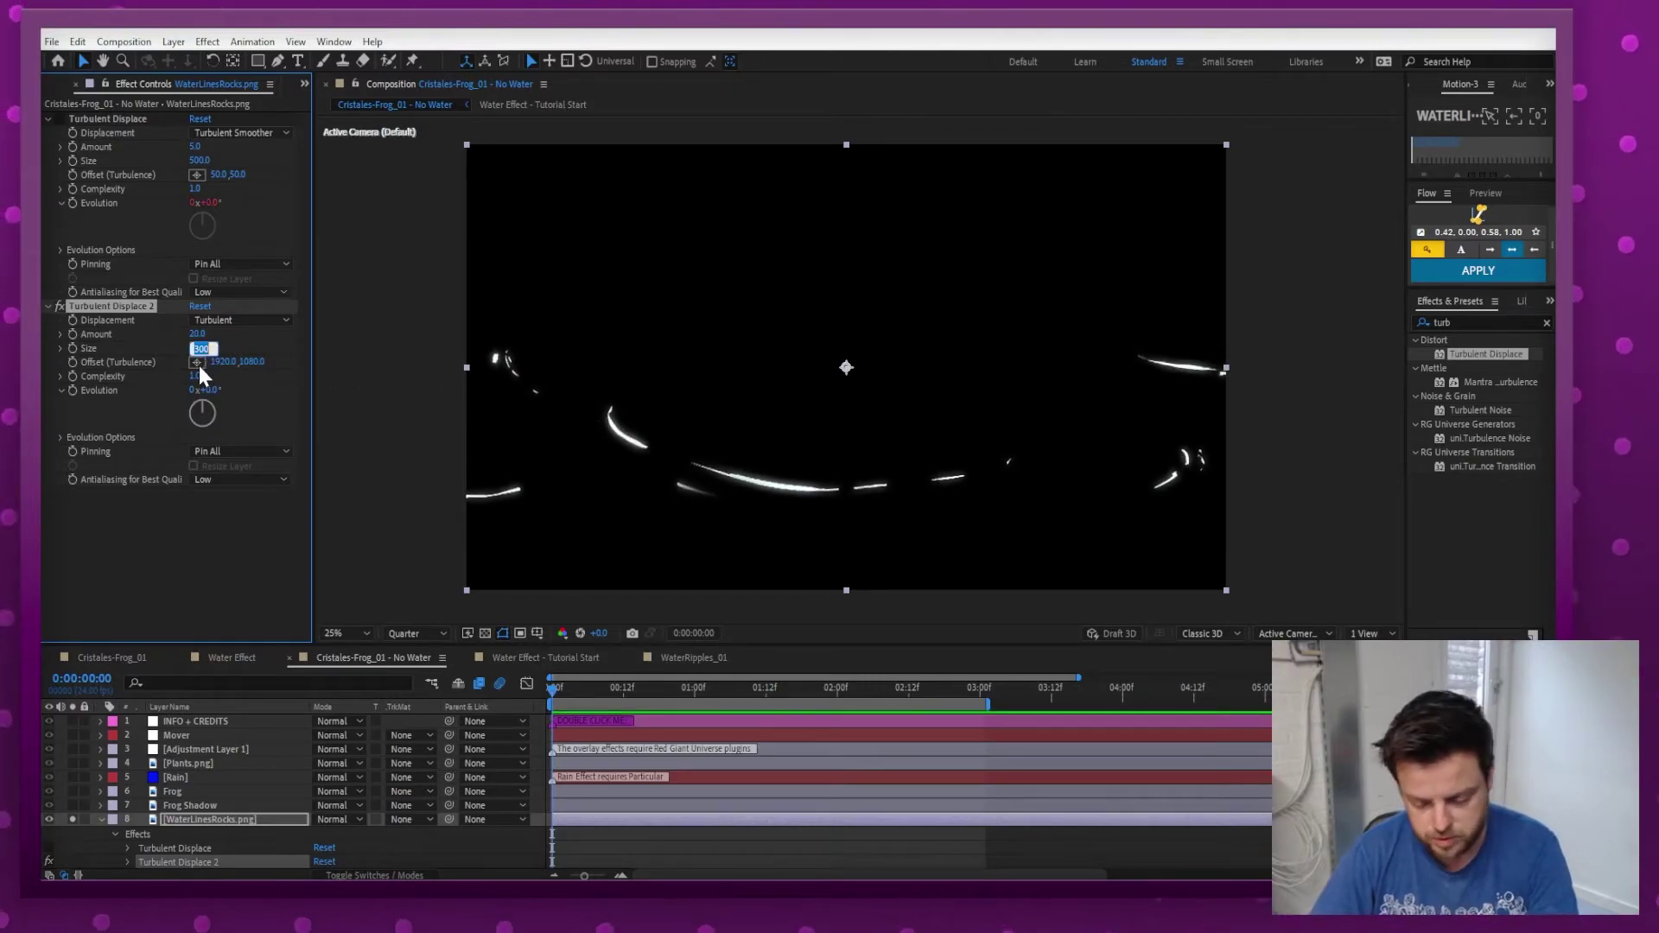
{"action": "type", "text": "50"}
{"action": "key", "text": "Return"}
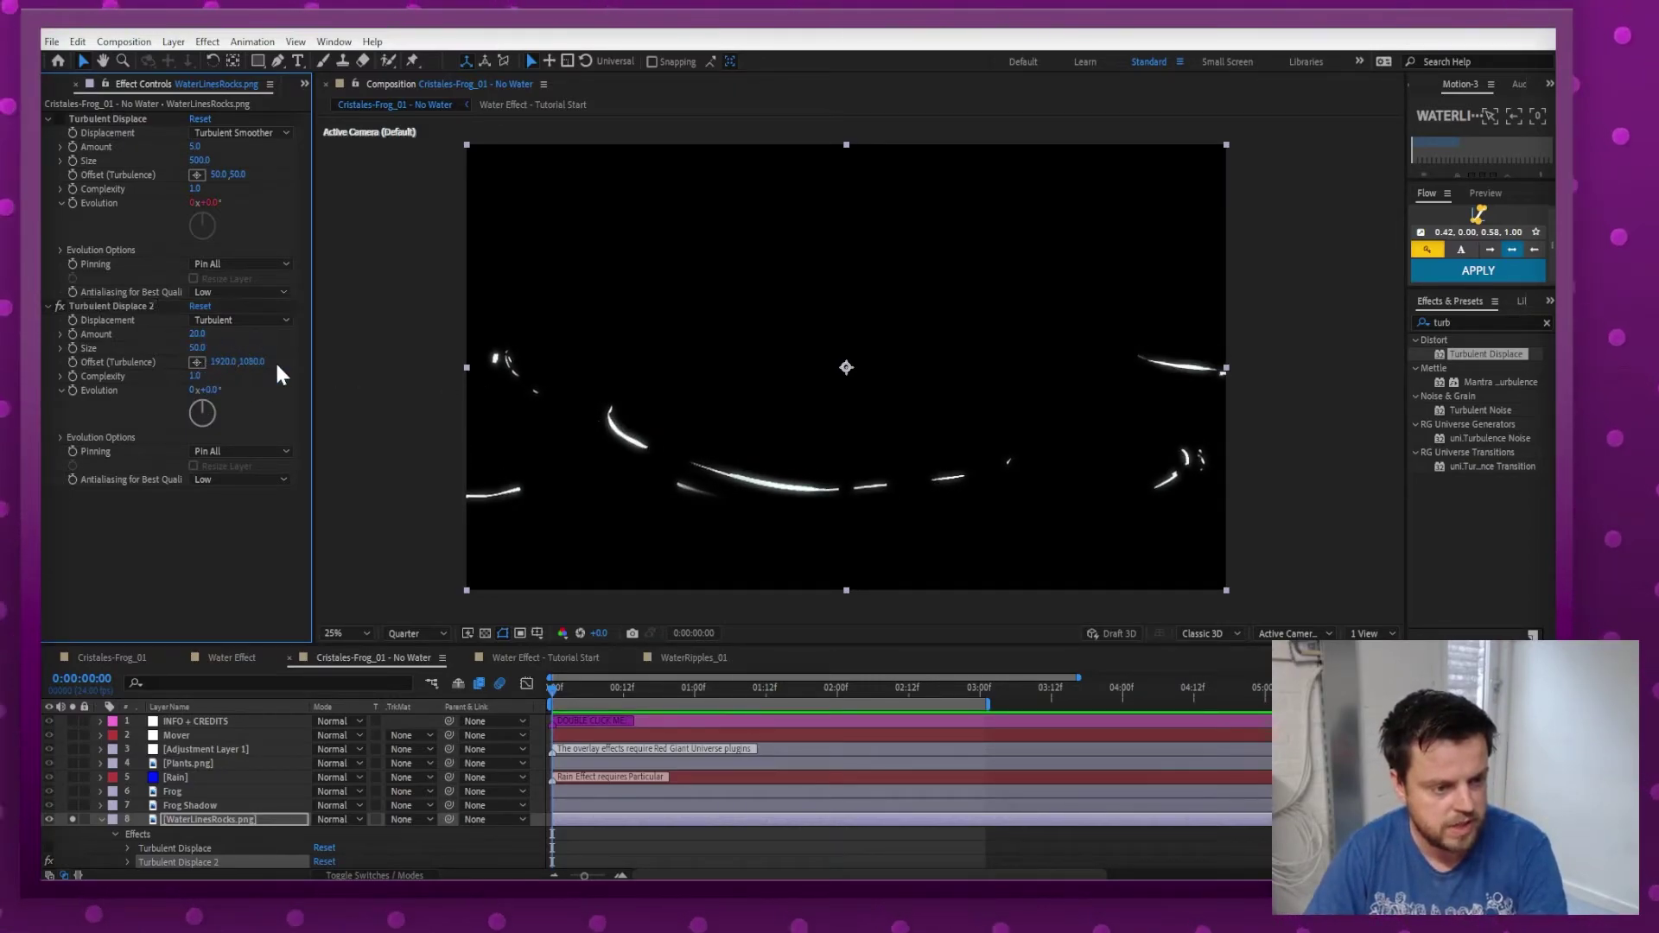
{"action": "left_click_drag", "start_coordinate": [205, 390], "coordinate": [690, 387]}
{"action": "key", "text": "ctrl+z"}
Drive Turbulent Displace 2's Evolution with the expression time*200 and preview it.
{"action": "scroll", "coordinate": [265, 864], "scroll_direction": "down", "scroll_amount": 3}
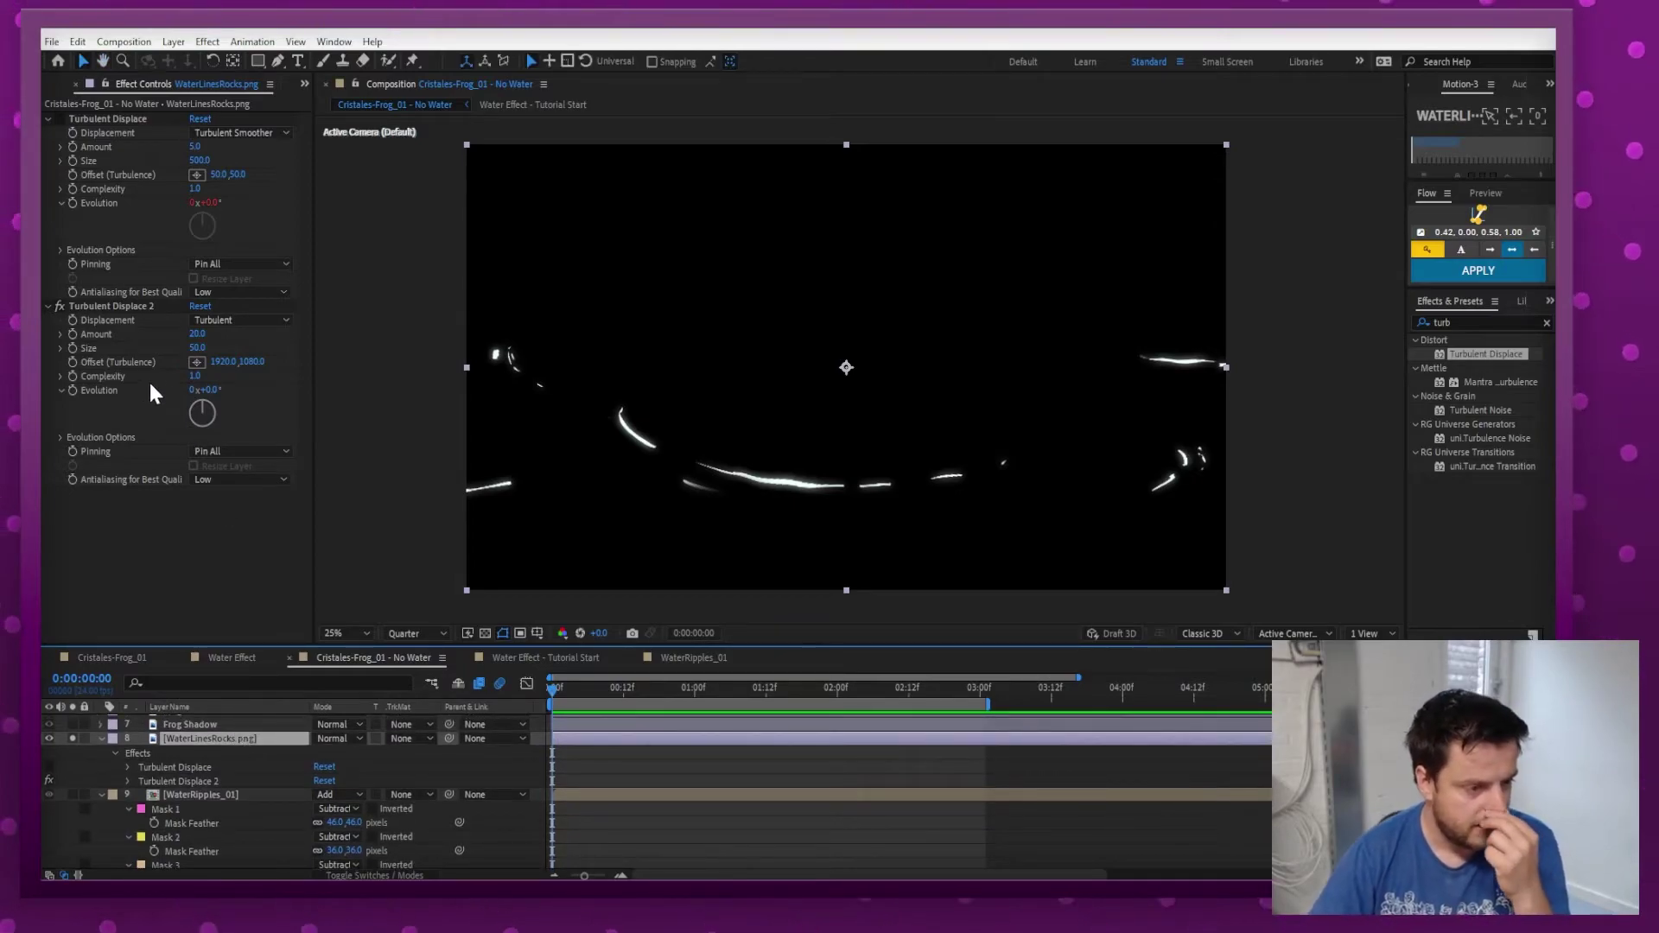
{"action": "left_click", "coordinate": [73, 389], "text": "alt"}
{"action": "type", "text": "time"}
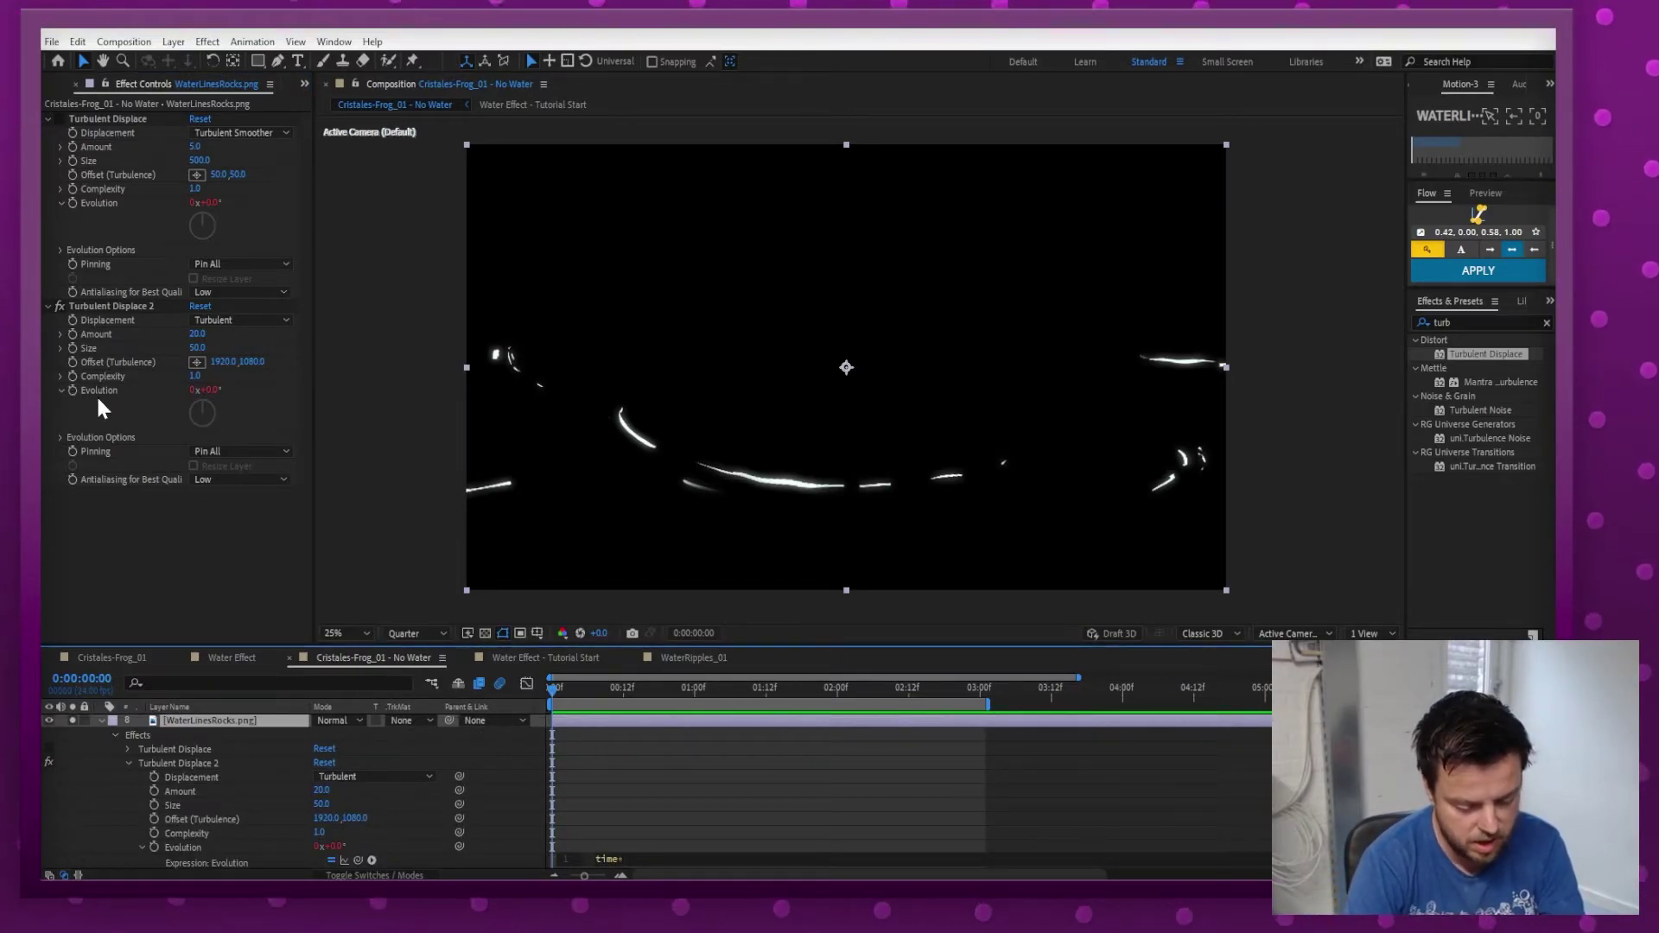
{"action": "type", "text": "*200"}
{"action": "key", "text": "KP_Enter"}
{"action": "key", "text": "space"}
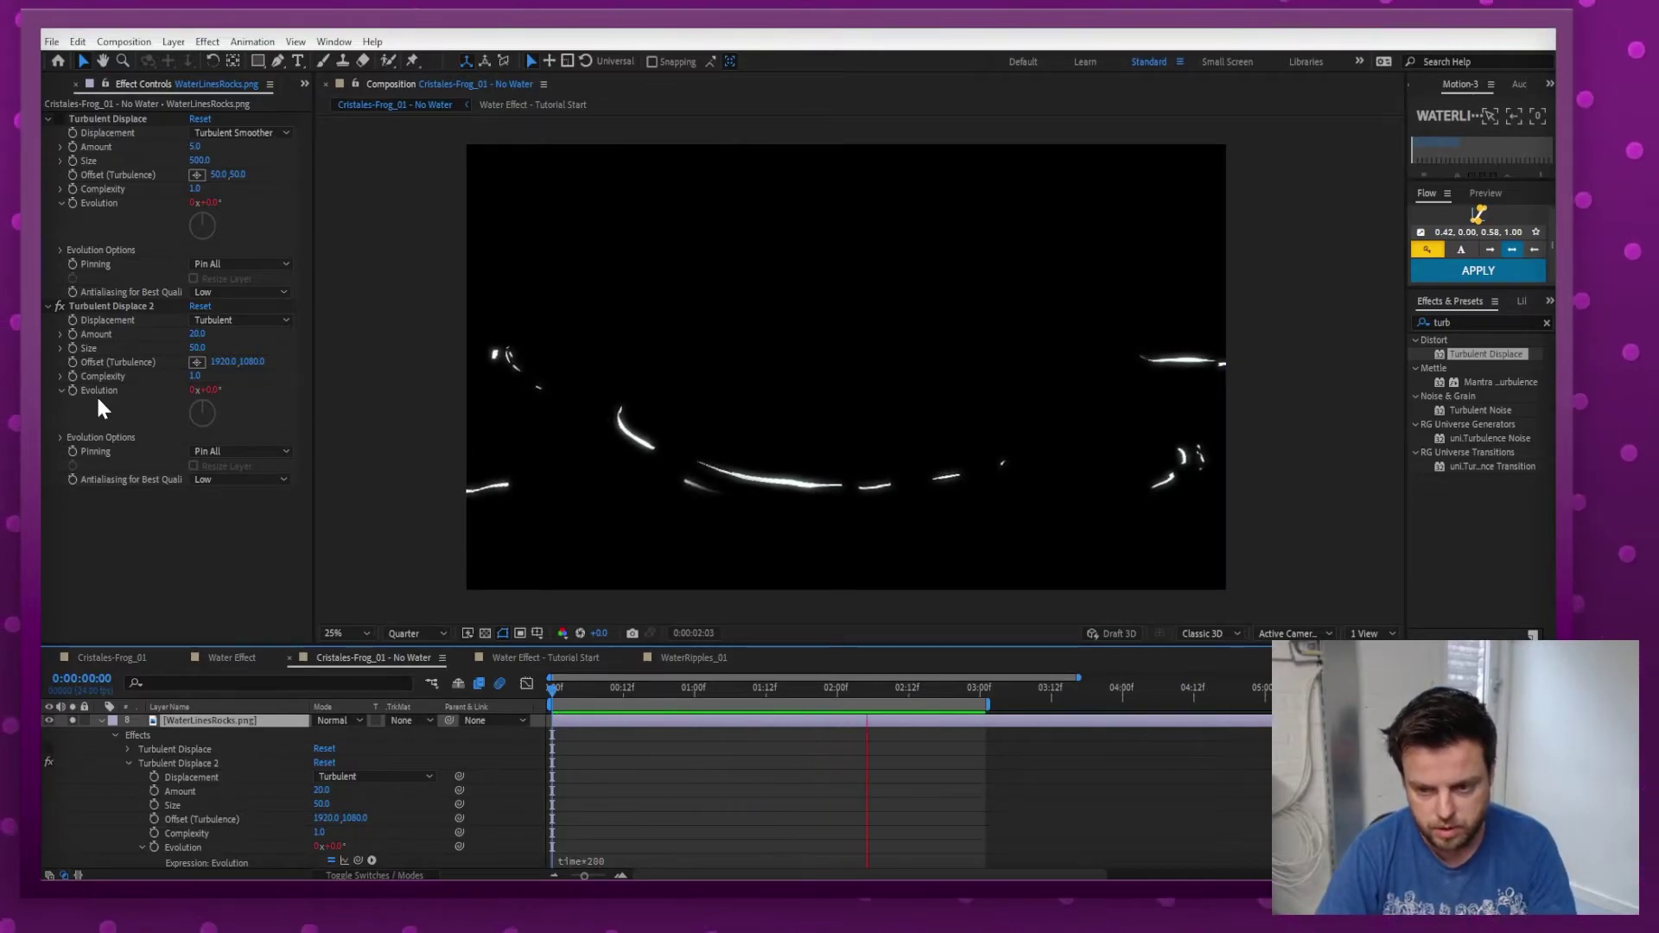
{"action": "key", "text": "space"}
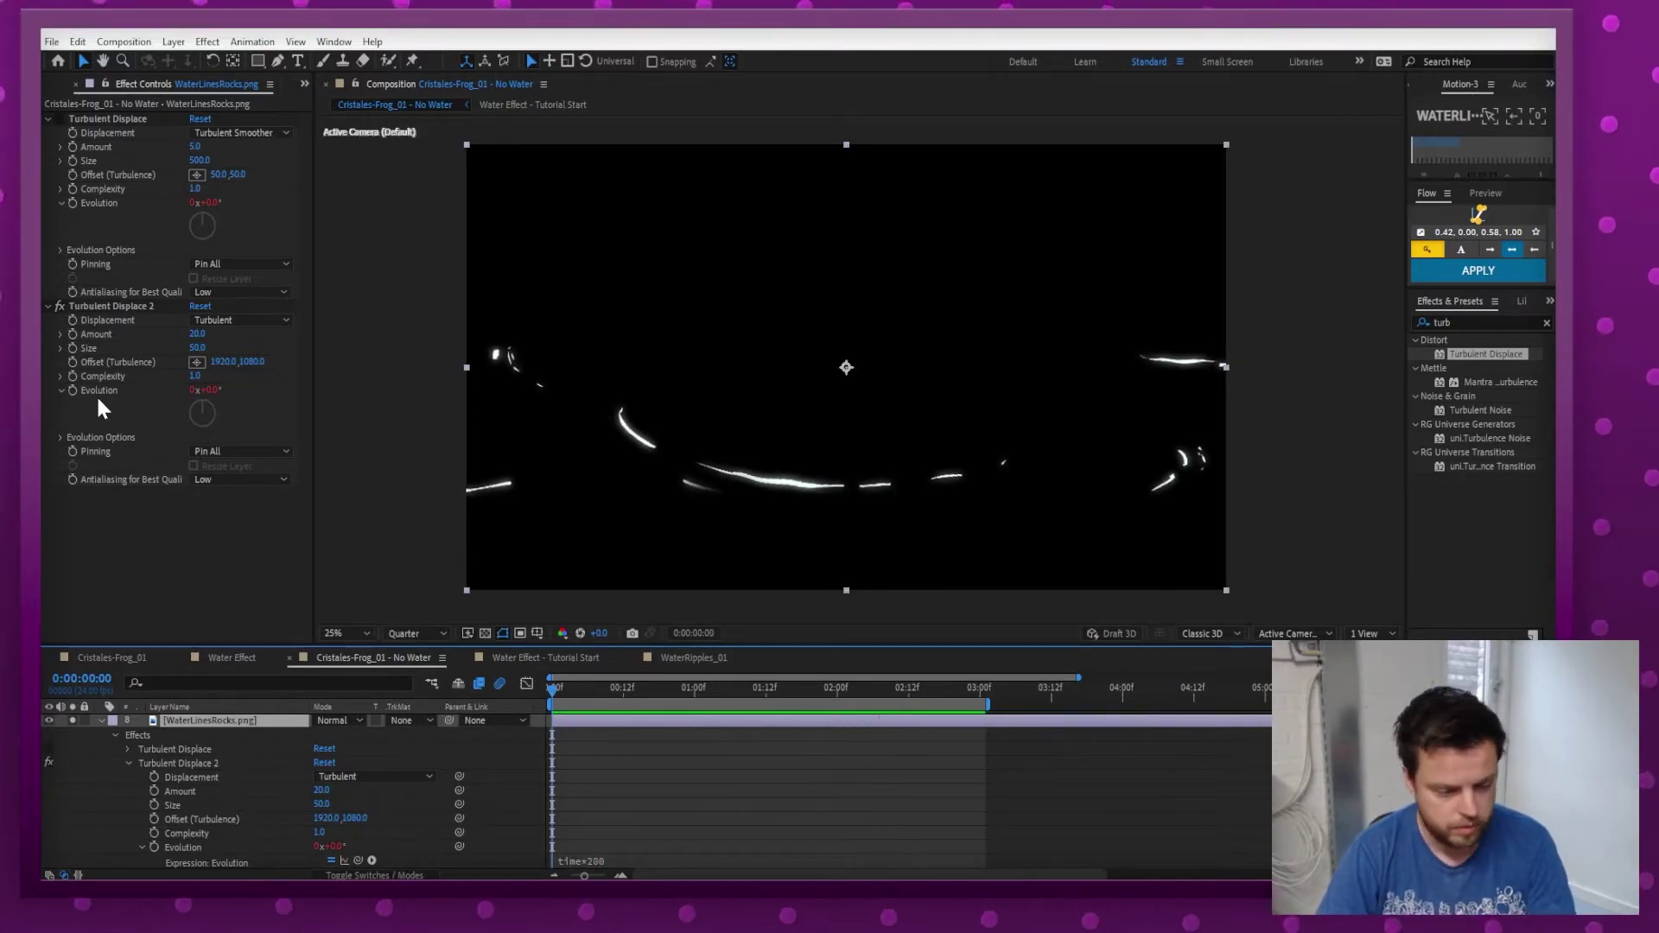
Unsolo the water lines layer and preview the wobbling lines in the full scene.
{"action": "left_click", "coordinate": [101, 721]}
{"action": "left_click", "coordinate": [73, 720]}
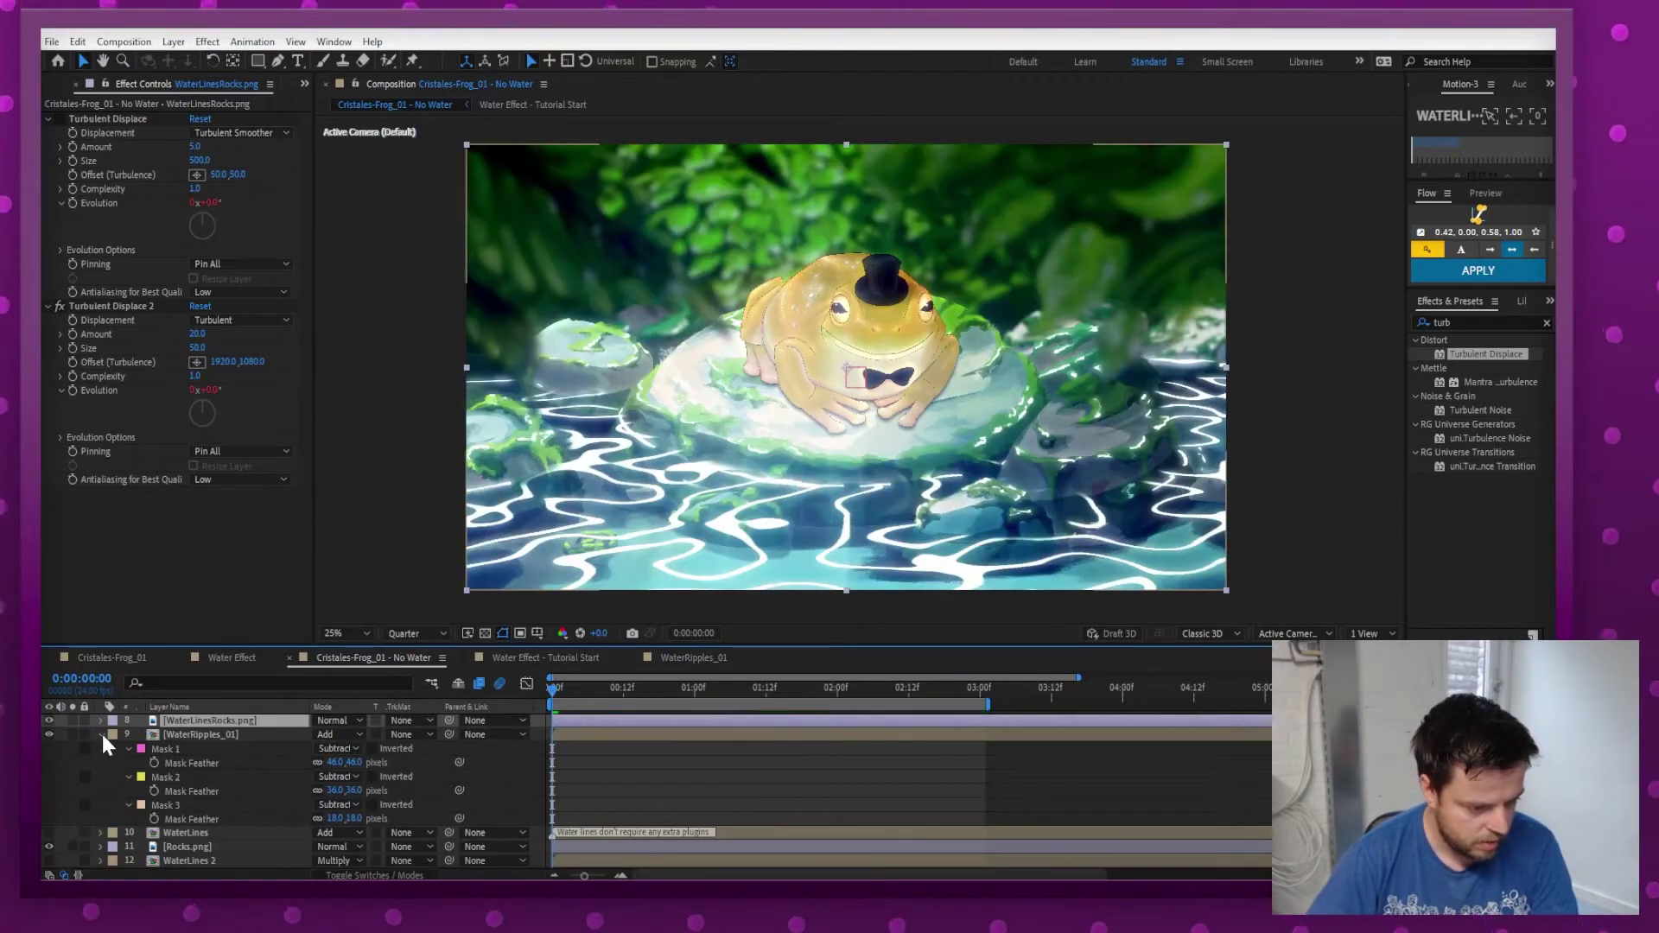
{"action": "scroll", "coordinate": [102, 734], "scroll_direction": "up", "scroll_amount": 2}
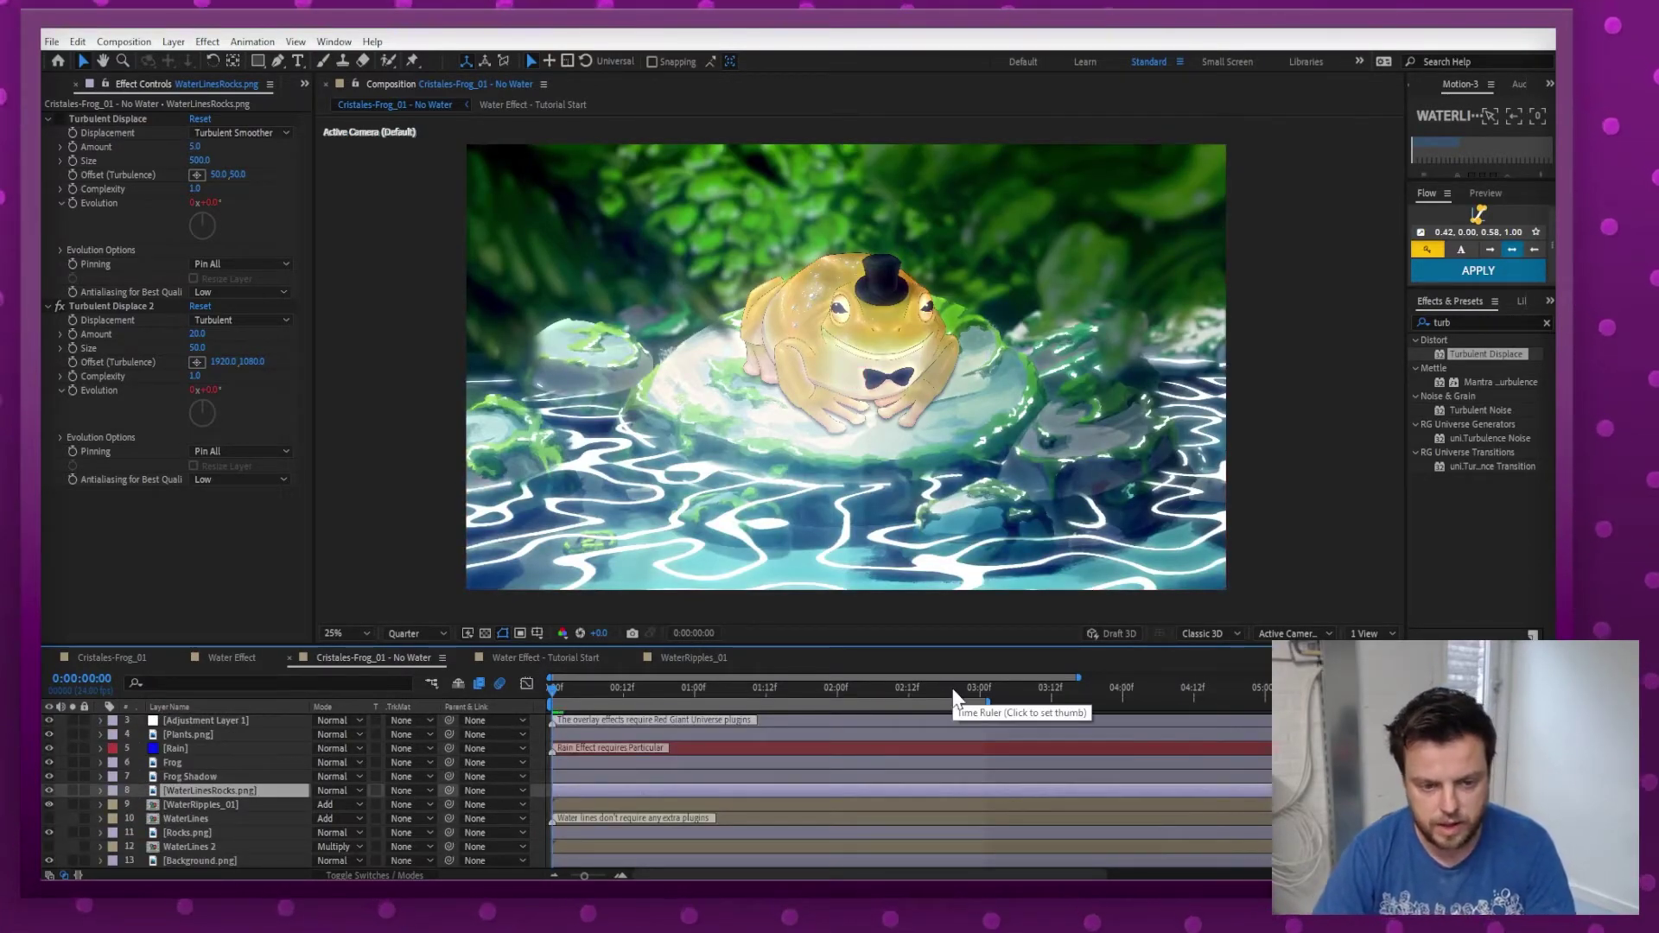
{"action": "key", "text": "space"}
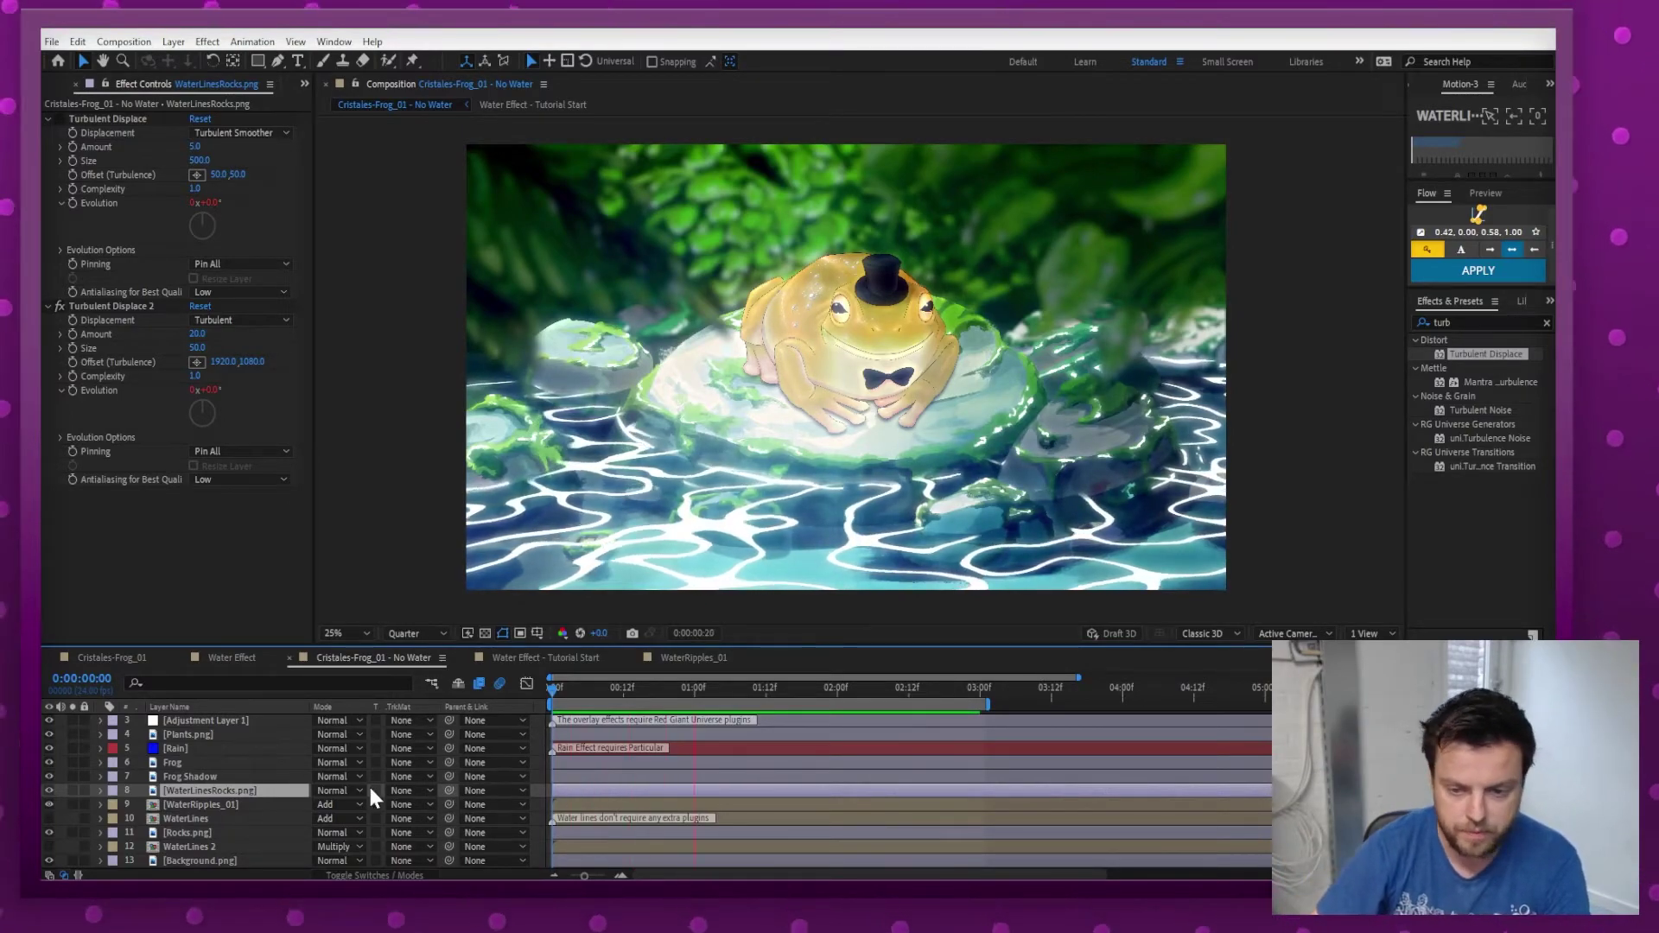
{"action": "key", "text": "space"}
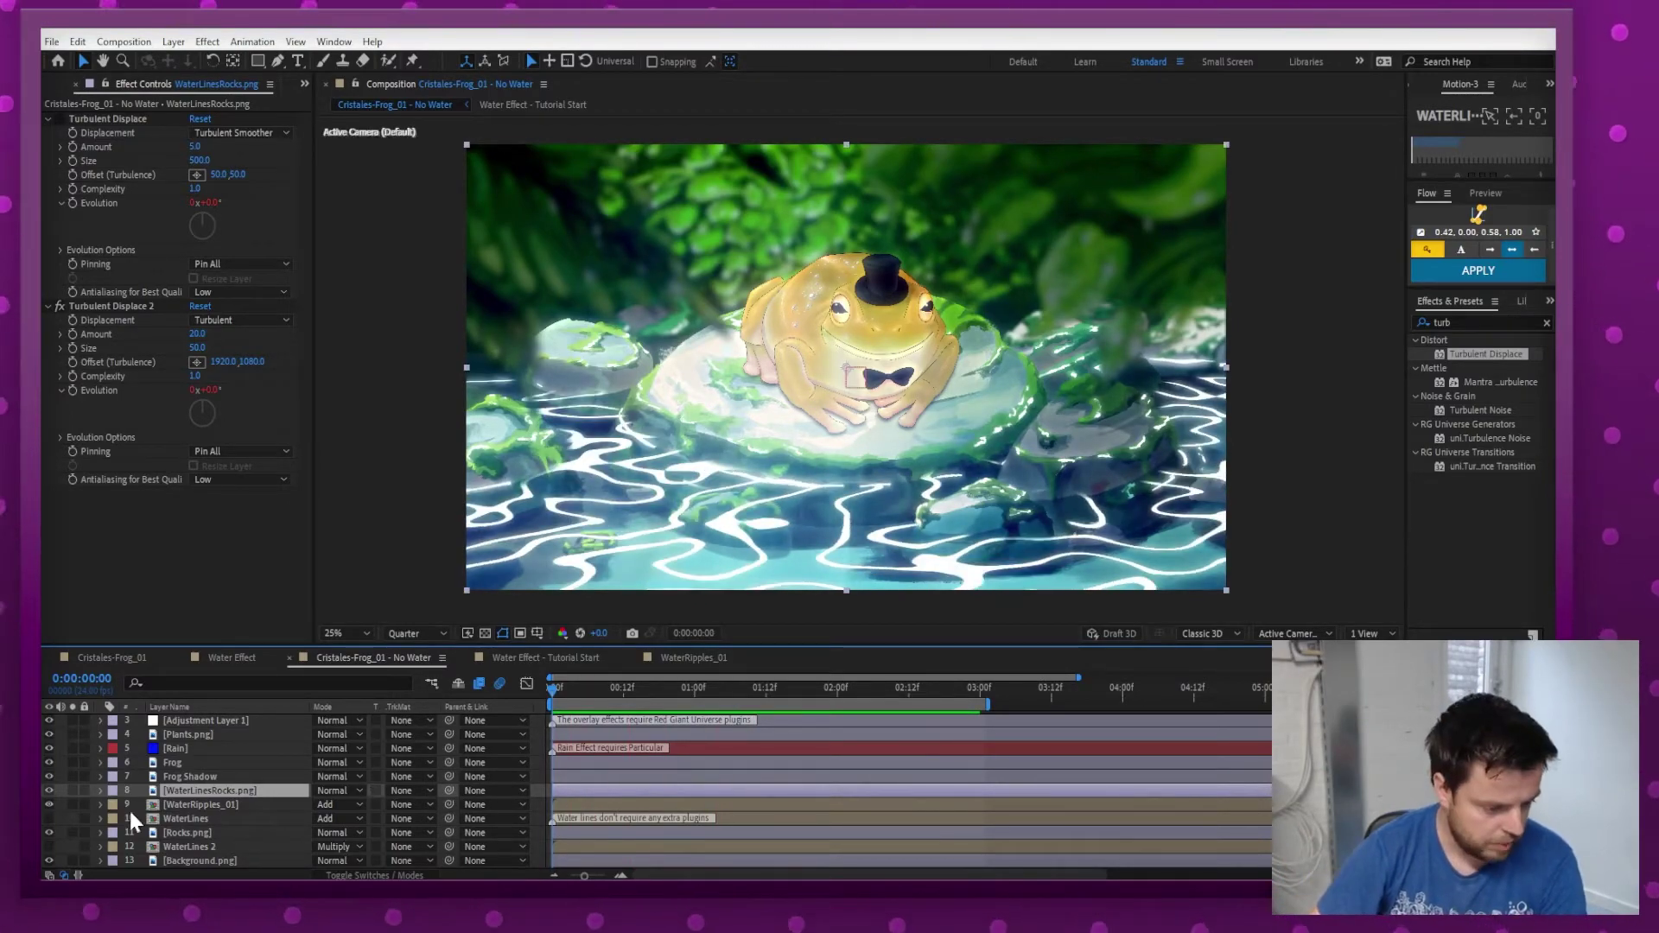
Duplicate WaterRipples_01, move the copy below Rocks.png, and set it to Multiply.
{"action": "left_click", "coordinate": [191, 804]}
{"action": "key", "text": "ctrl+d"}
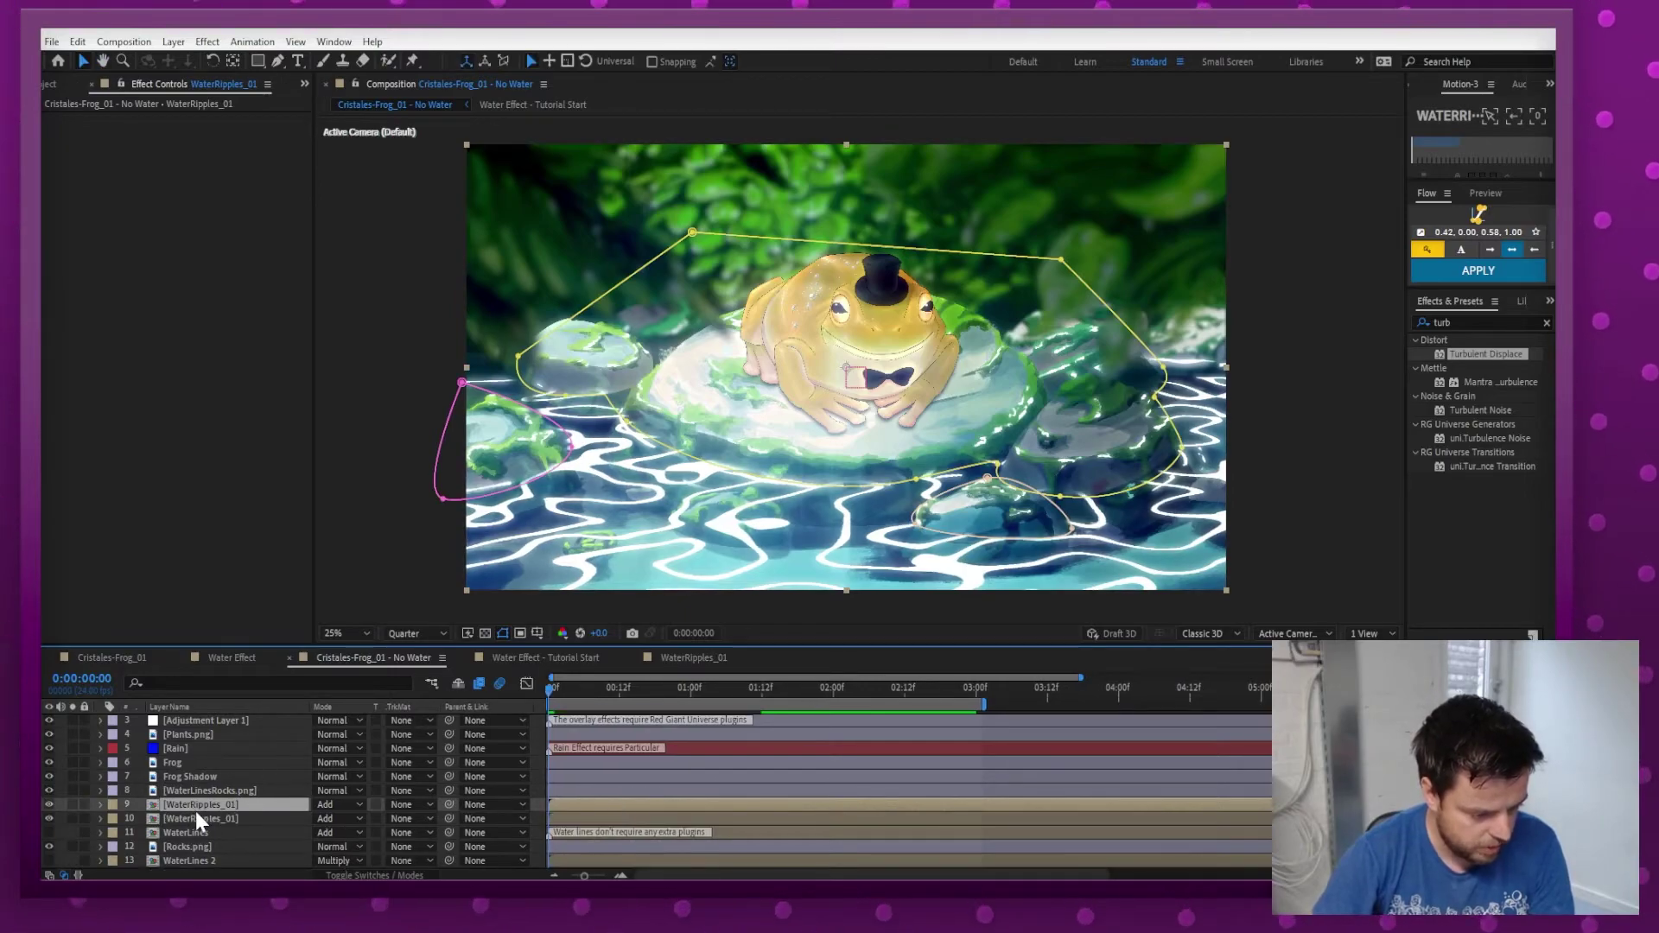
{"action": "left_click_drag", "start_coordinate": [197, 807], "coordinate": [199, 854]}
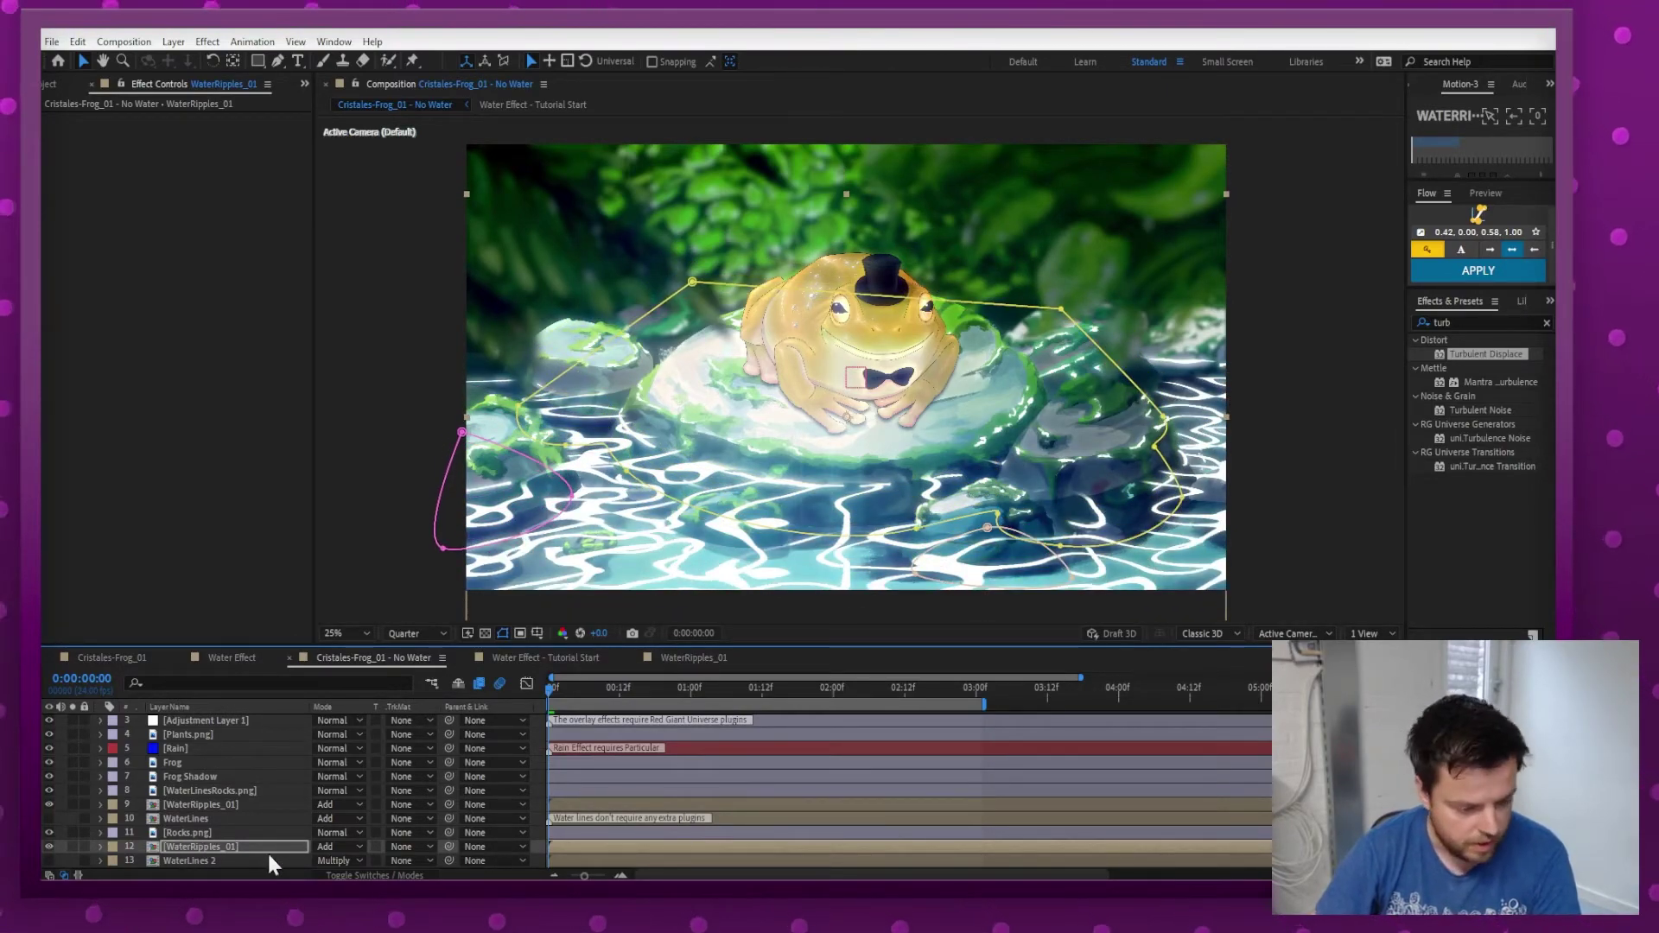
{"action": "left_click", "coordinate": [325, 847]}
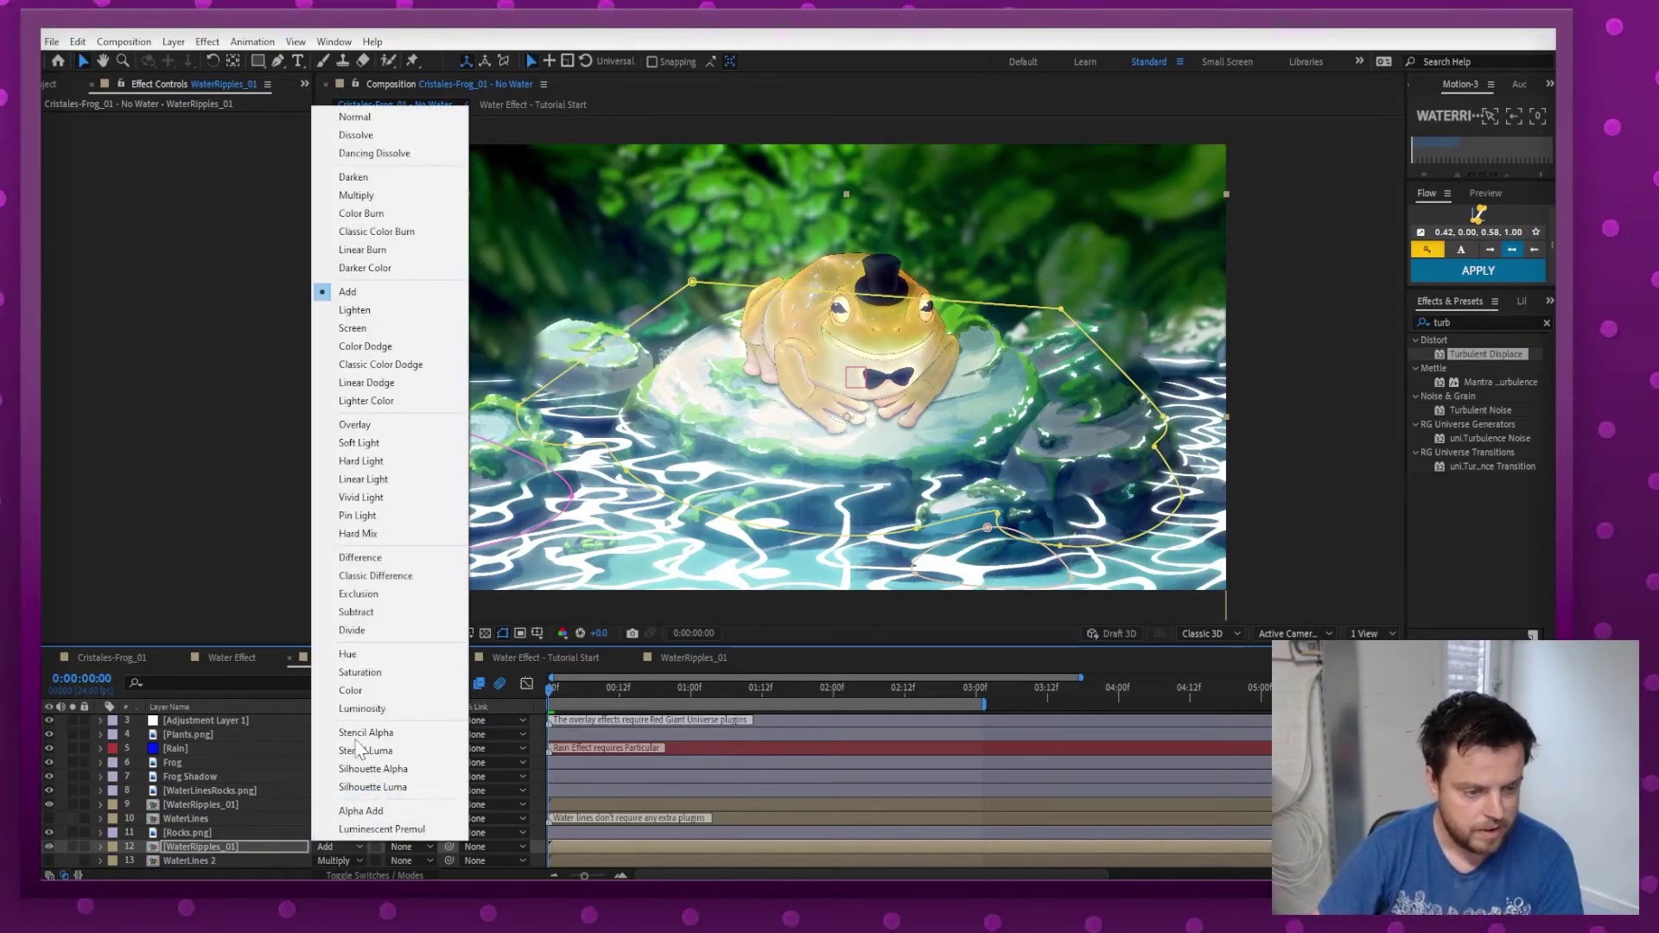
{"action": "left_click", "coordinate": [393, 197]}
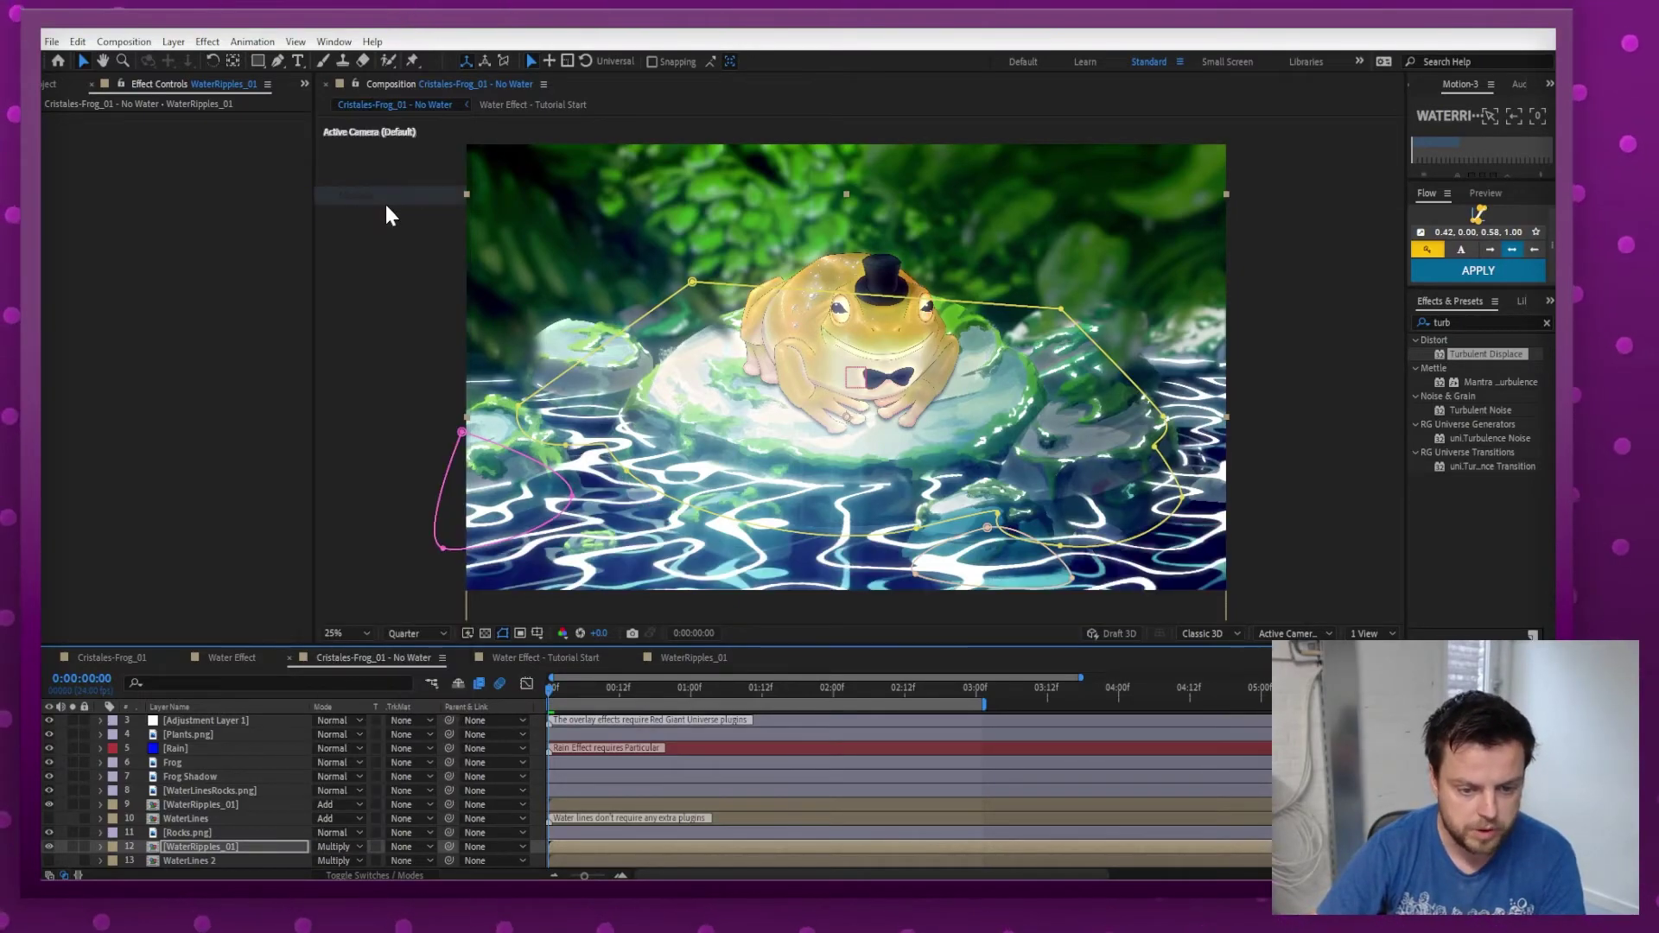
Apply the Invert effect to the soloed ripple copy, then show the full scene.
{"action": "left_click", "coordinate": [73, 847]}
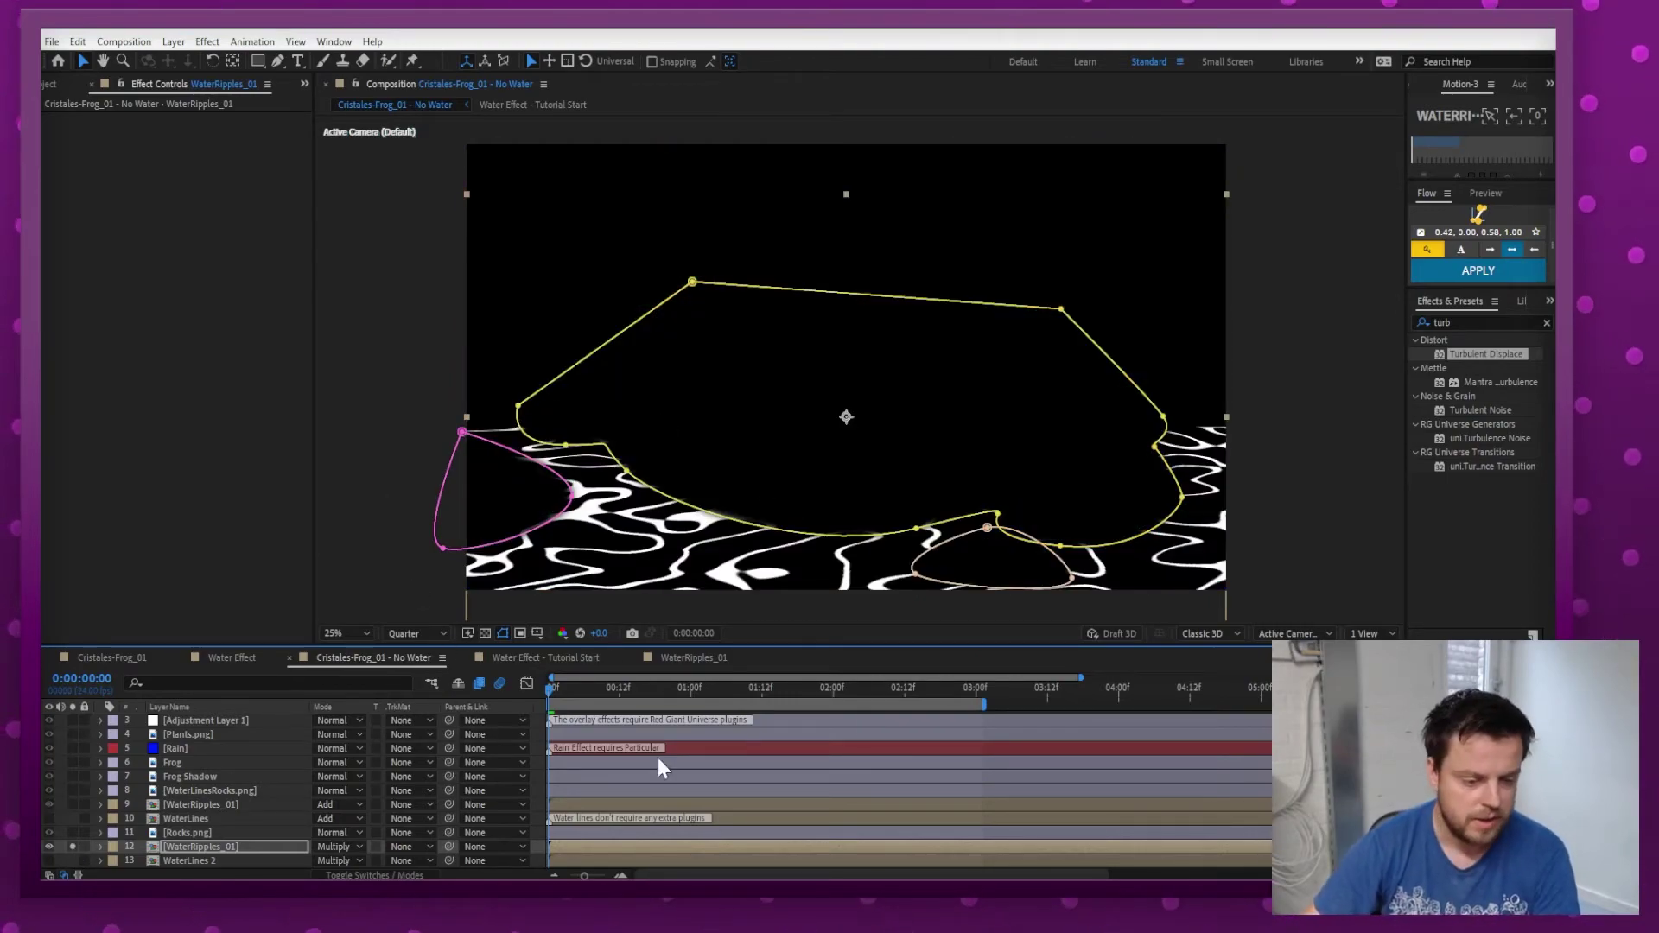
{"action": "left_click", "coordinate": [1469, 323]}
{"action": "type", "text": "invert"}
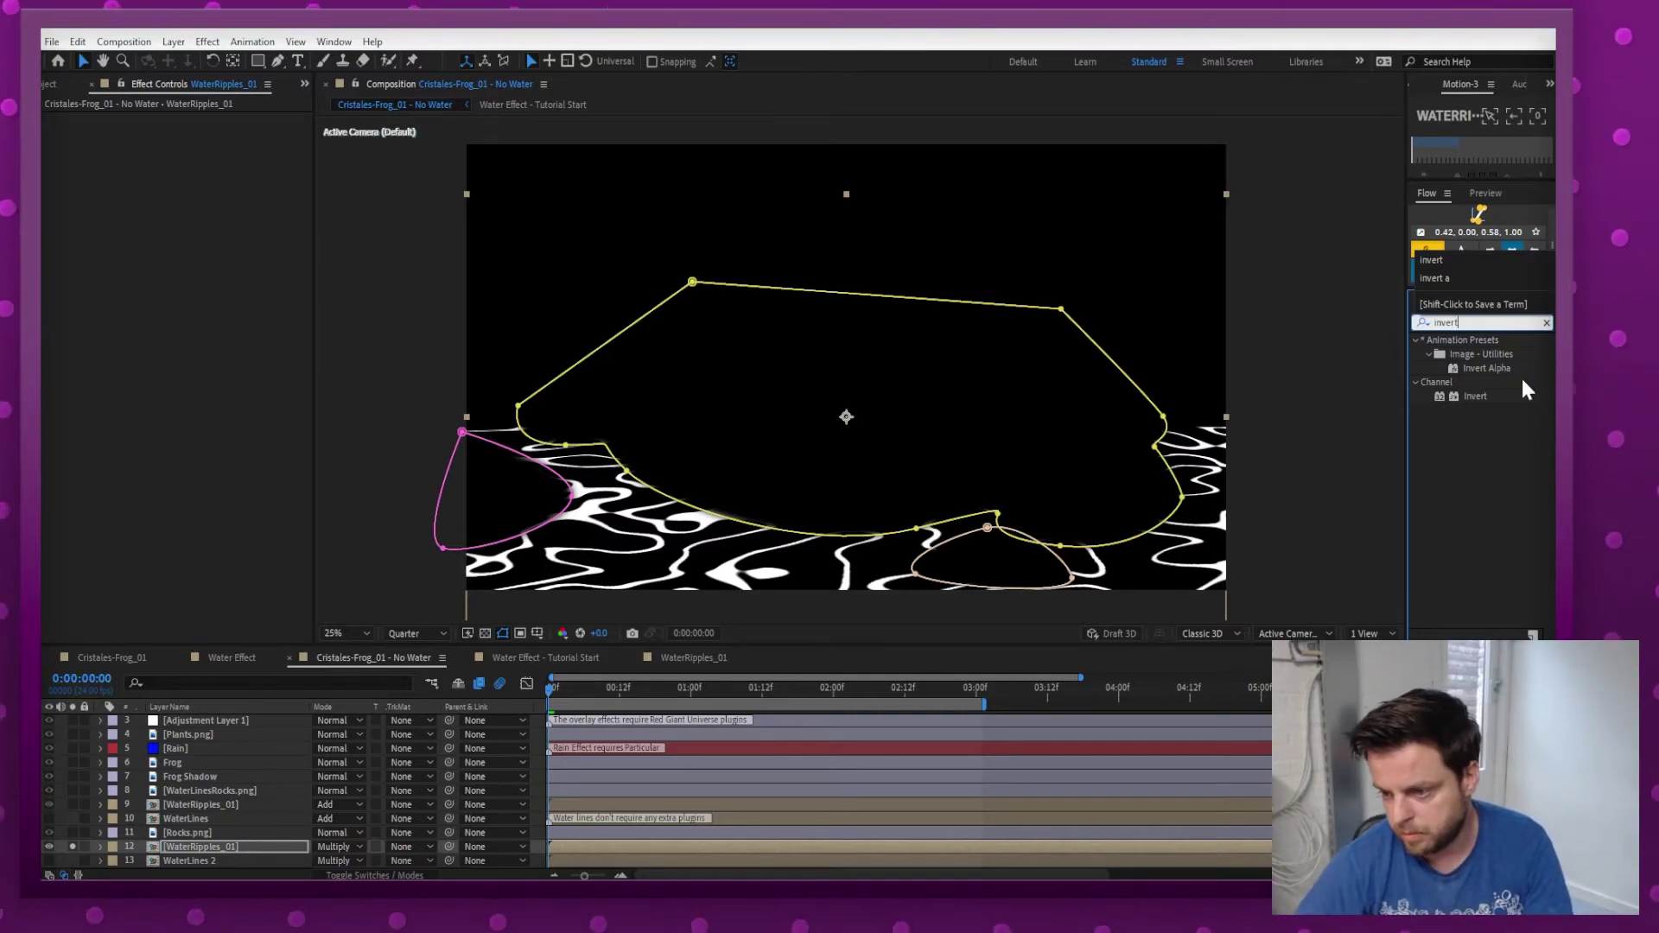
{"action": "left_click_drag", "start_coordinate": [1475, 399], "coordinate": [190, 294]}
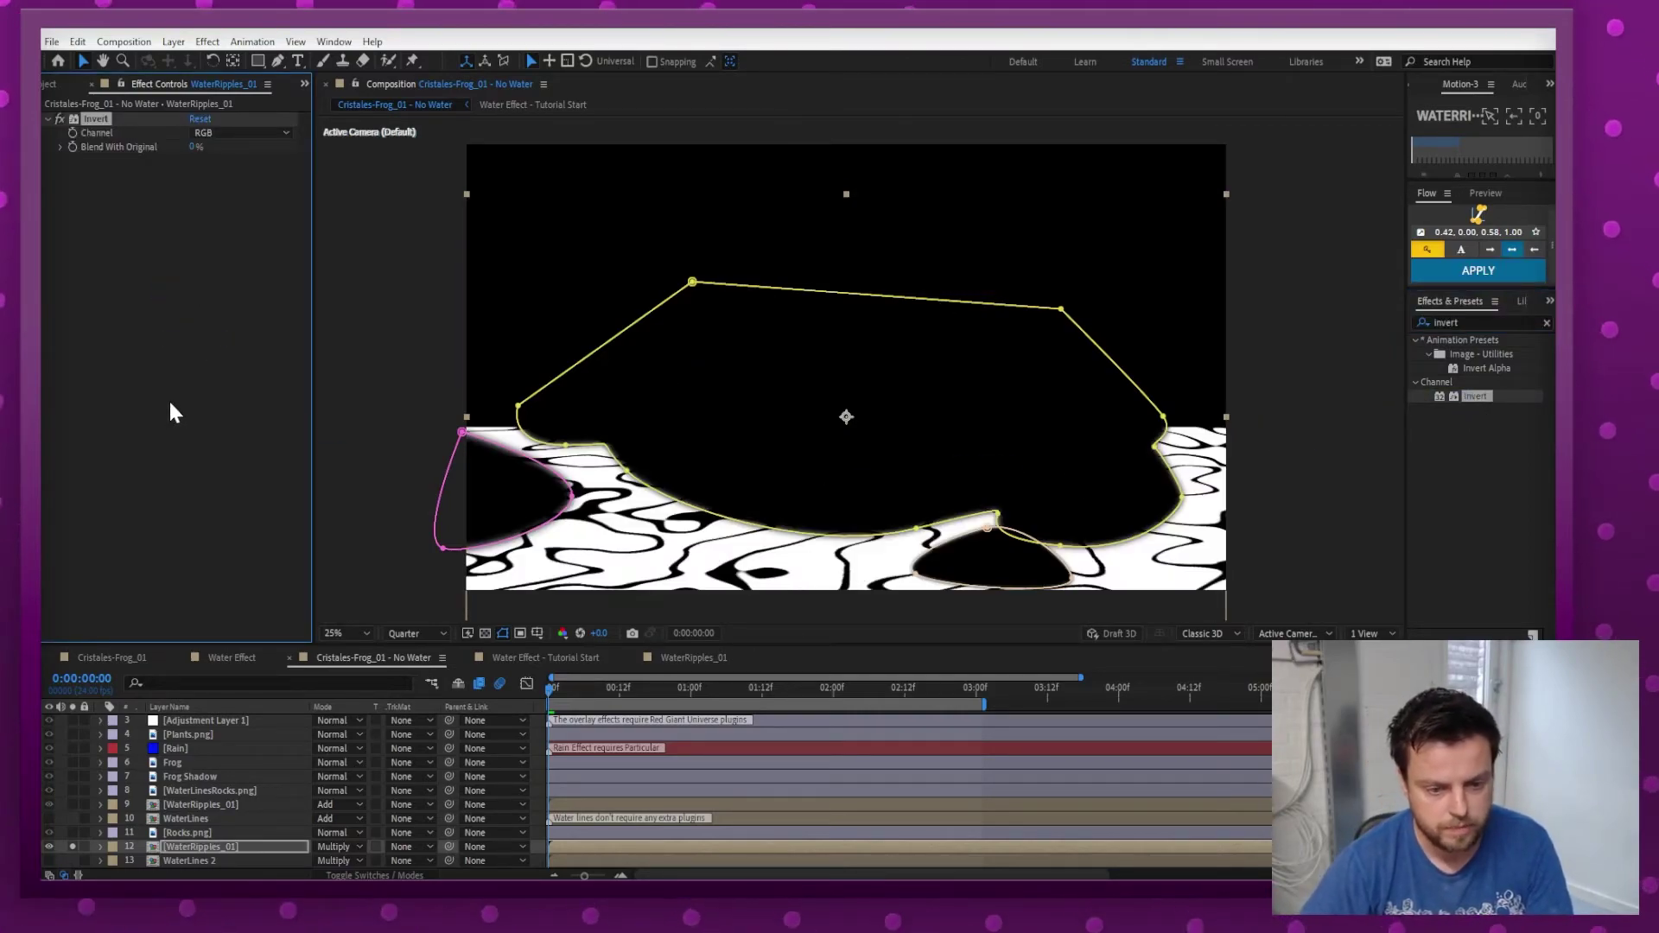
{"action": "left_click", "coordinate": [73, 846]}
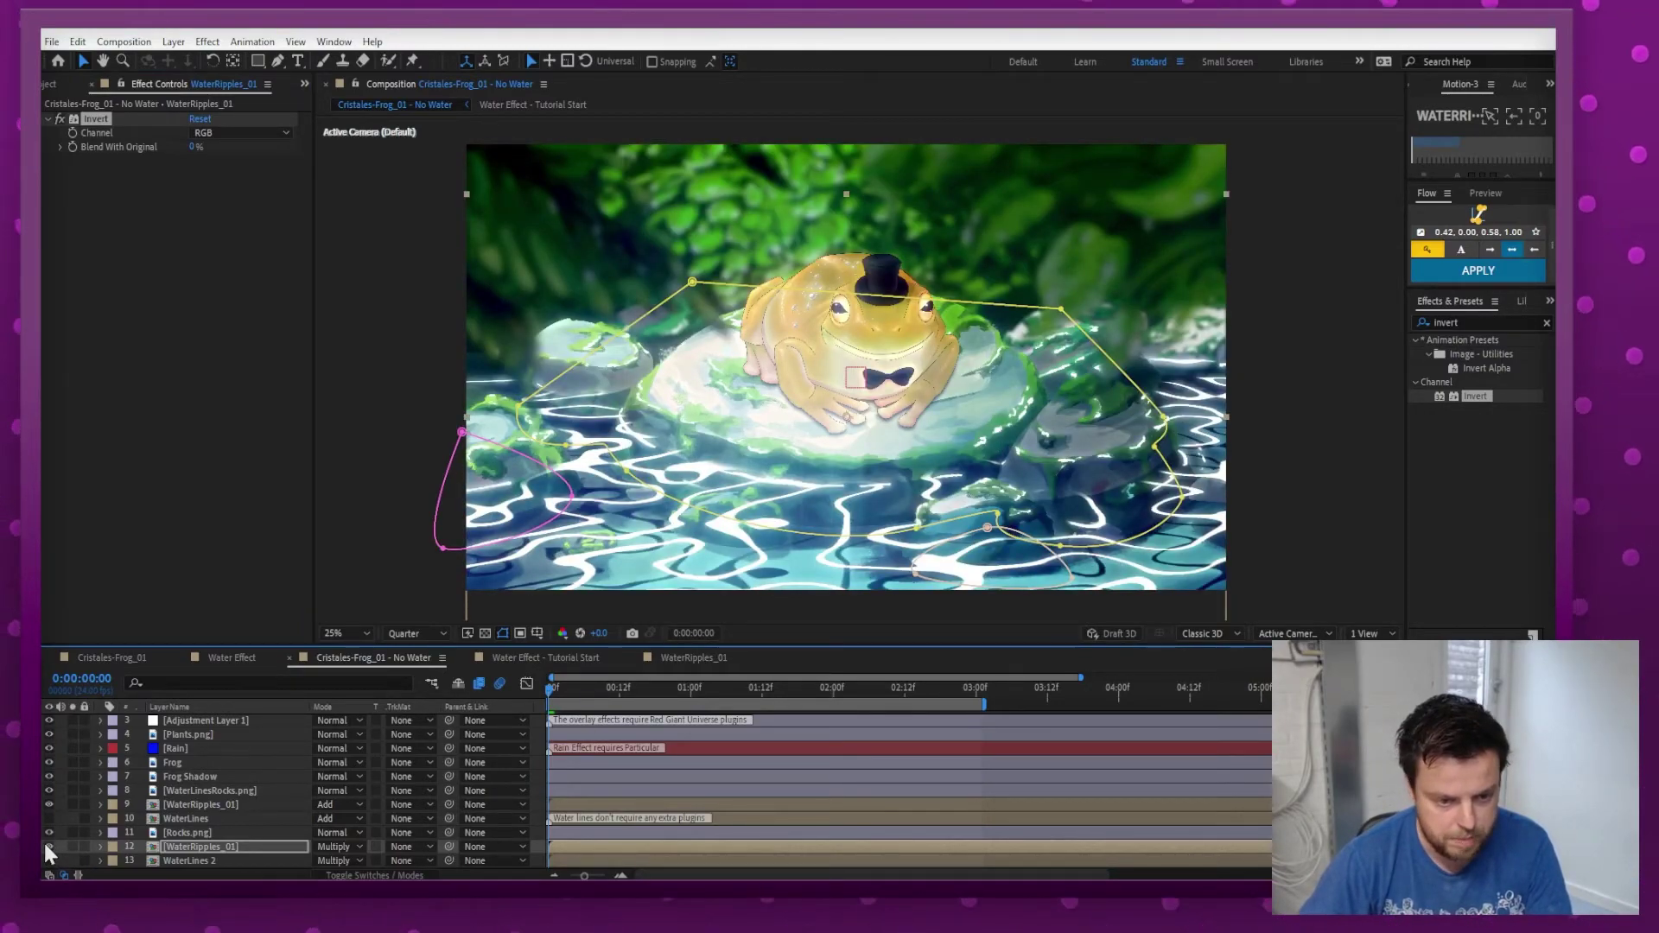
Lower the ripple shadow copy's Opacity to 45% and preview it from the start.
{"action": "key", "text": "space"}
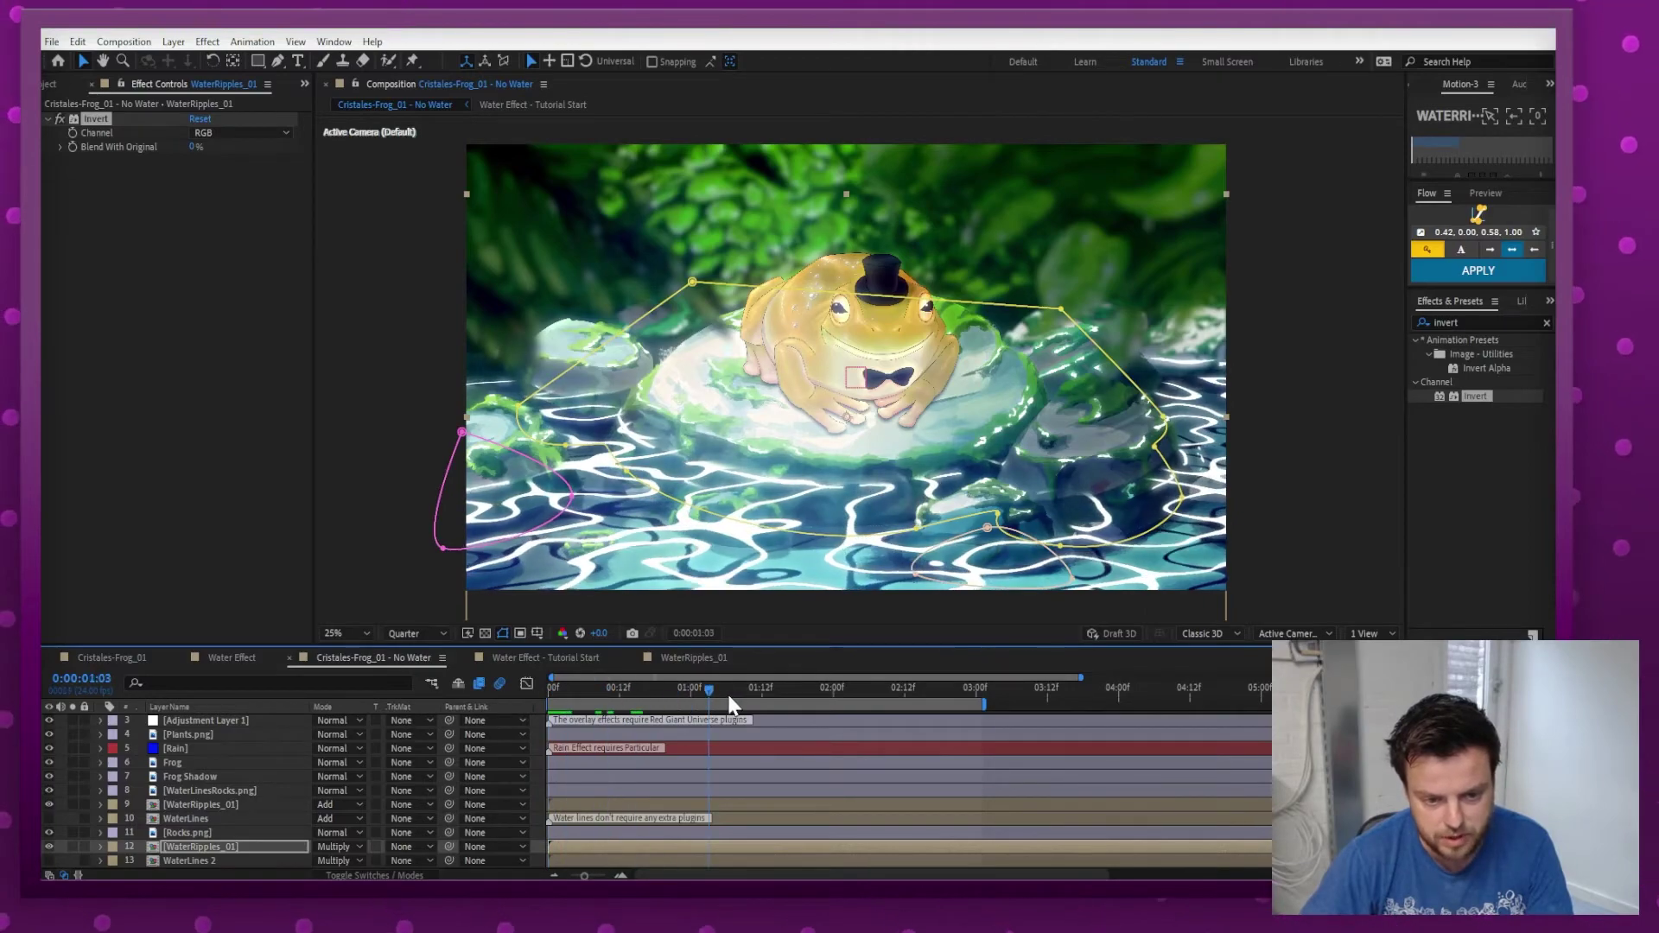
{"action": "key", "text": "t"}
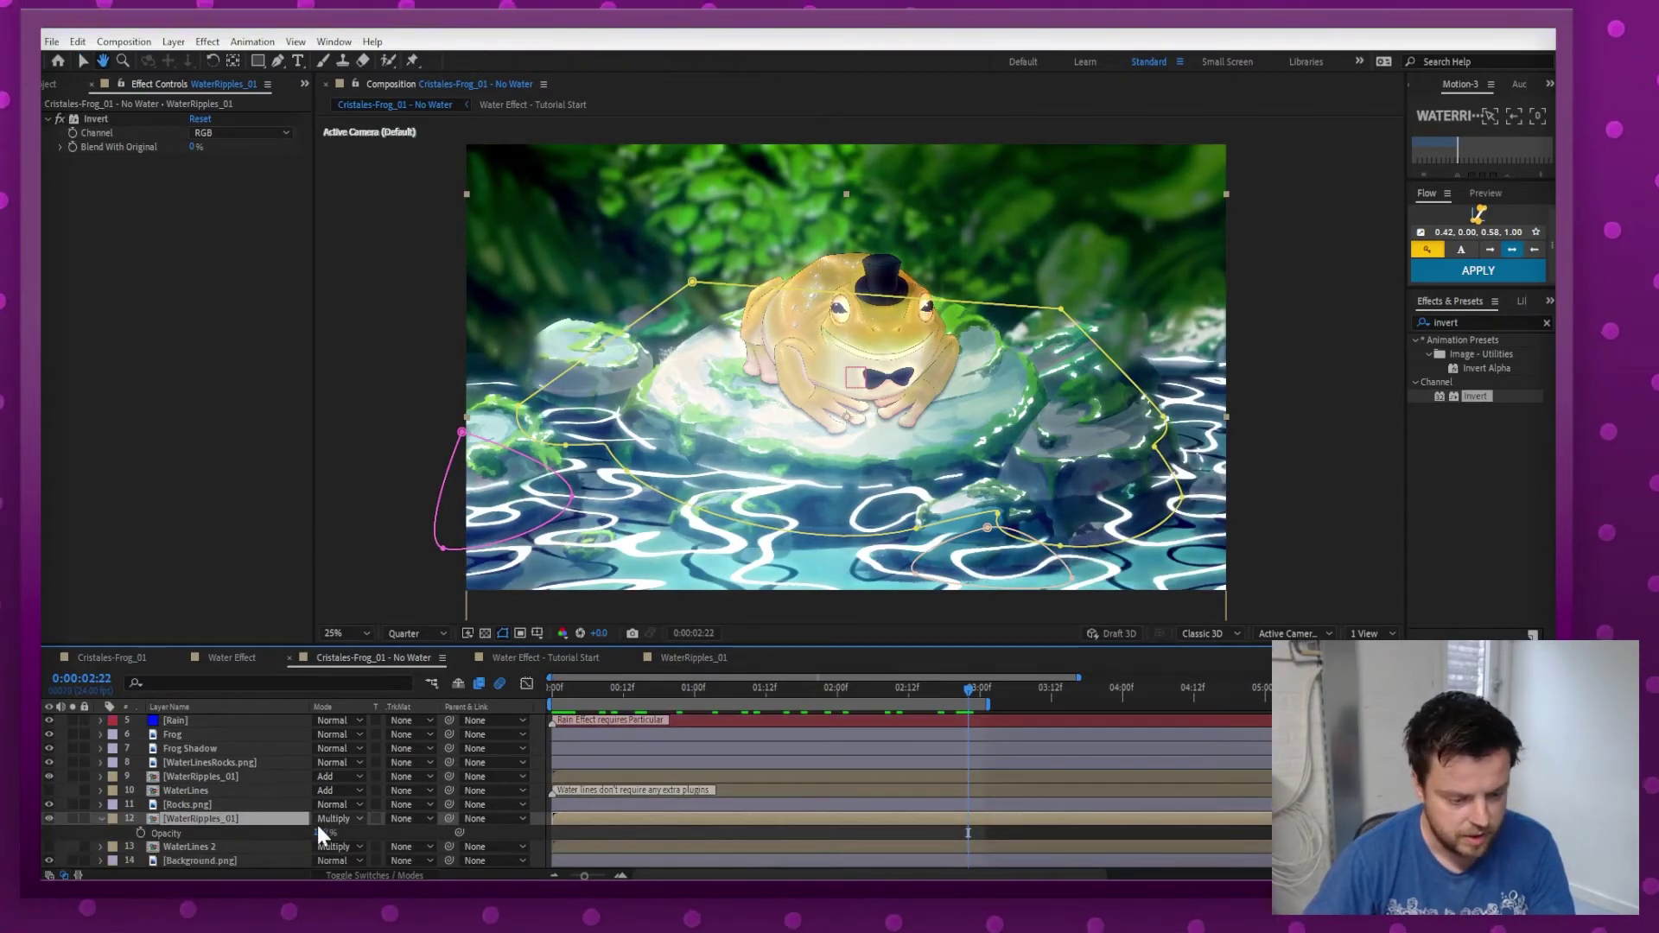
{"action": "left_click_drag", "start_coordinate": [320, 832], "coordinate": [305, 831]}
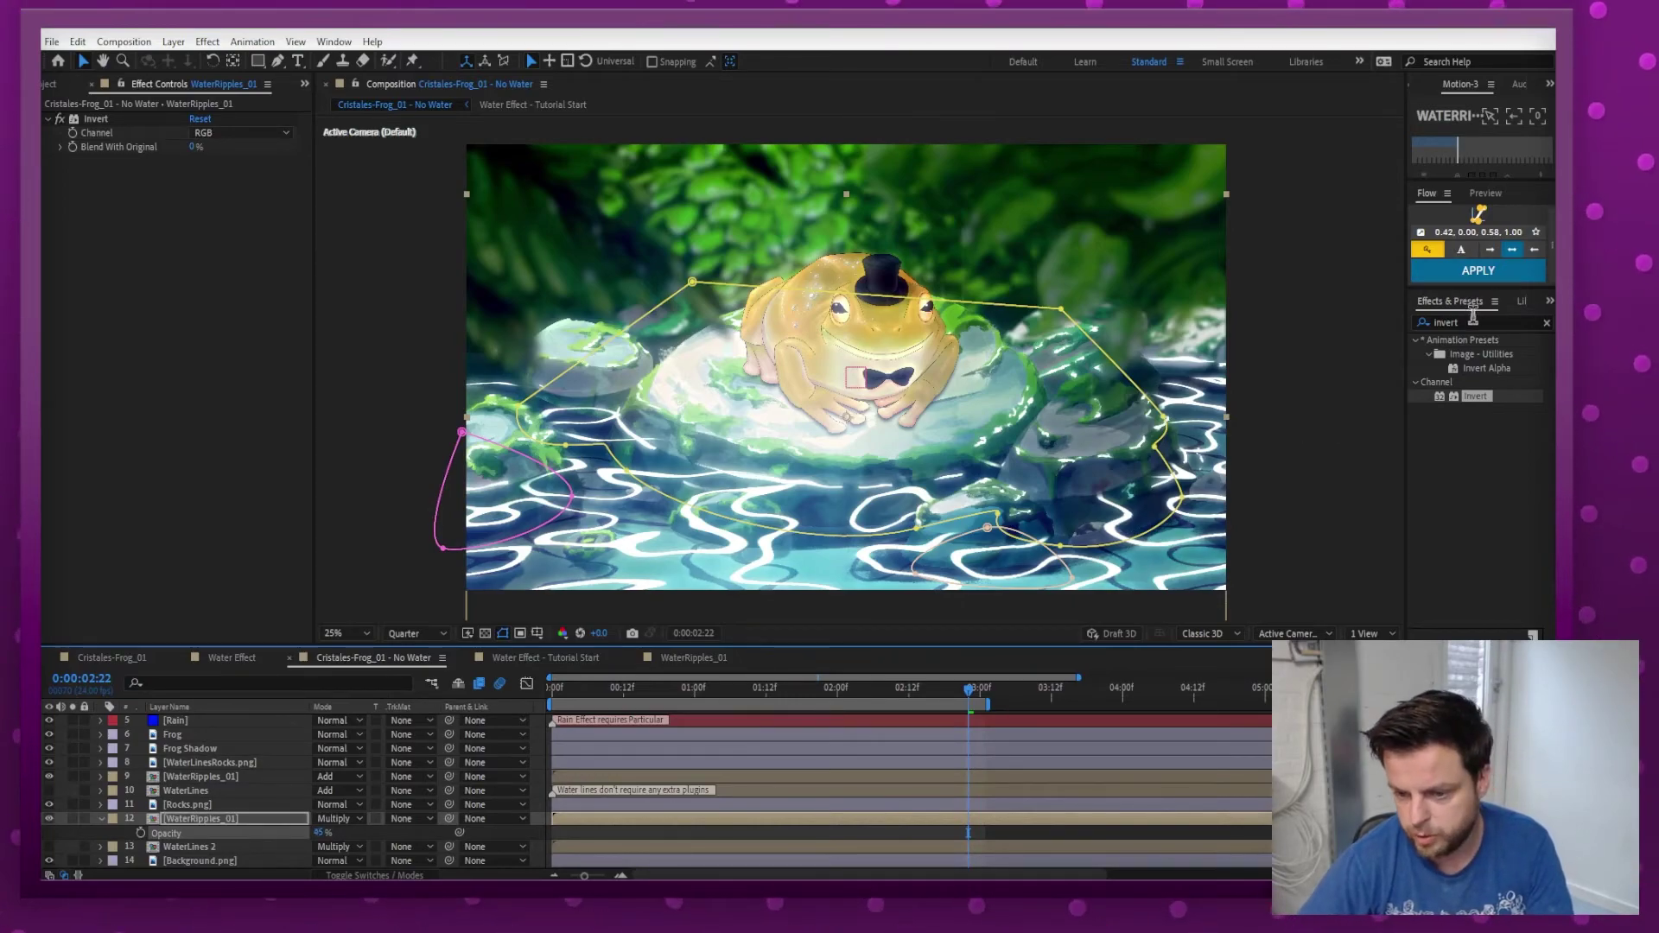
{"action": "left_click", "coordinate": [553, 688]}
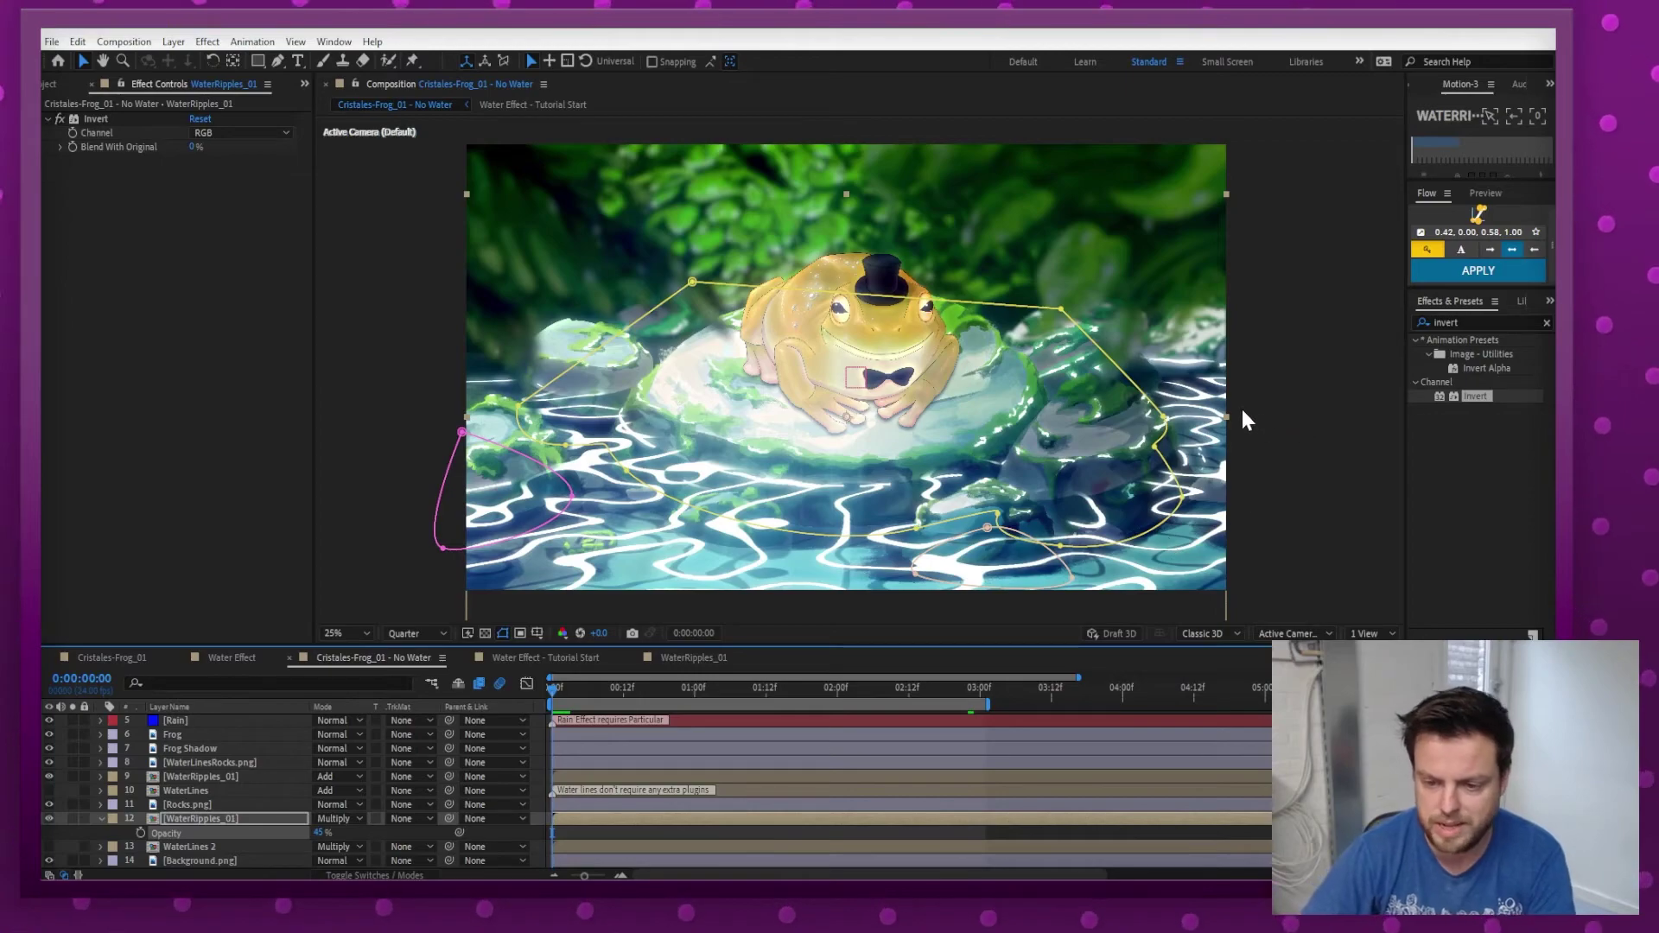
{"action": "key", "text": "space"}
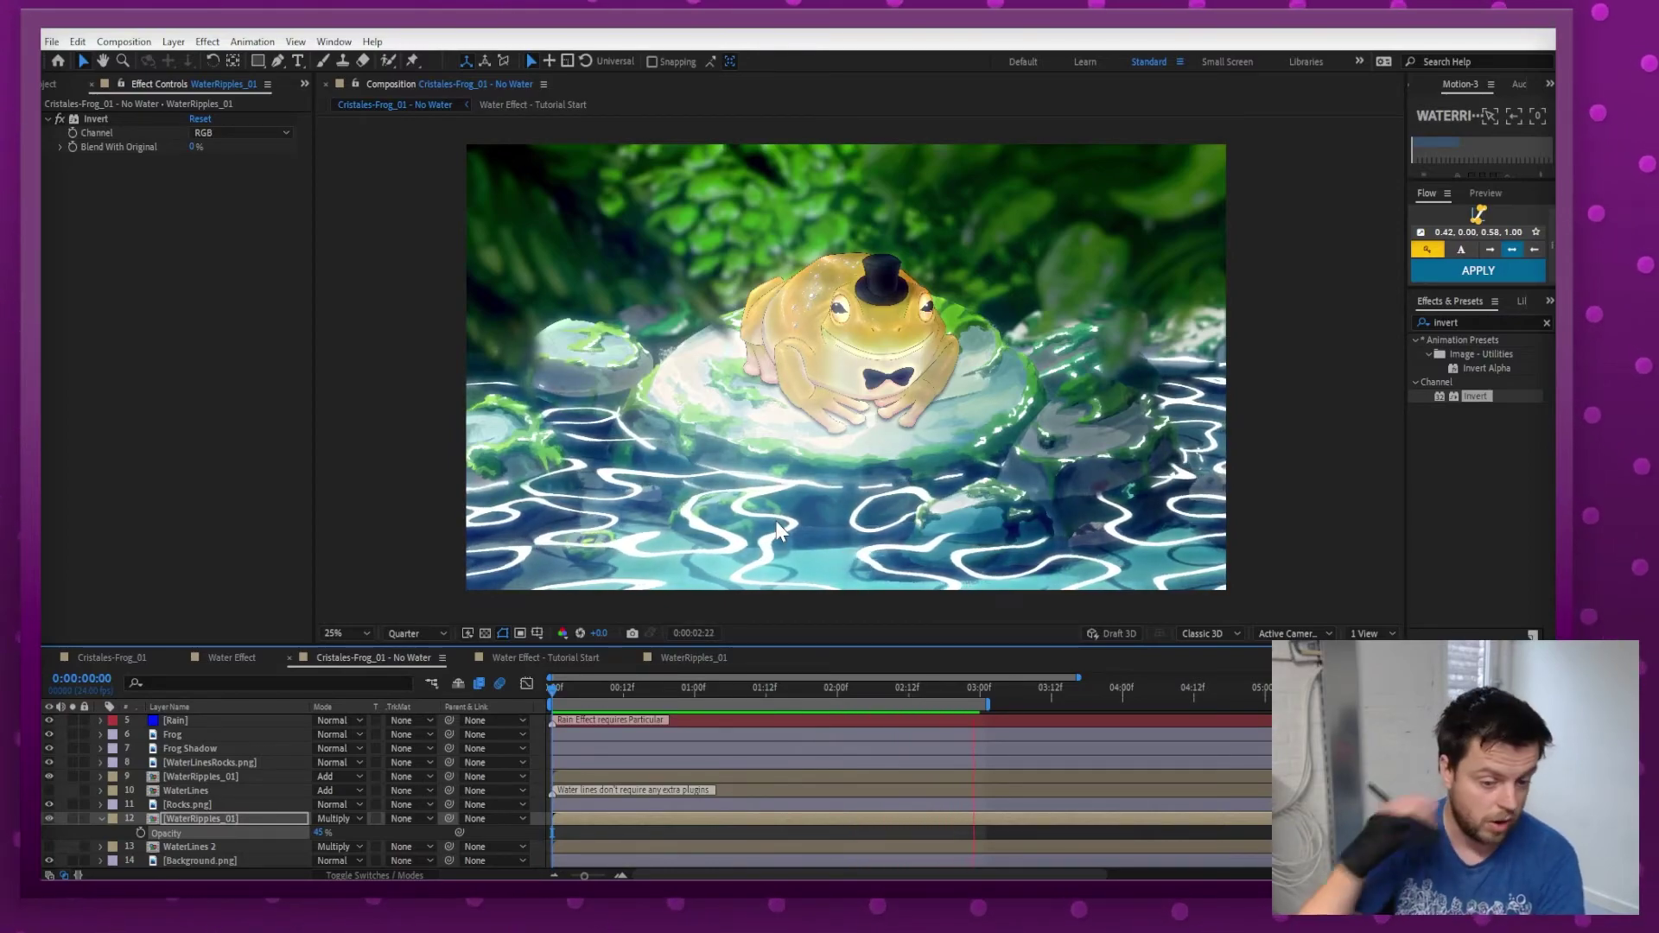
Nudge the ripple shadow left with Shift+Left and preview the scene.
{"action": "key", "text": "space"}
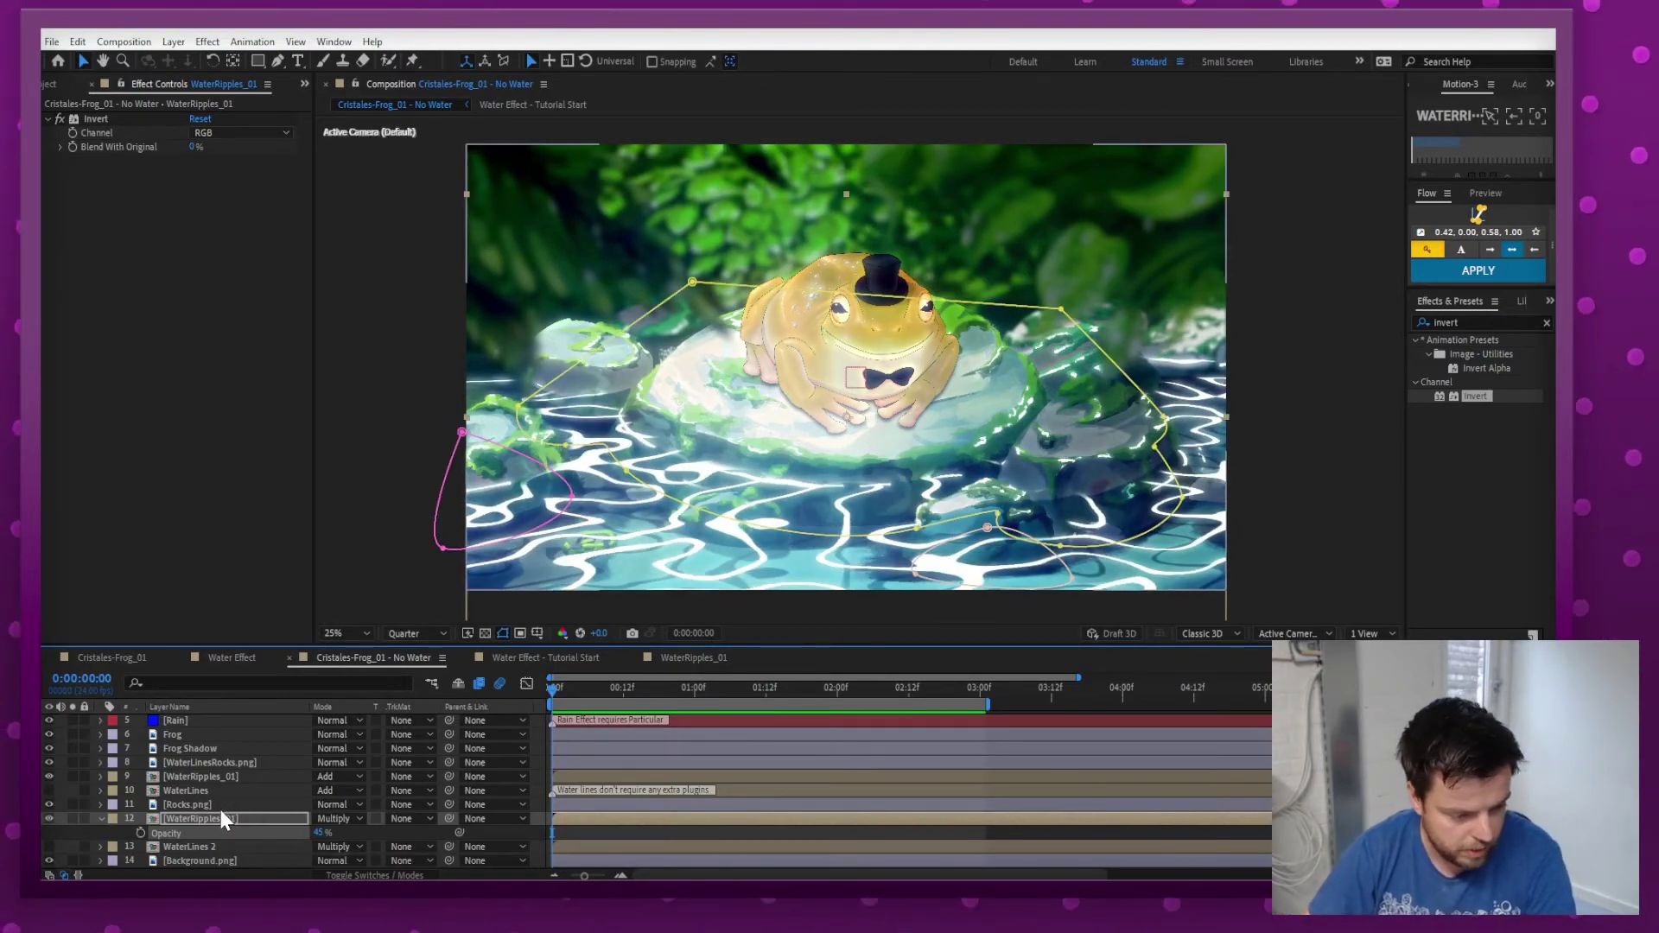
{"action": "key", "text": "shift+Left"}
{"action": "key", "text": "shift+Left"}
{"action": "key", "text": "space"}
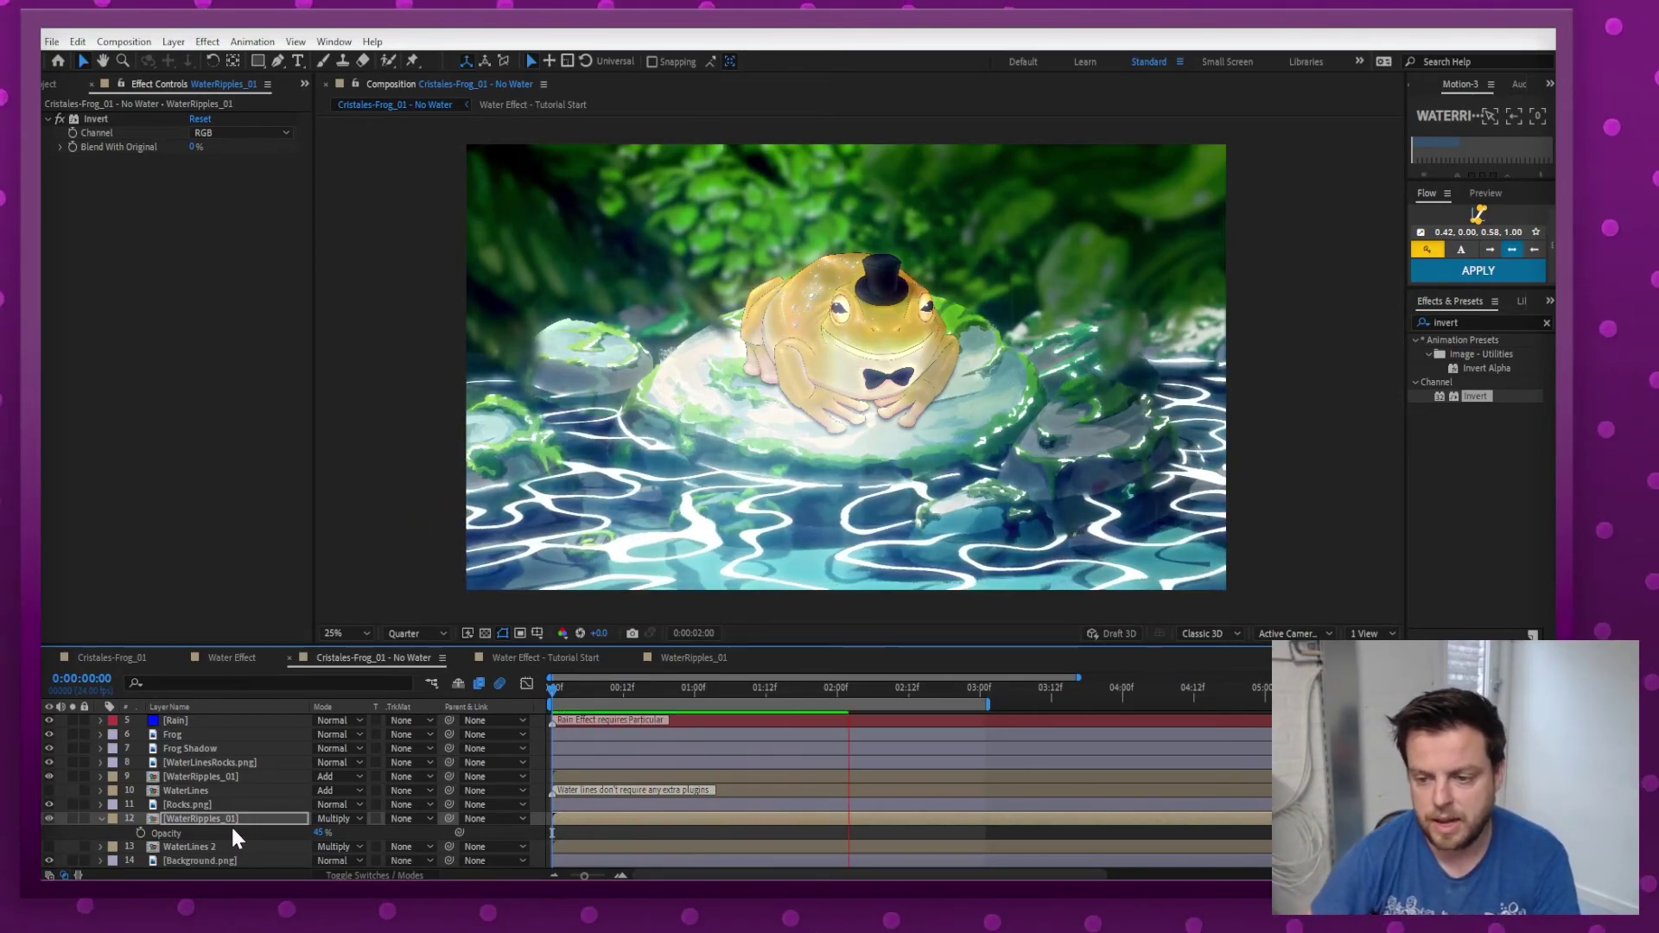
{"action": "key", "text": "space"}
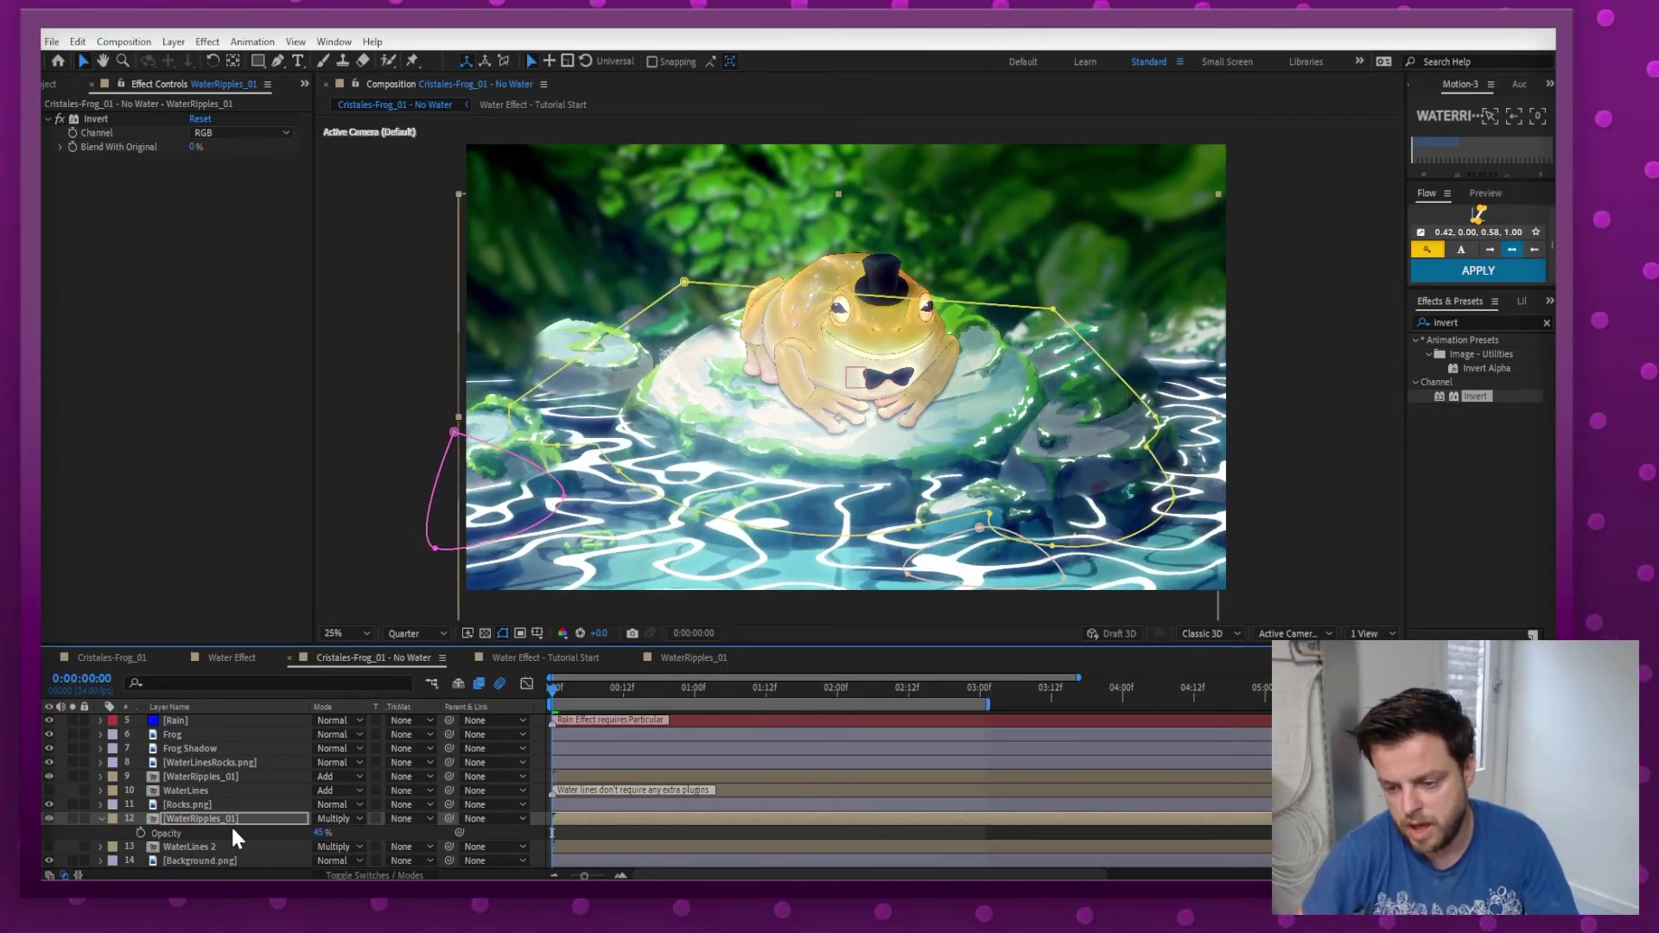
{"action": "key", "text": "space"}
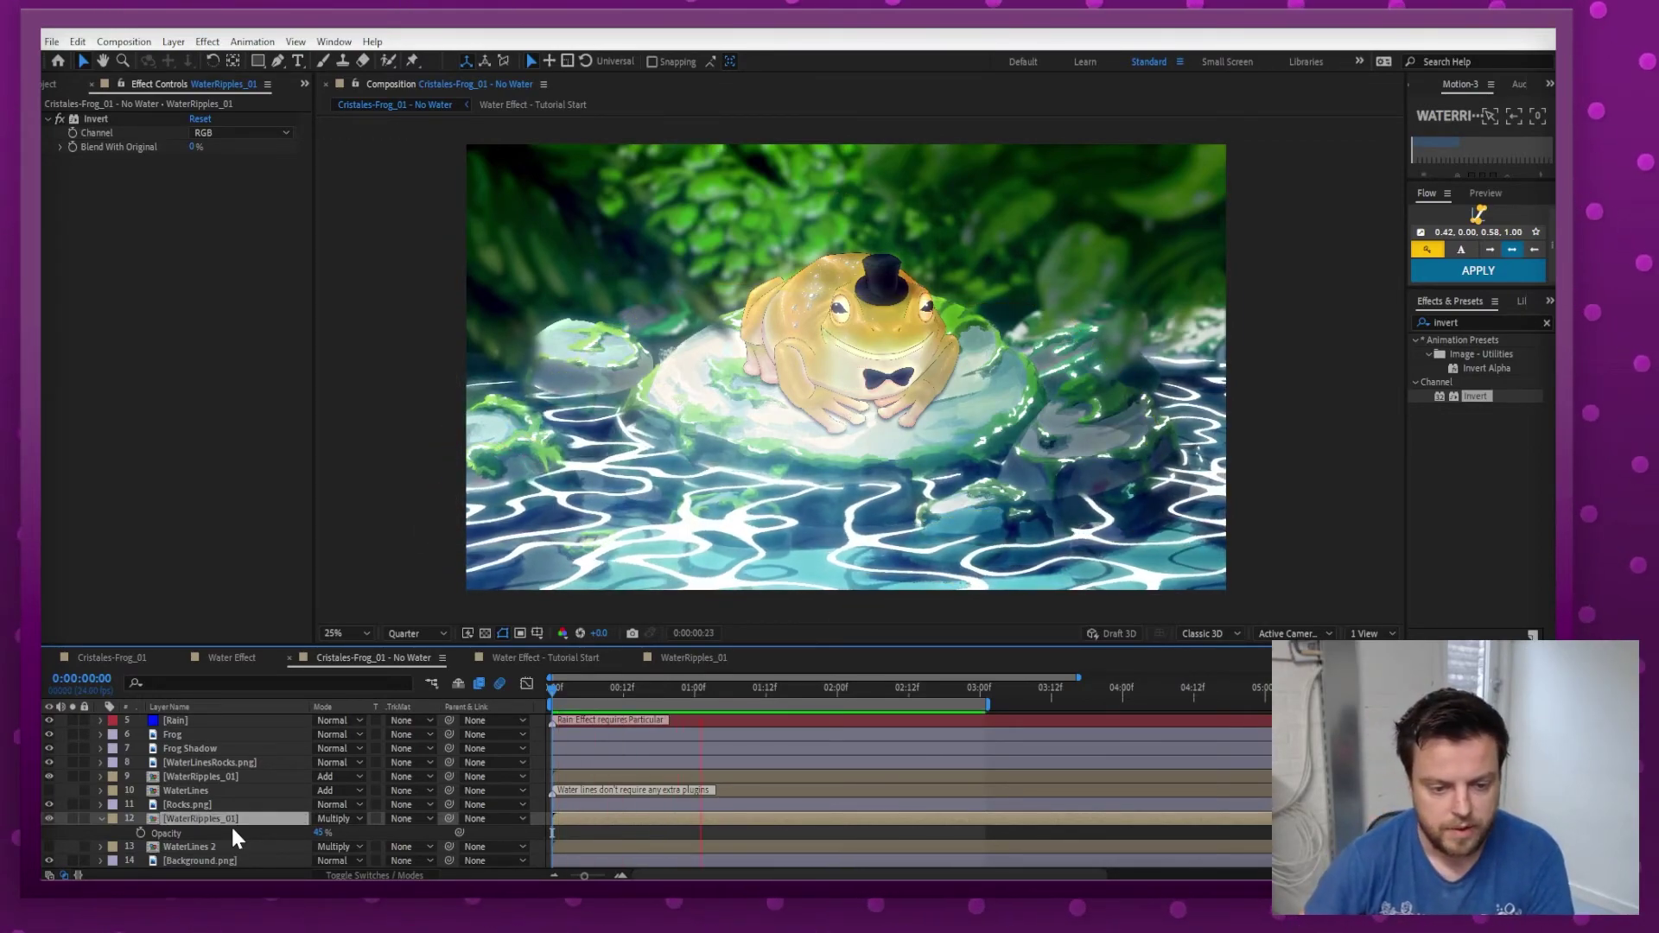